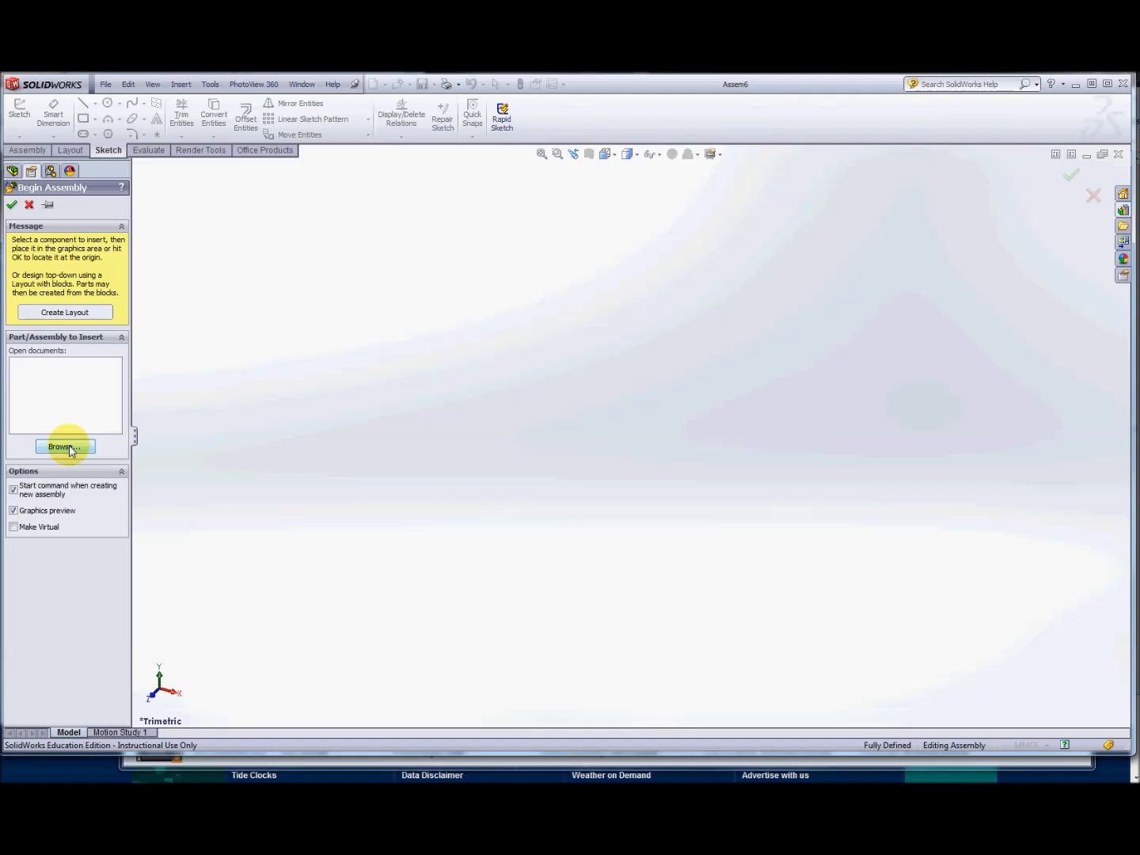
# Insert Bracket.SLDPRT from the Crank Assembly folder as the first component, fixed at the assembly origin.
pyautogui.click(66, 447)
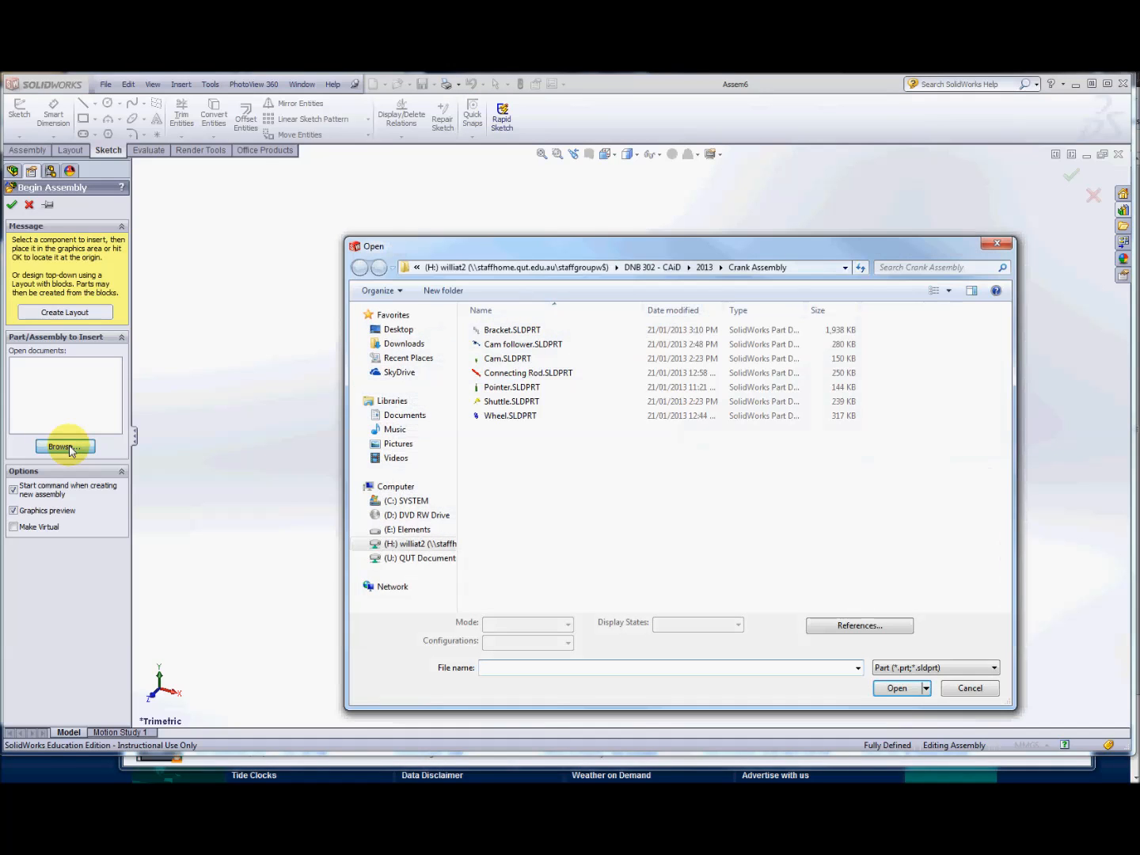
pyautogui.click(515, 331)
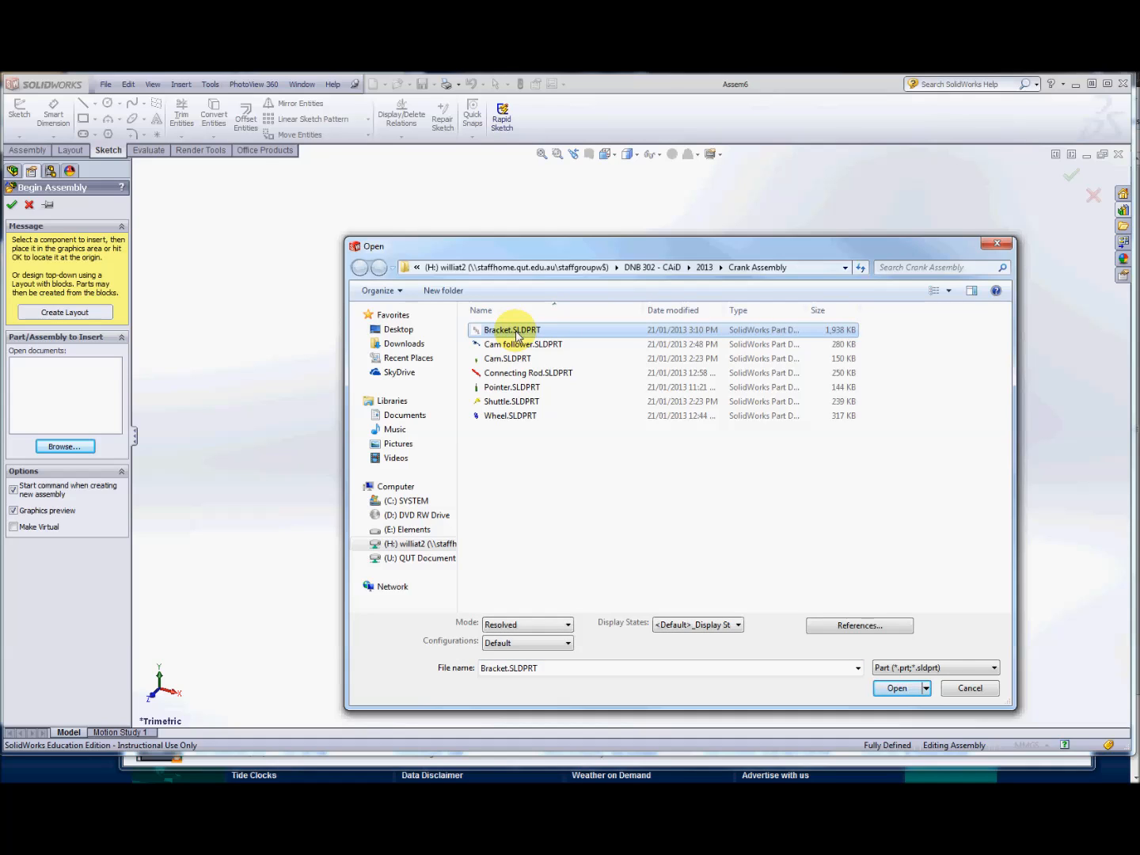
pyautogui.click(900, 688)
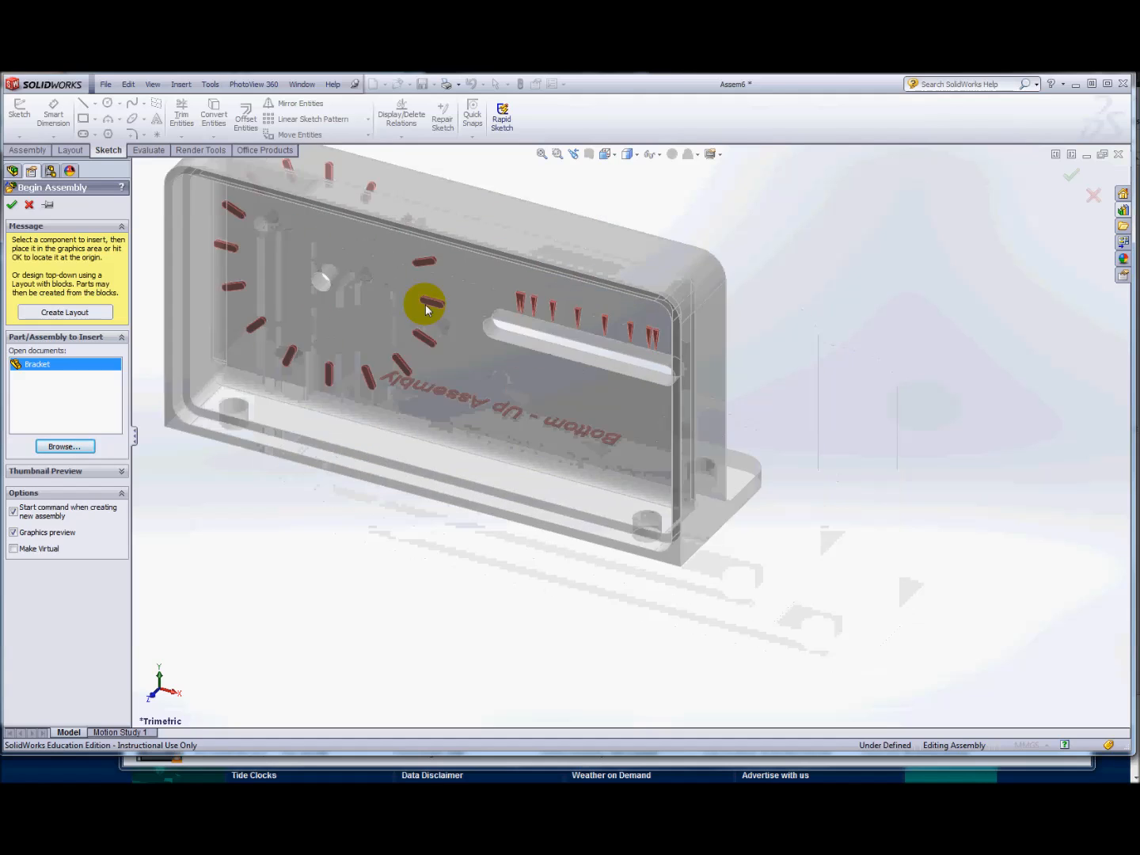
pyautogui.click(11, 206)
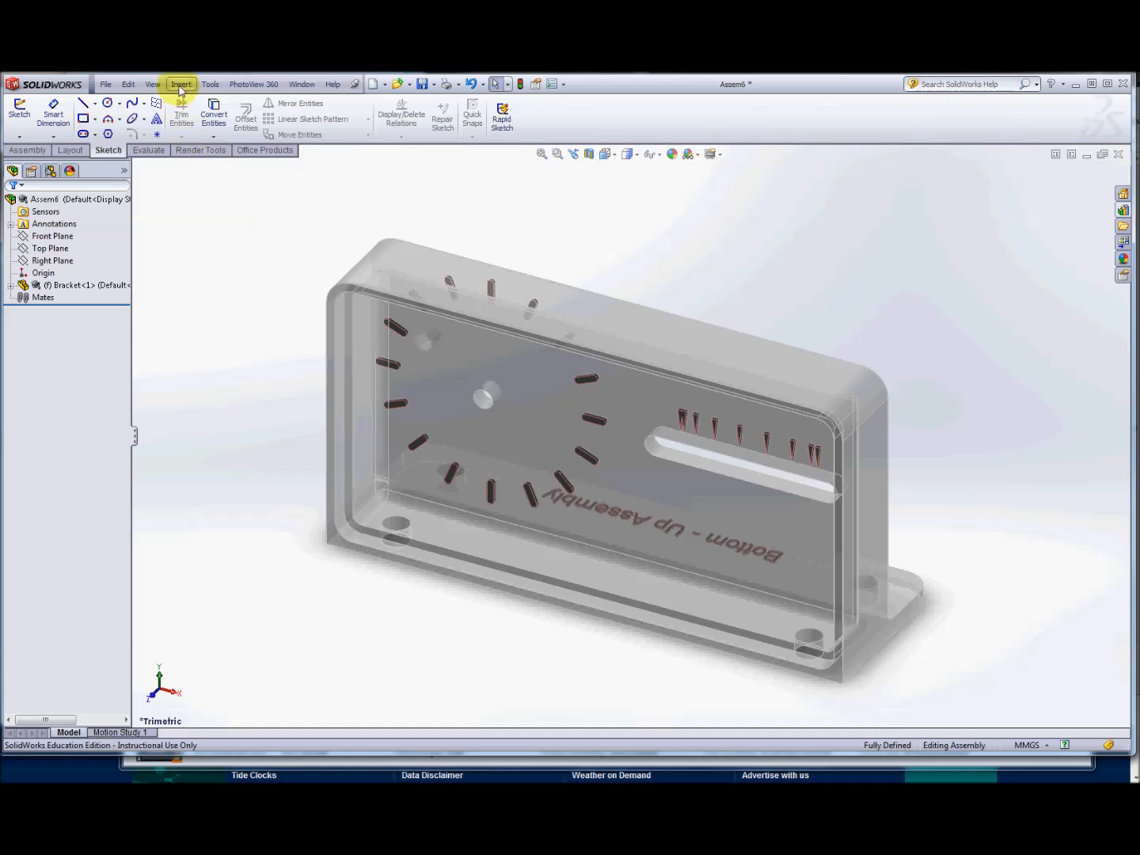
# Turn on the display of origins in the assembly.
pyautogui.click(154, 84)
pyautogui.click(175, 273)
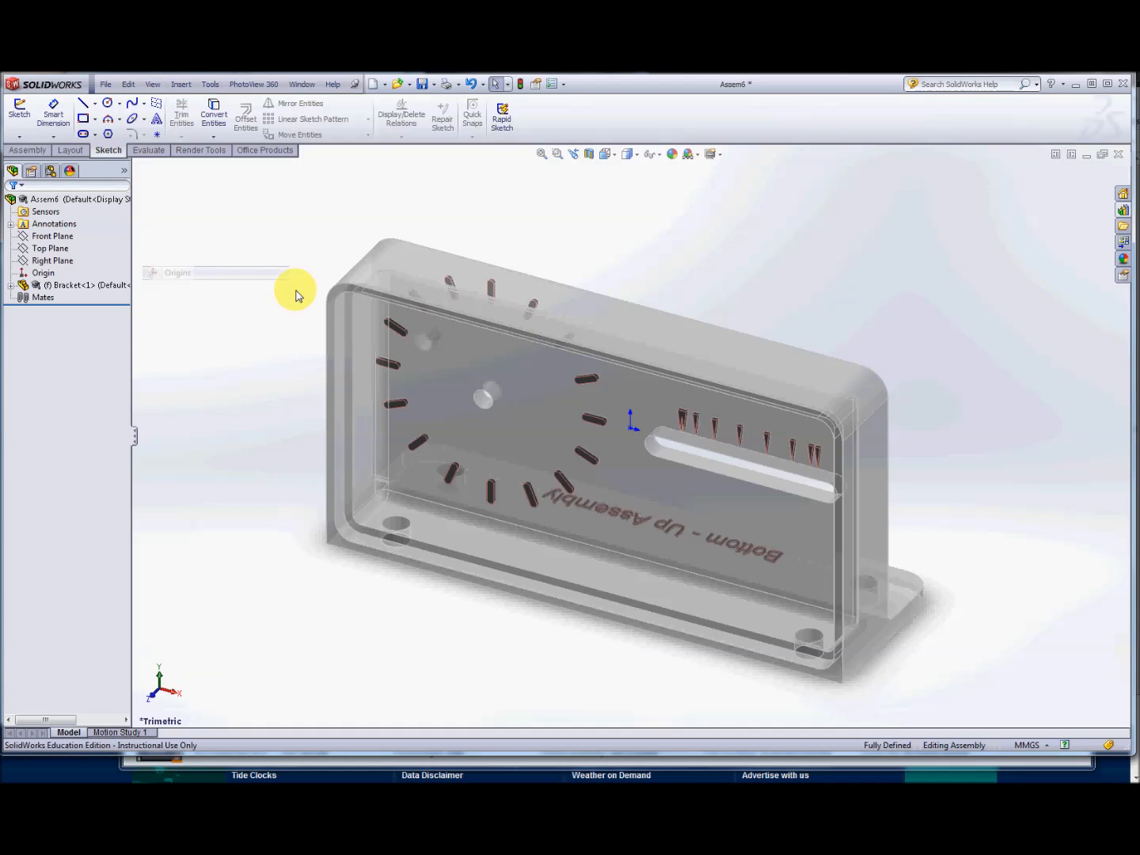
pyautogui.moveTo(858, 419); pyautogui.dragTo(601, 503, button='middle')
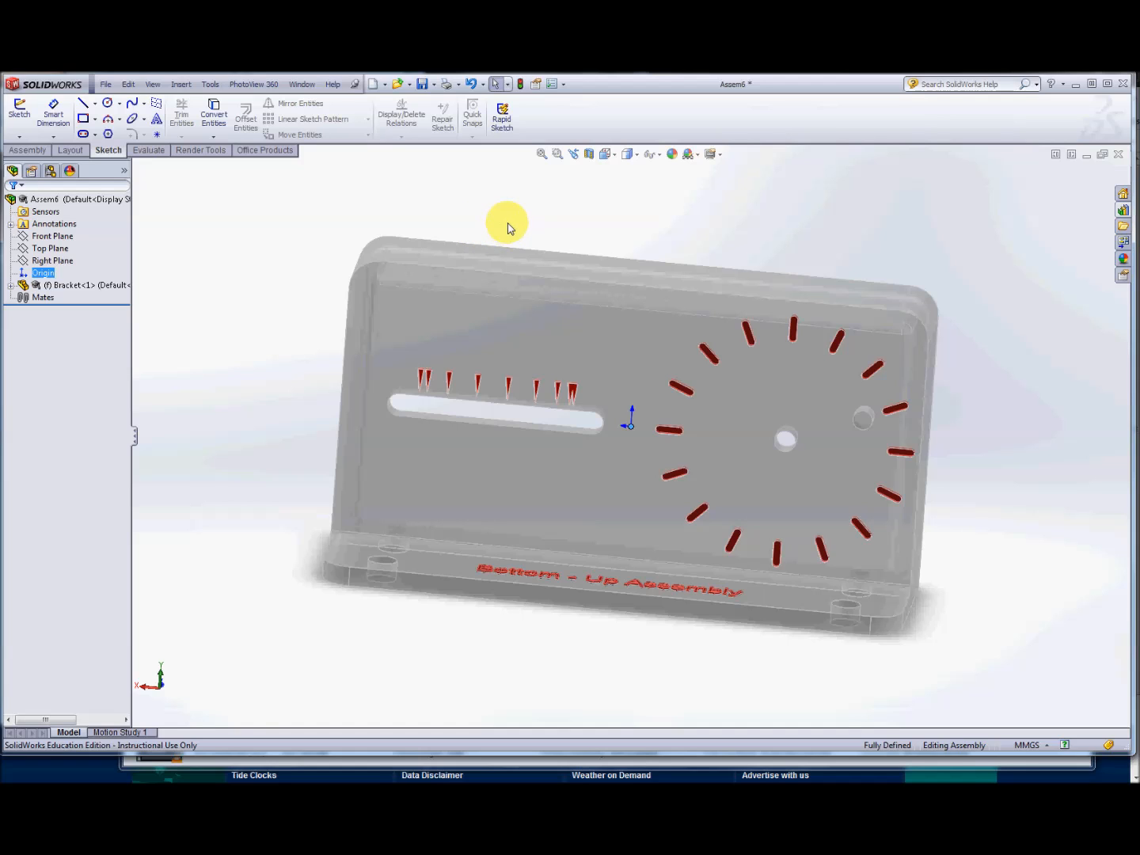
# Insert the existing part Wheel.SLDPRT into the assembly and place it in free space beside the upper dial end of the bracket.
pyautogui.click(30, 150)
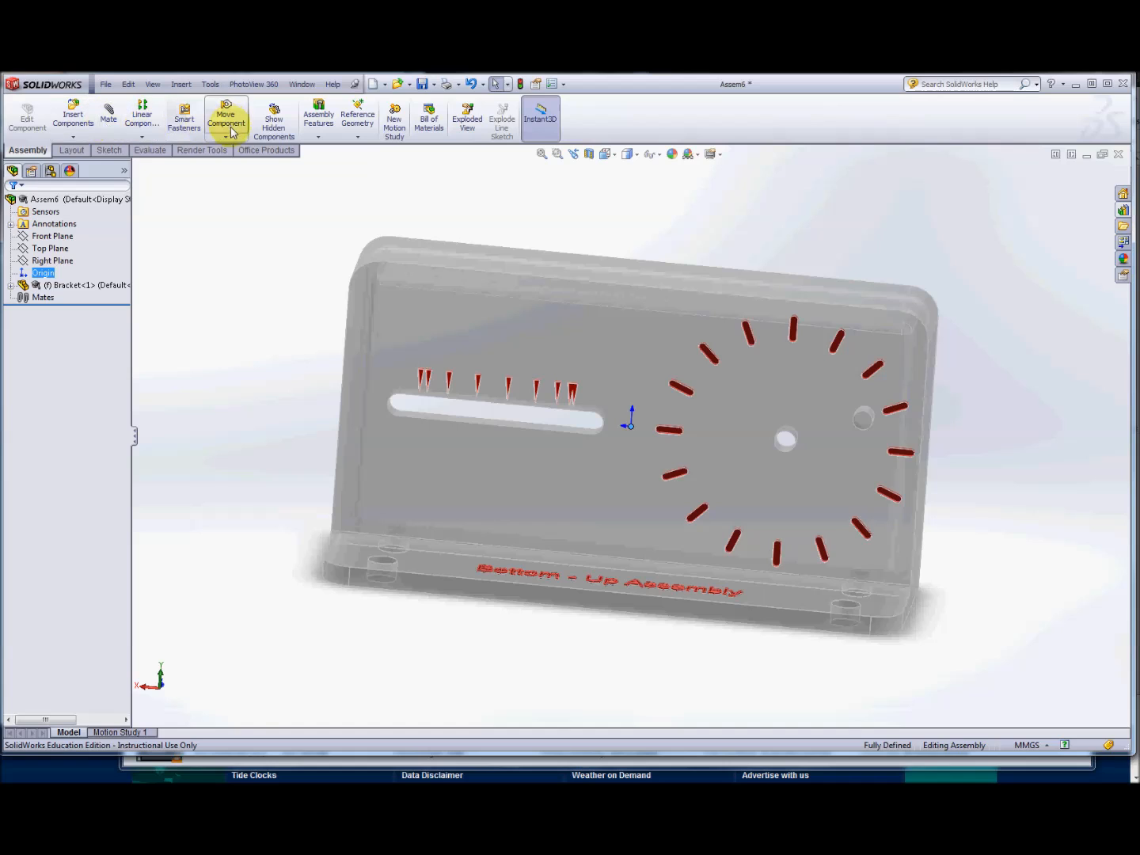
pyautogui.click(181, 85)
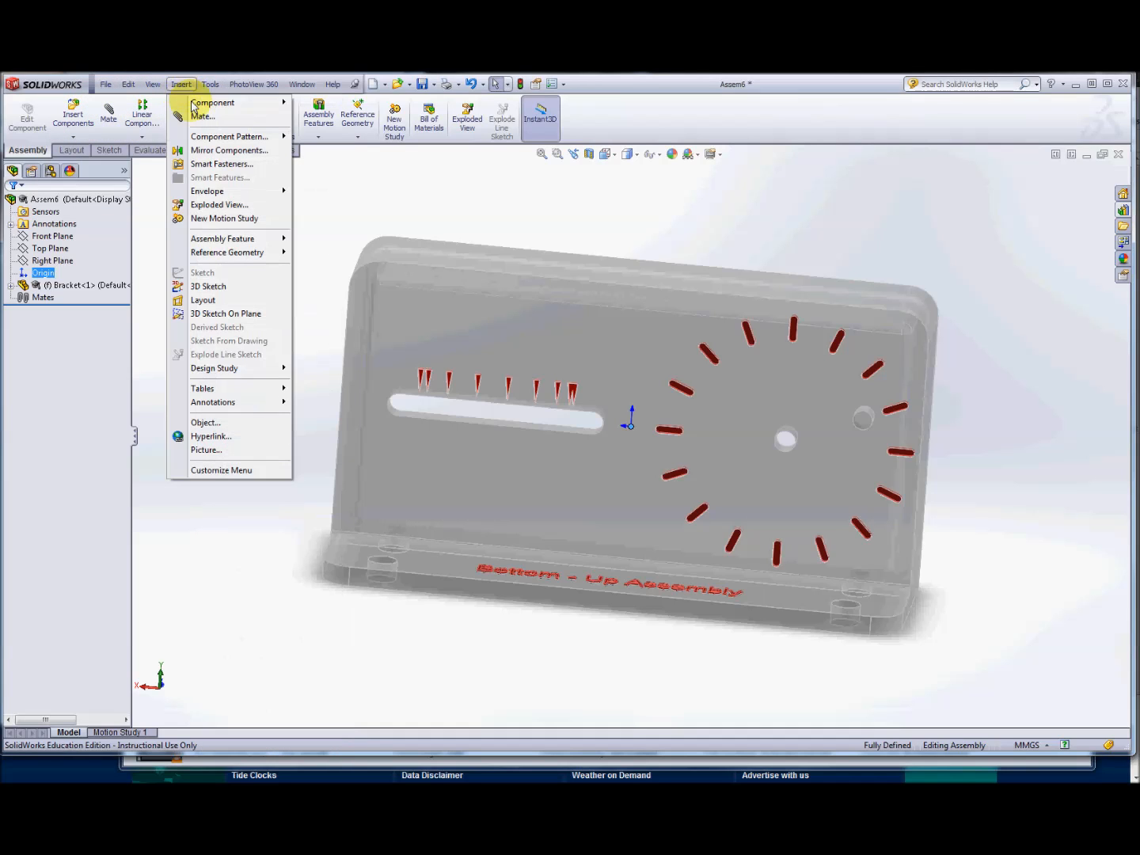
pyautogui.moveTo(212, 103)
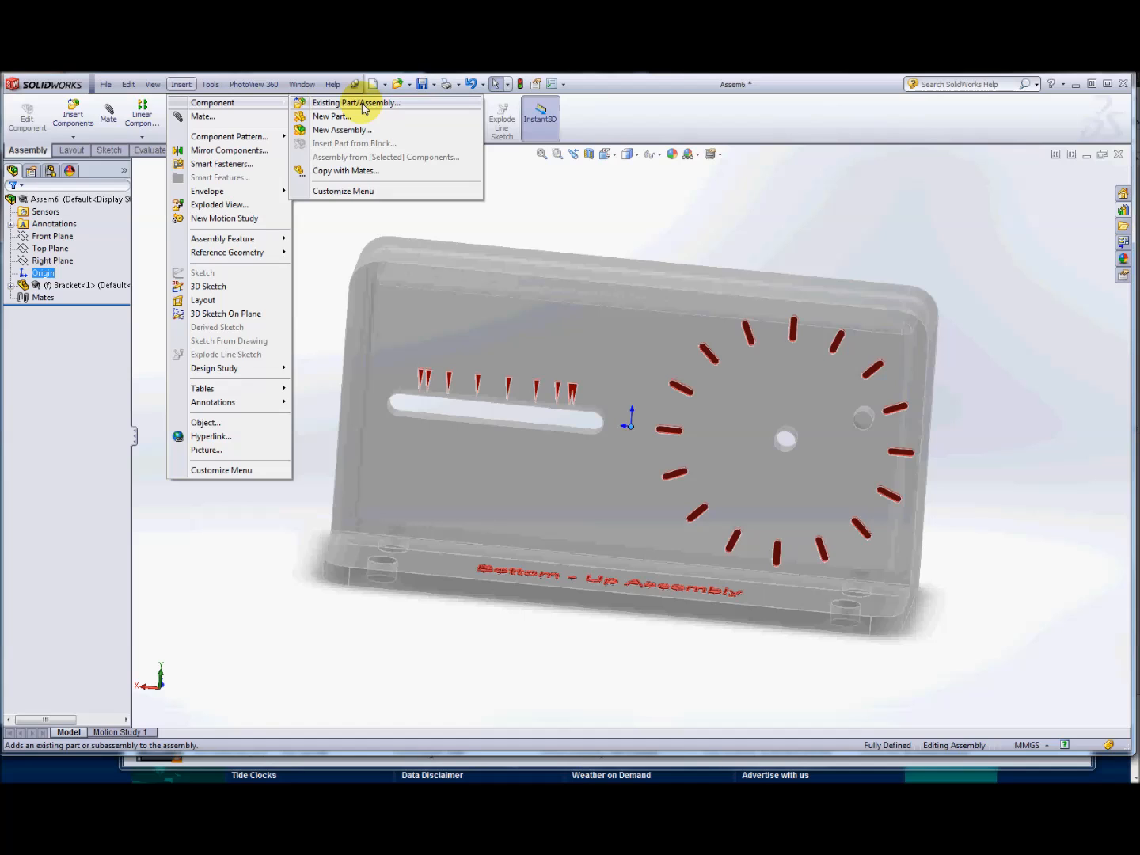
pyautogui.click(363, 105)
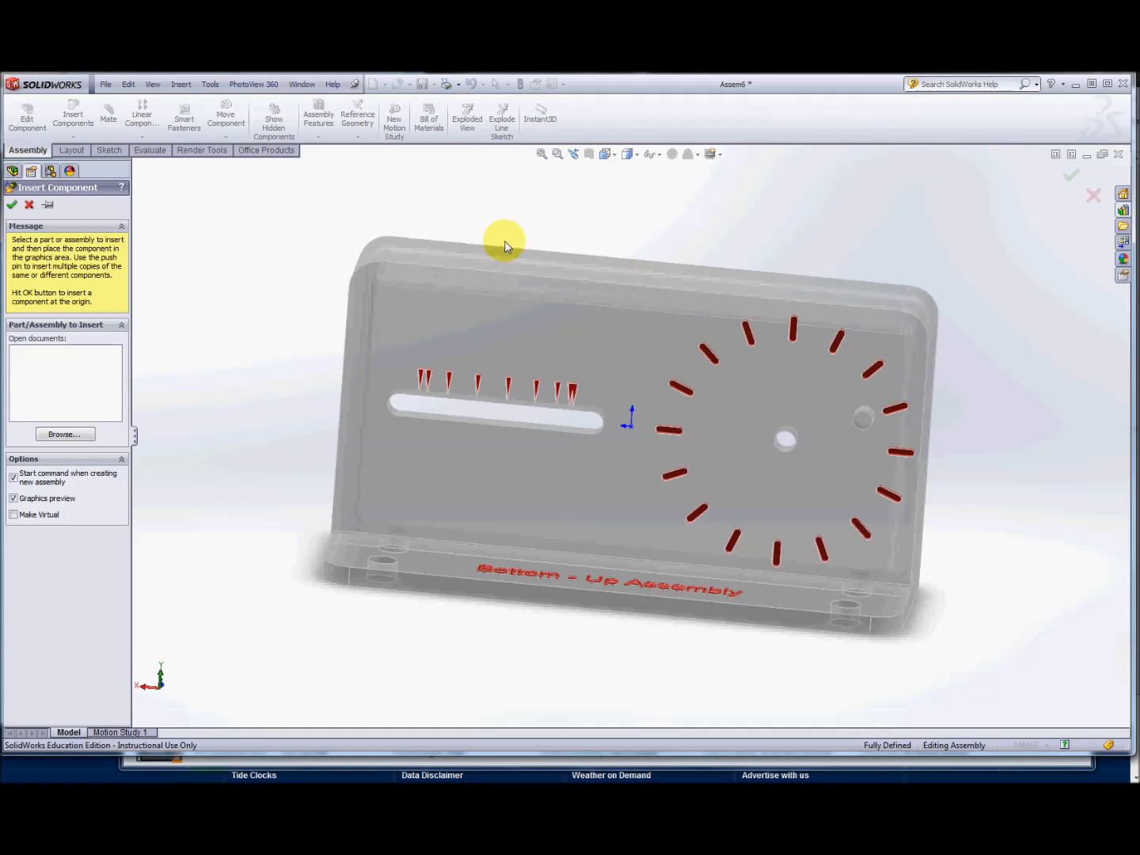
pyautogui.click(65, 437)
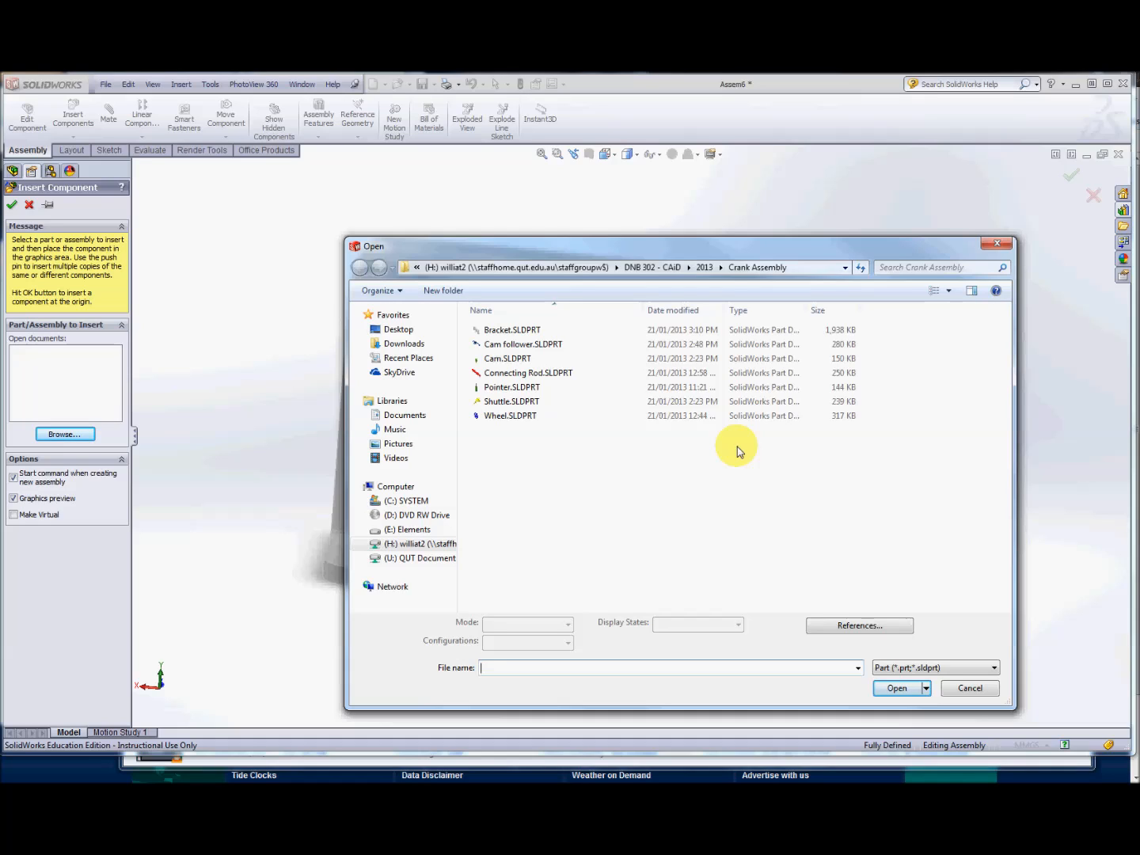
pyautogui.click(485, 416)
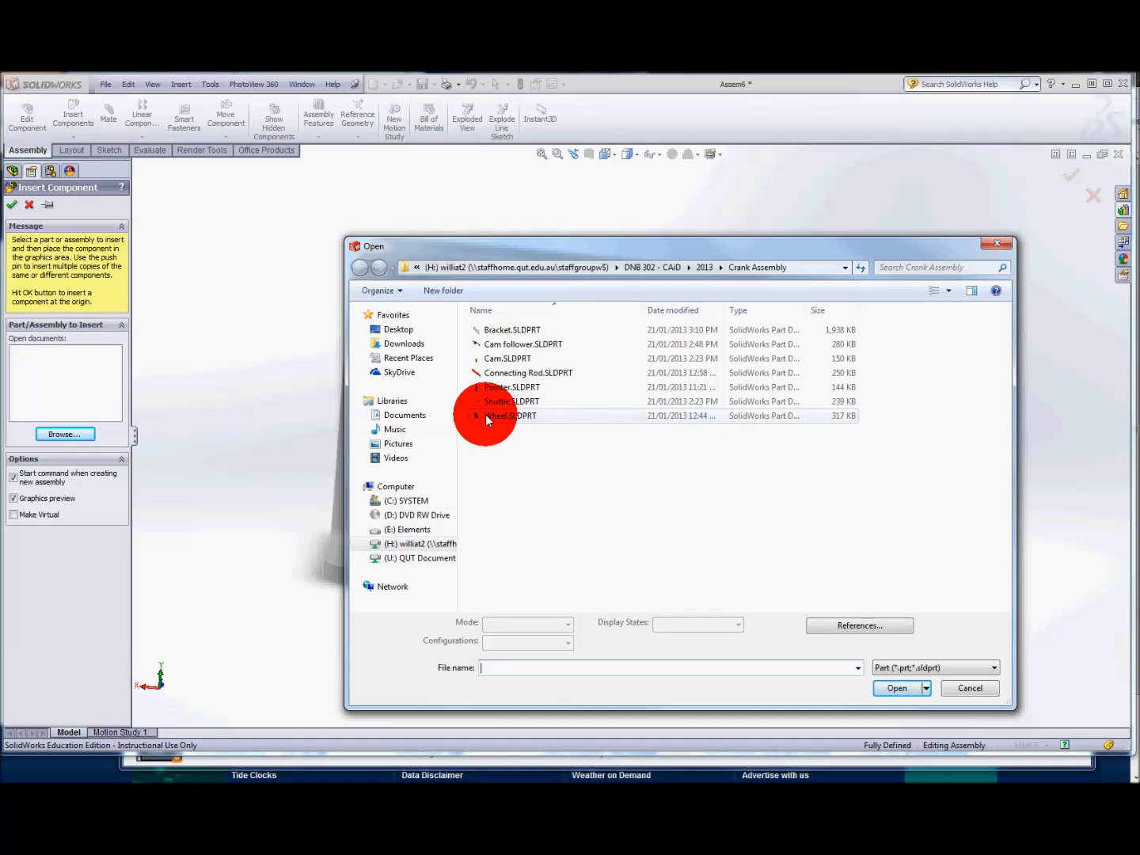
pyautogui.click(896, 687)
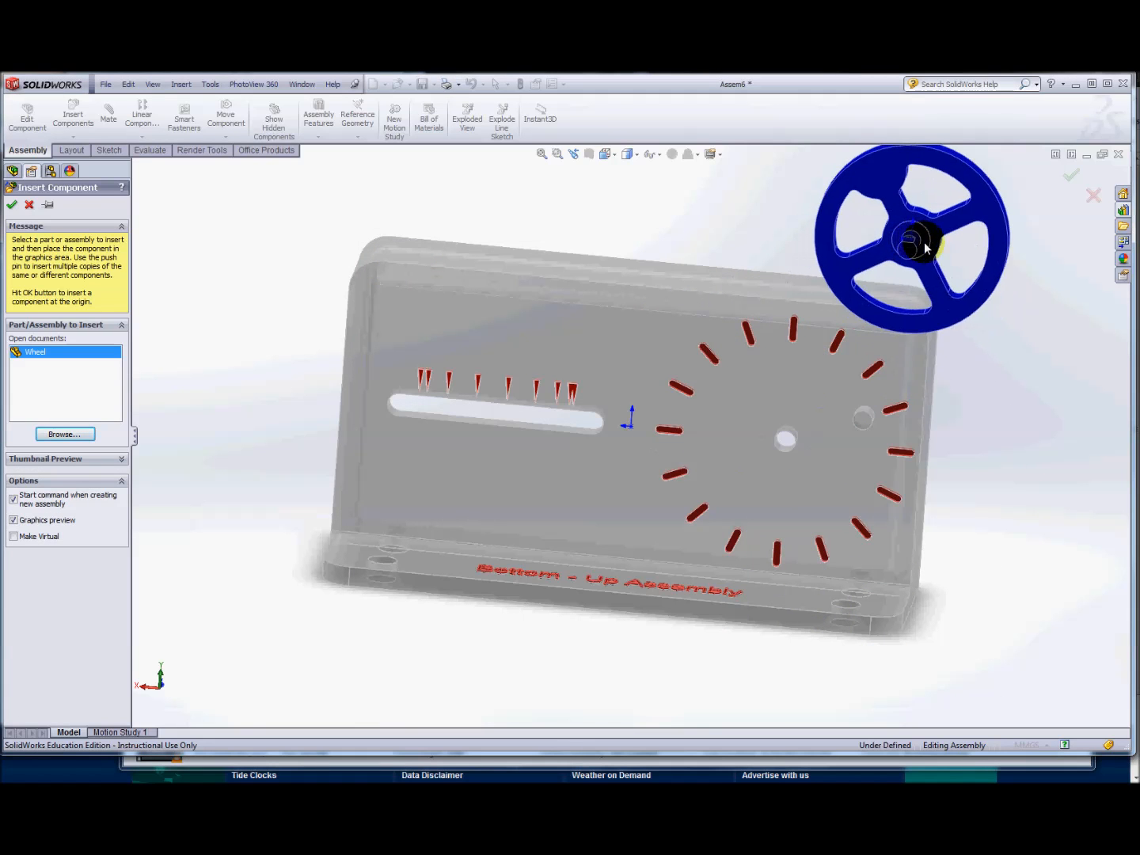
pyautogui.moveTo(935, 255); pyautogui.dragTo(925, 294, button='middle')
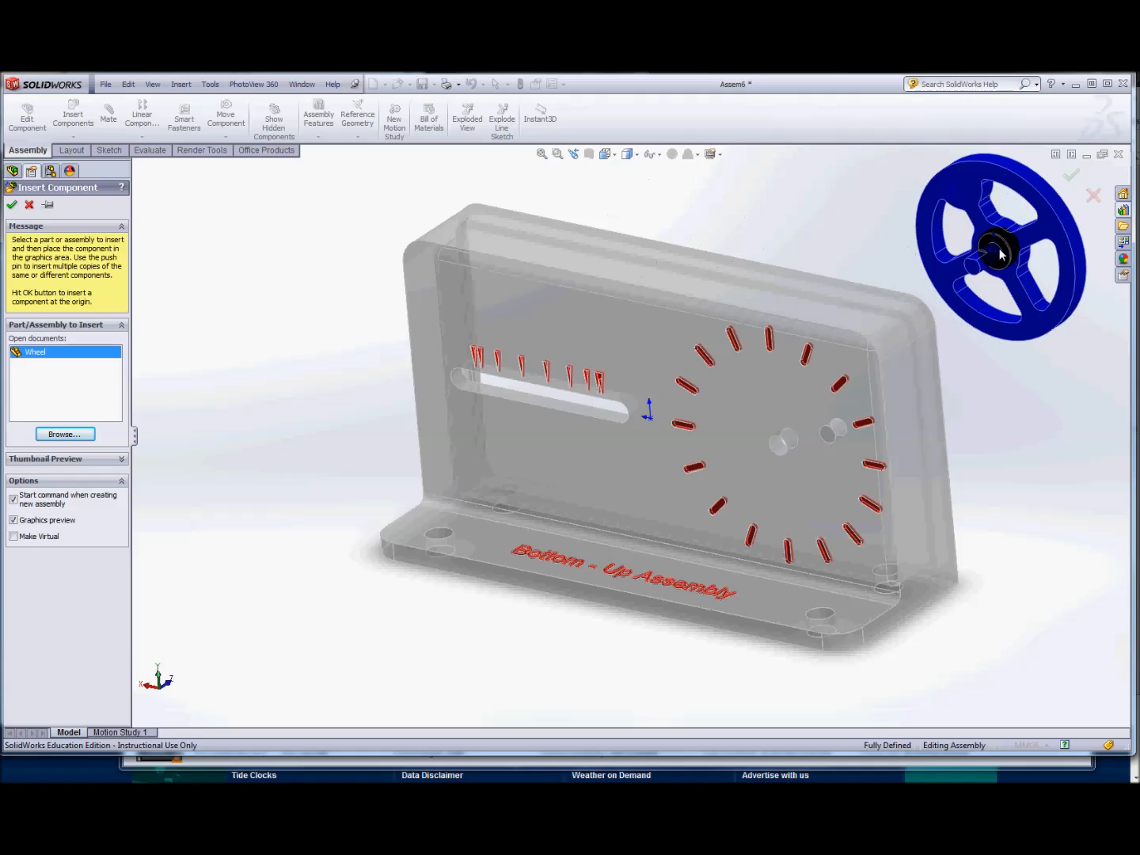
pyautogui.scroll(2, 982, 260)
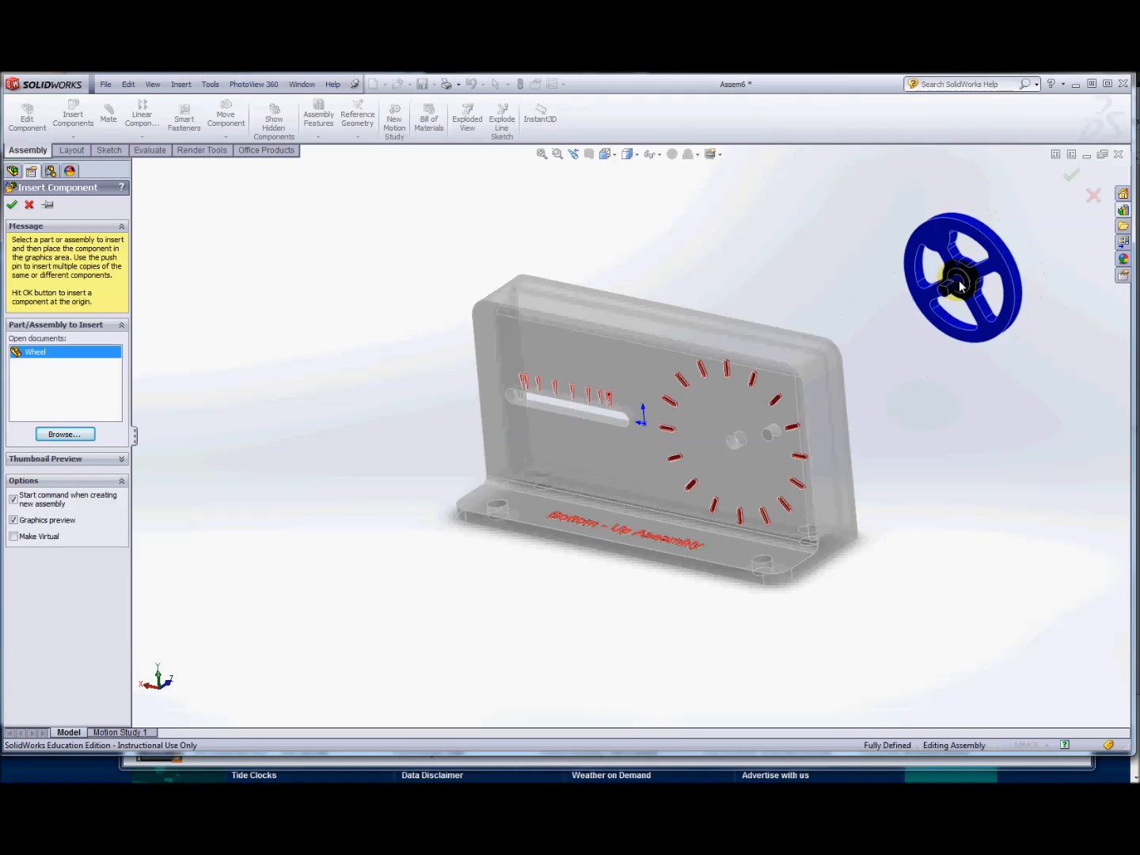
pyautogui.click(970, 276)
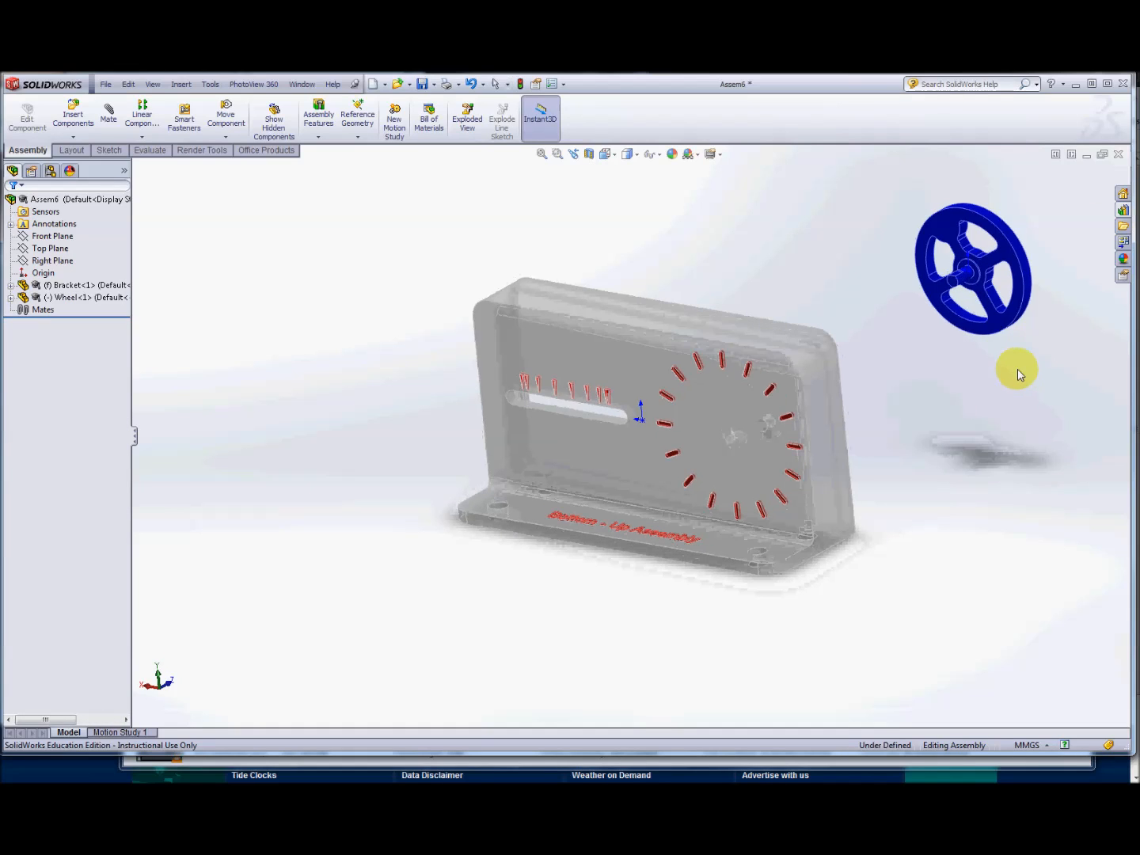
# Move the wheel freely to a spot closer to the dial end of the bracket and deselect it.
pyautogui.click(1006, 262)
pyautogui.moveTo(1006, 261); pyautogui.dragTo(931, 317)
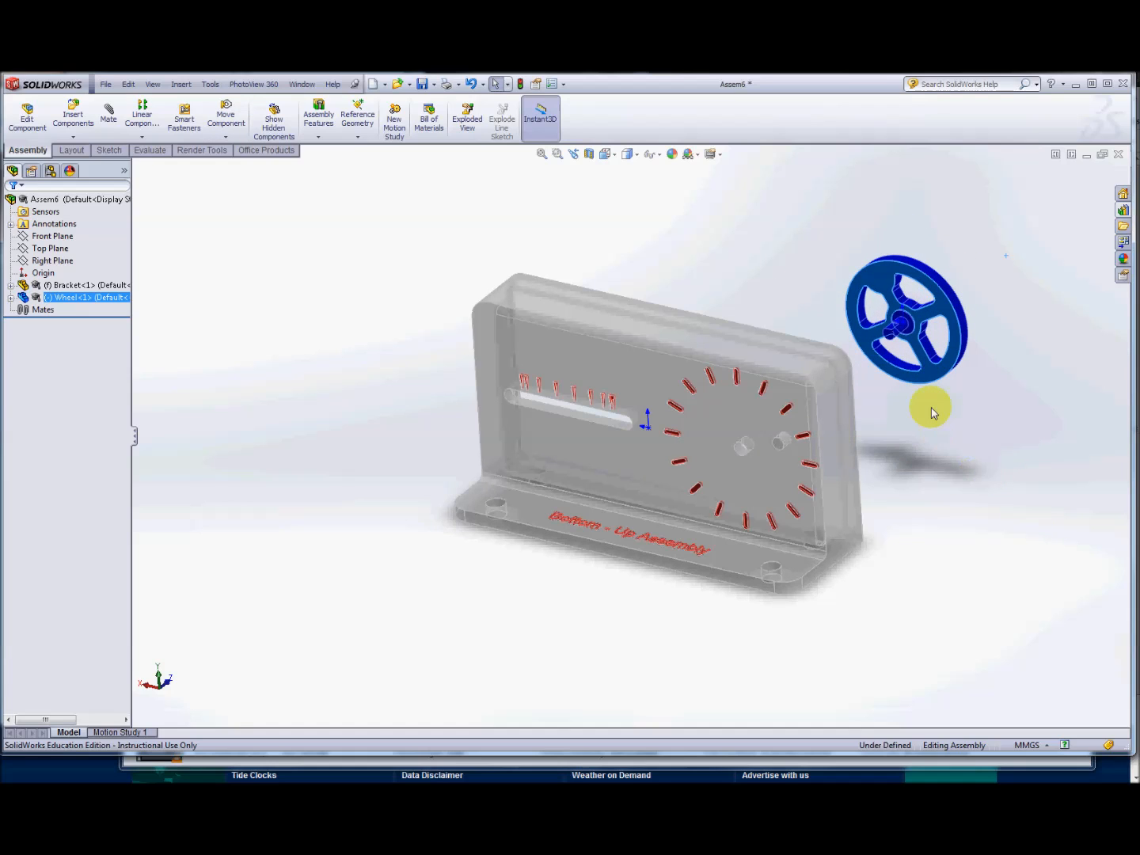
pyautogui.click(904, 432)
pyautogui.press('z')
pyautogui.scroll(-3, 727, 366)
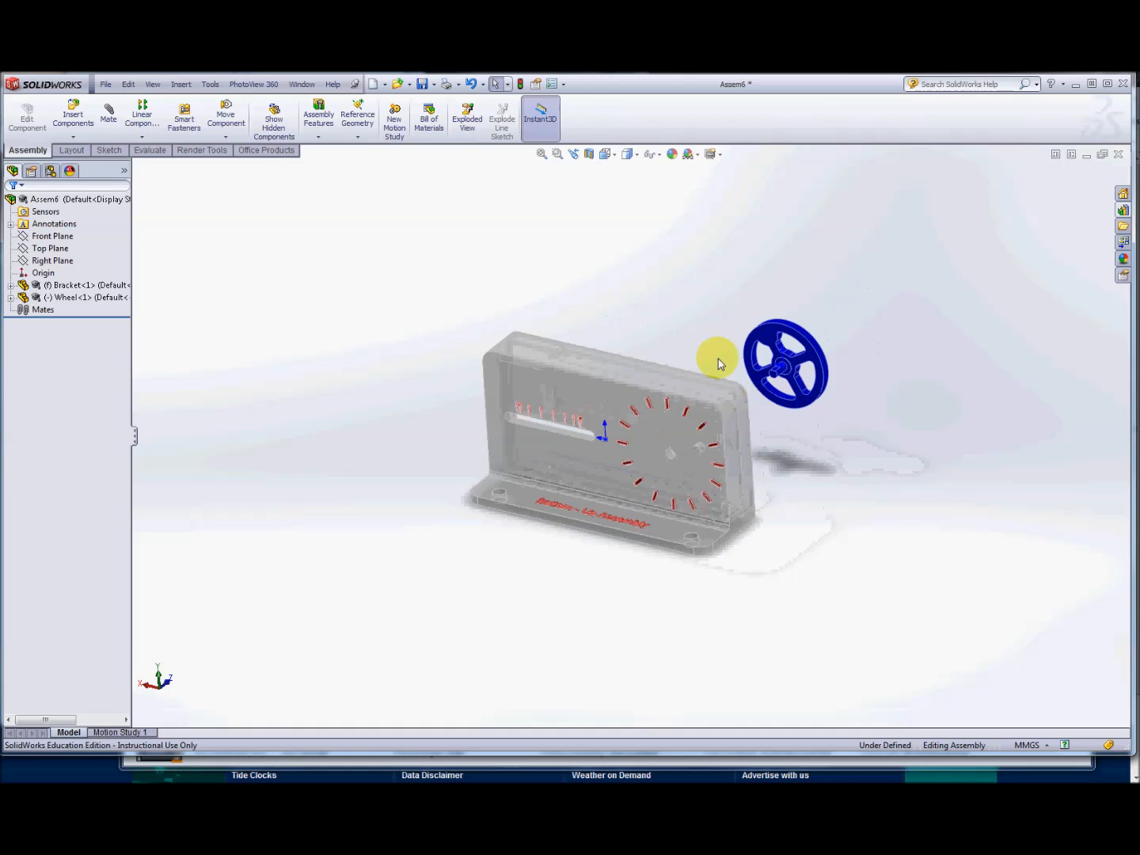
pyautogui.moveTo(799, 487)
pyautogui.mouseDown(button='middle')
pyautogui.moveTo(774, 481)
pyautogui.moveTo(761, 498)
pyautogui.moveTo(780, 468)
pyautogui.moveTo(782, 484)
pyautogui.mouseUp(button='middle')
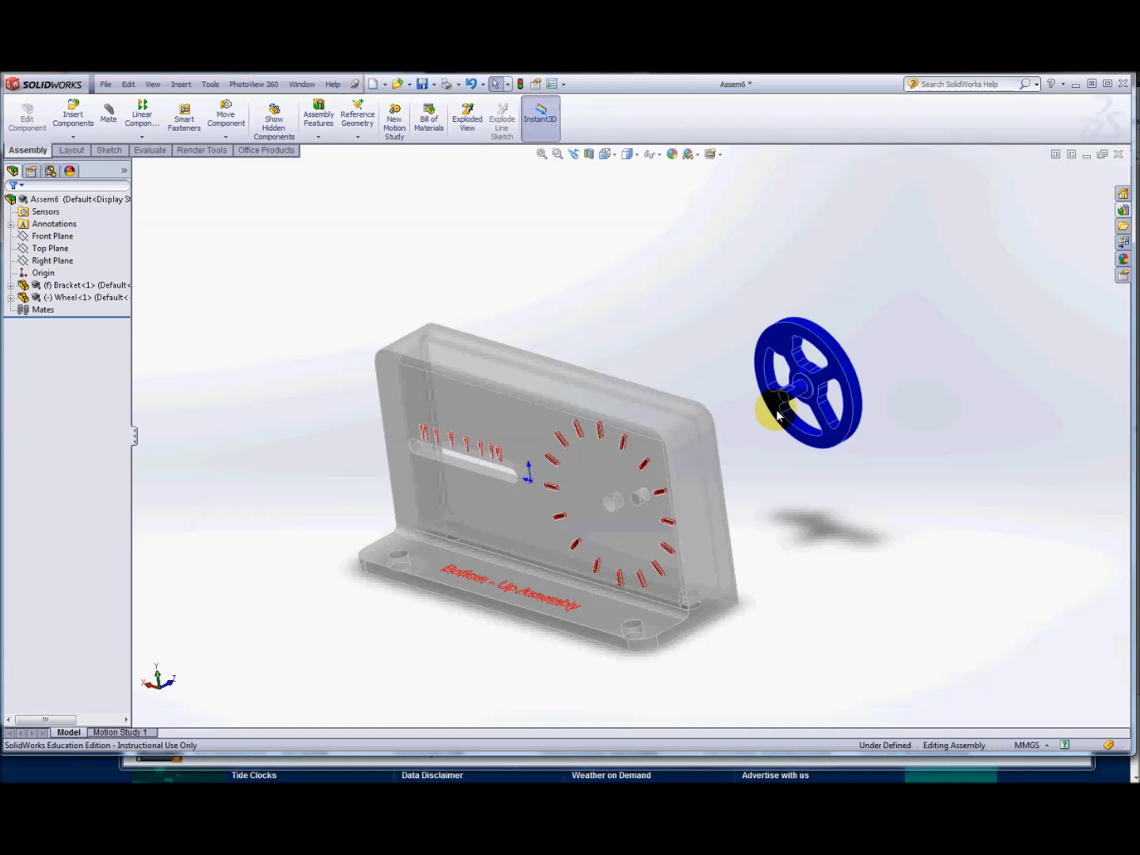
pyautogui.scroll(-3, 796, 384)
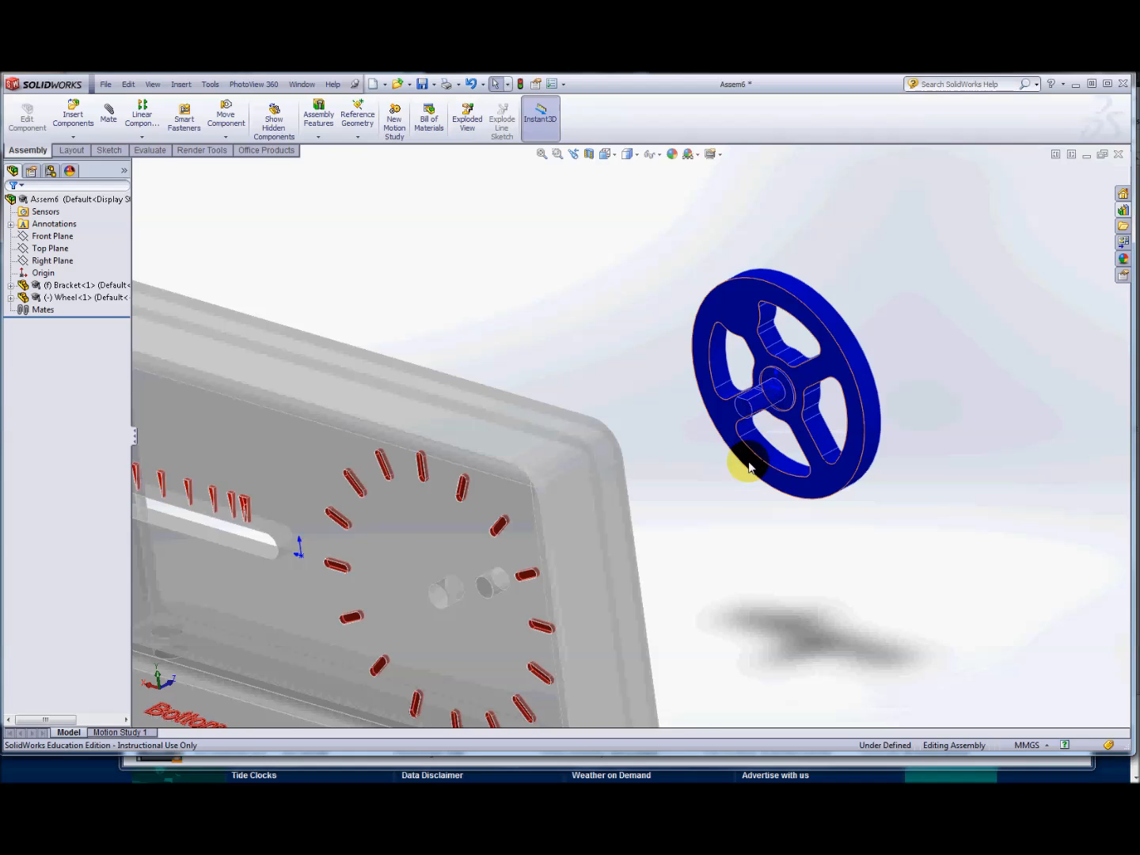
pyautogui.scroll(2, 737, 458)
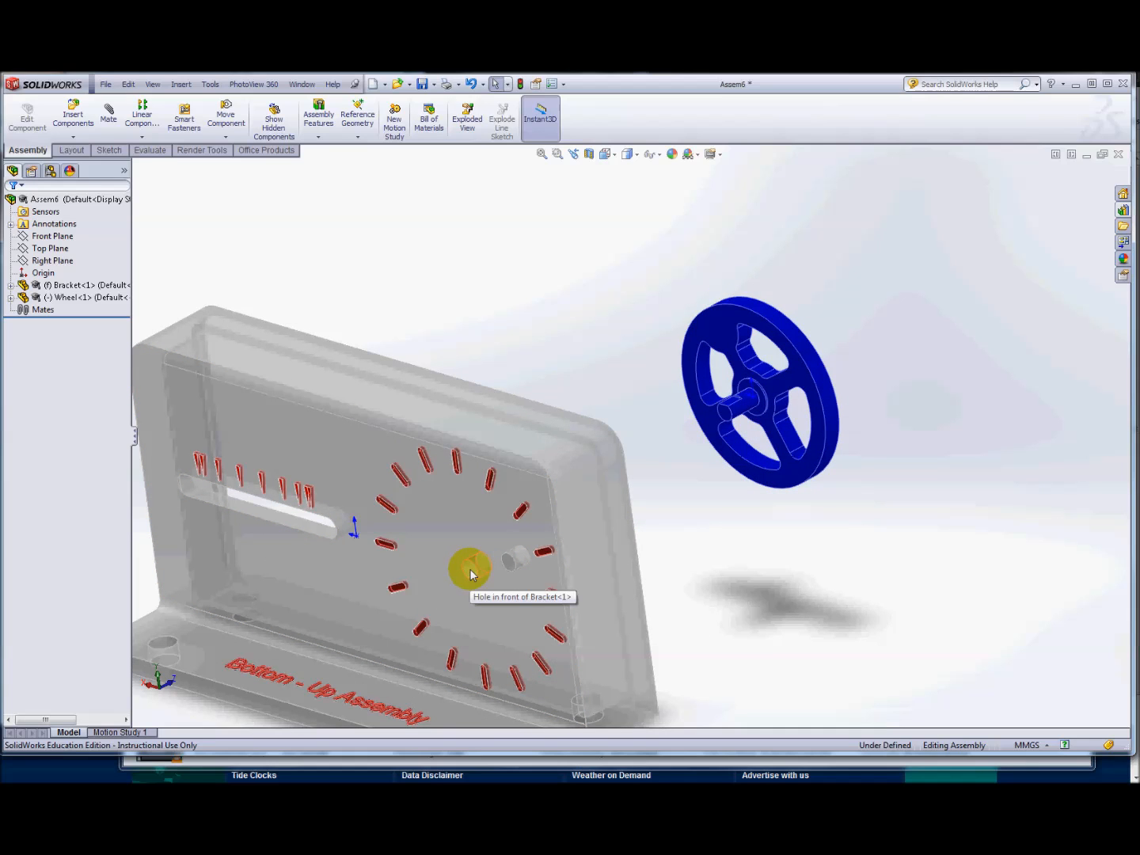
pyautogui.click(470, 575)
pyautogui.click(755, 555)
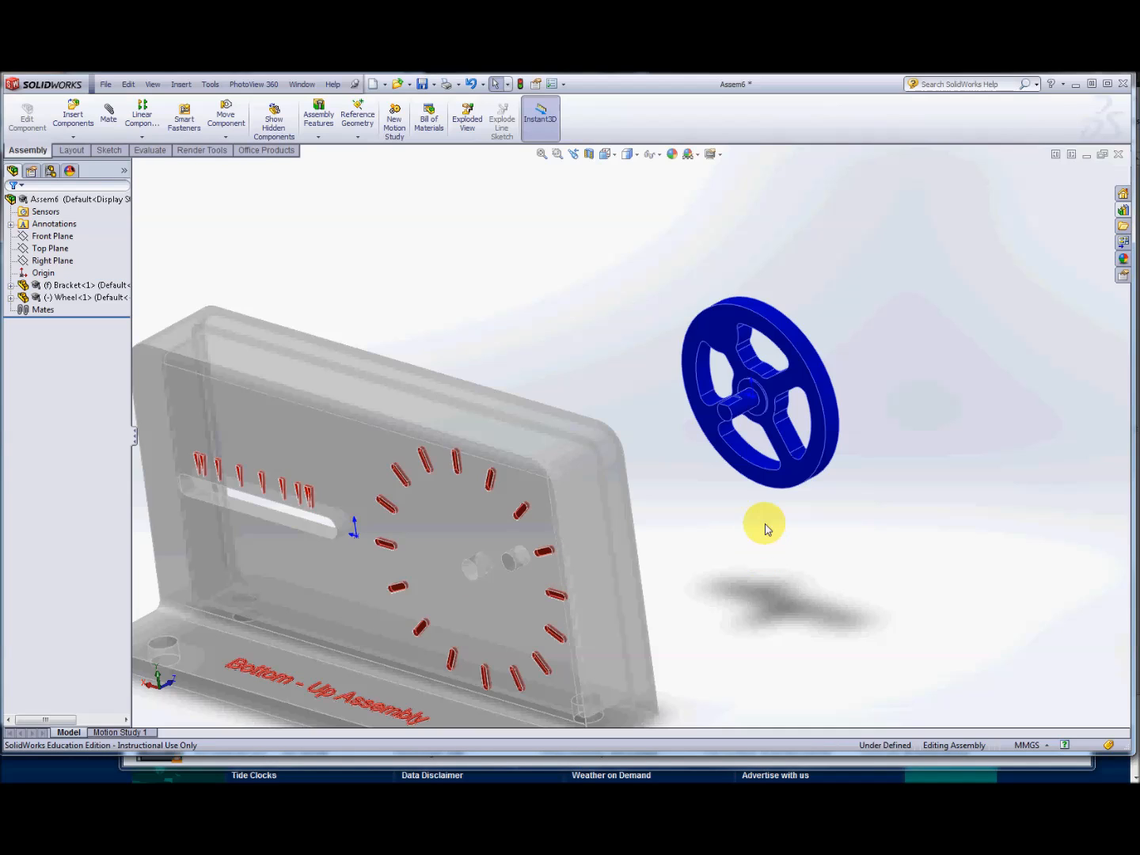
pyautogui.click(472, 567)
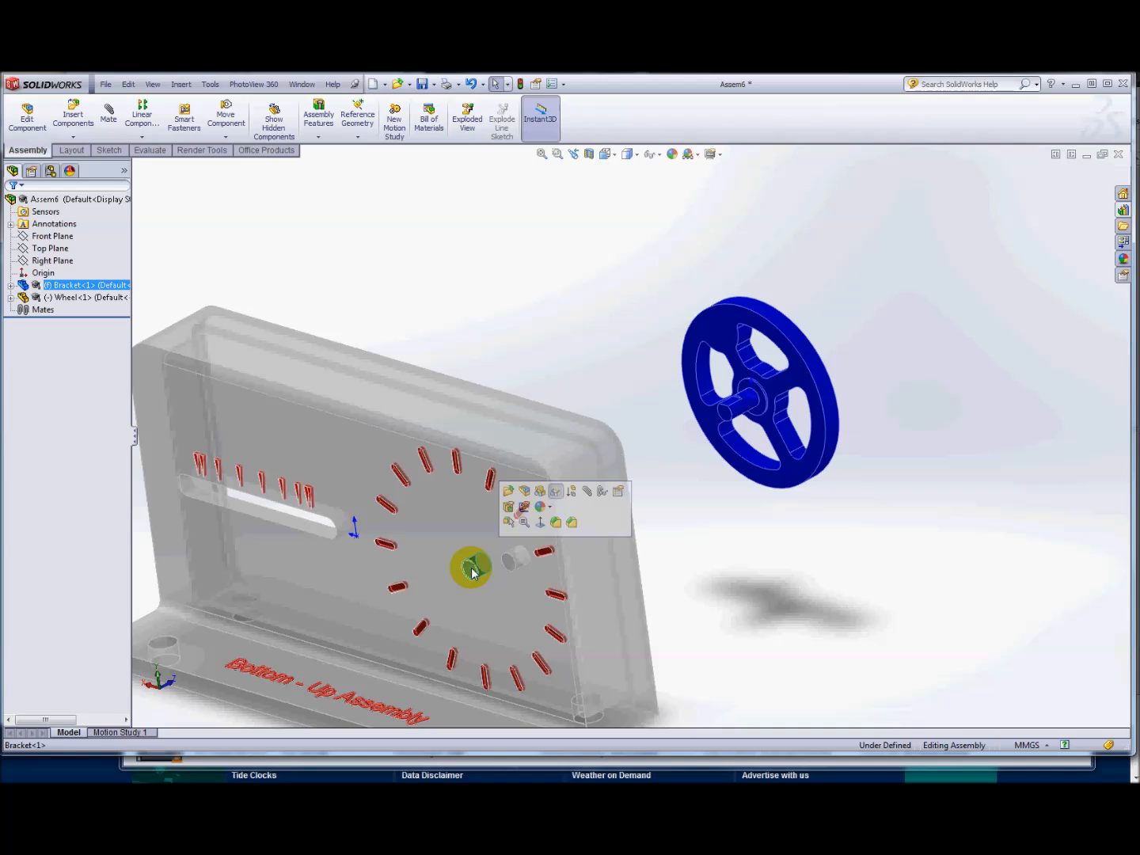
pyautogui.moveTo(511, 570)
pyautogui.mouseDown(button='middle')
pyautogui.moveTo(553, 530)
pyautogui.moveTo(506, 568)
pyautogui.mouseUp(button='middle')
pyautogui.keyDown('ctrl'); pyautogui.click(773, 433); pyautogui.keyUp('ctrl')
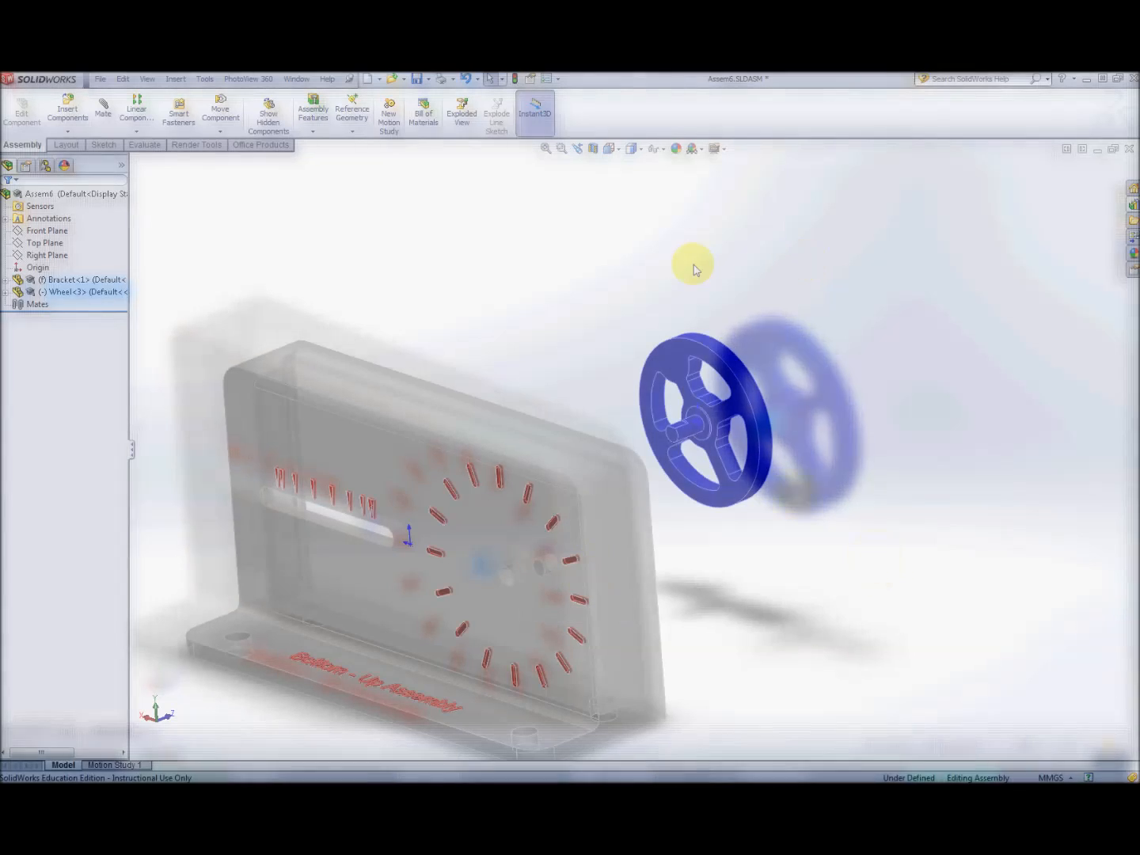
# Mate the wheel's central shaft to the bracket's dial-centre hole, previewing Tangent before applying Concentric, and turn the wheel to test the mate.
pyautogui.click(104, 107)
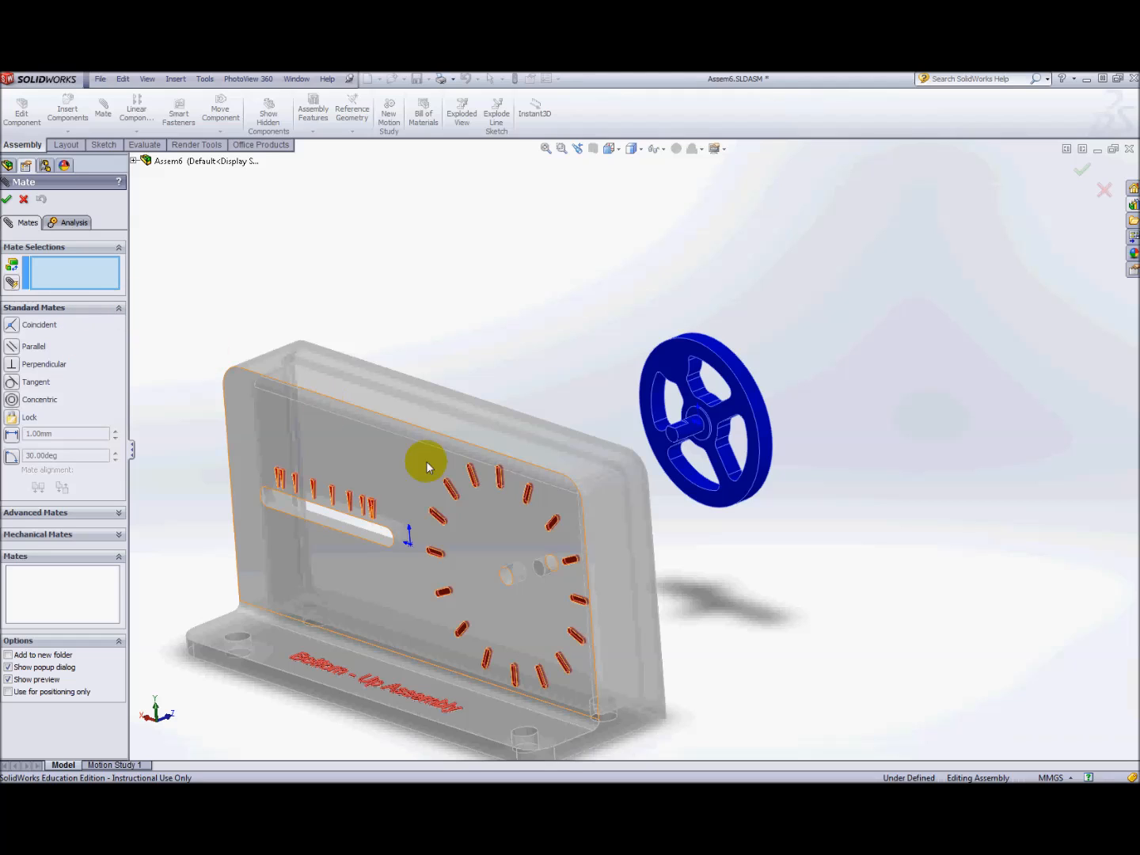
pyautogui.click(692, 434)
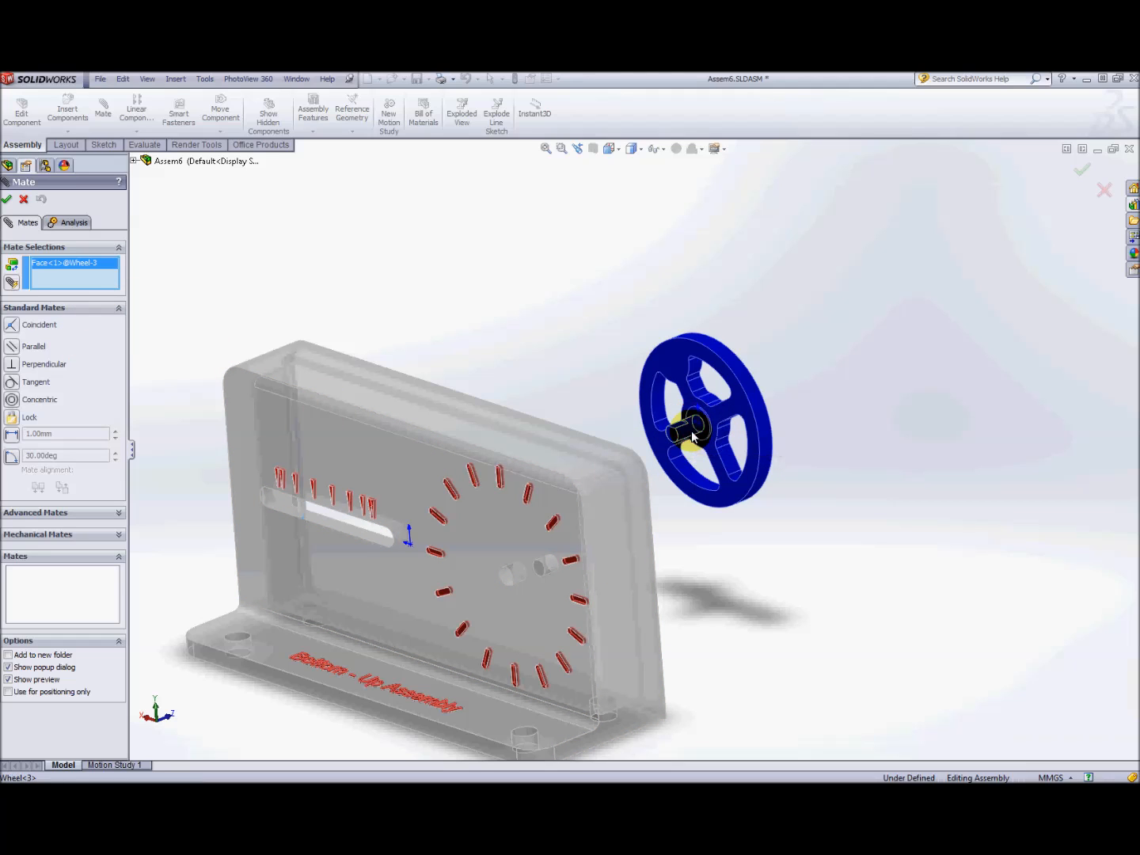
pyautogui.click(506, 576)
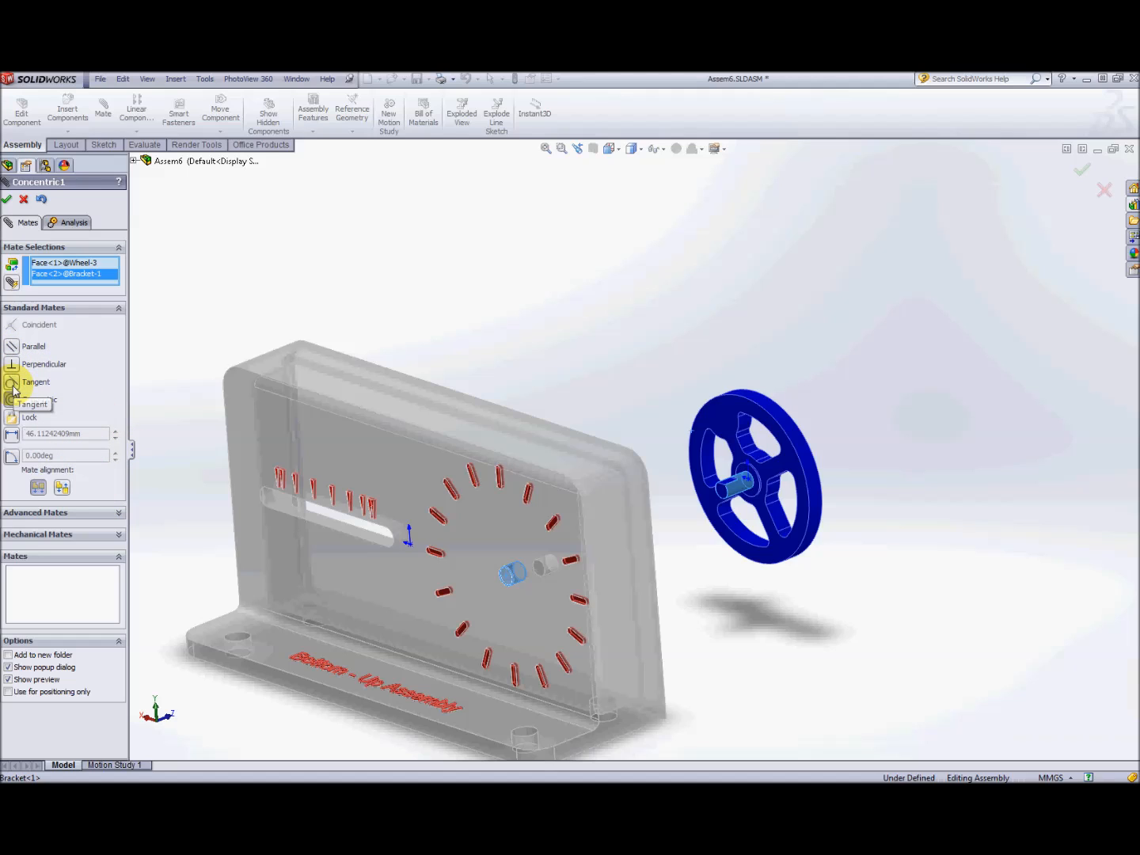
pyautogui.click(13, 385)
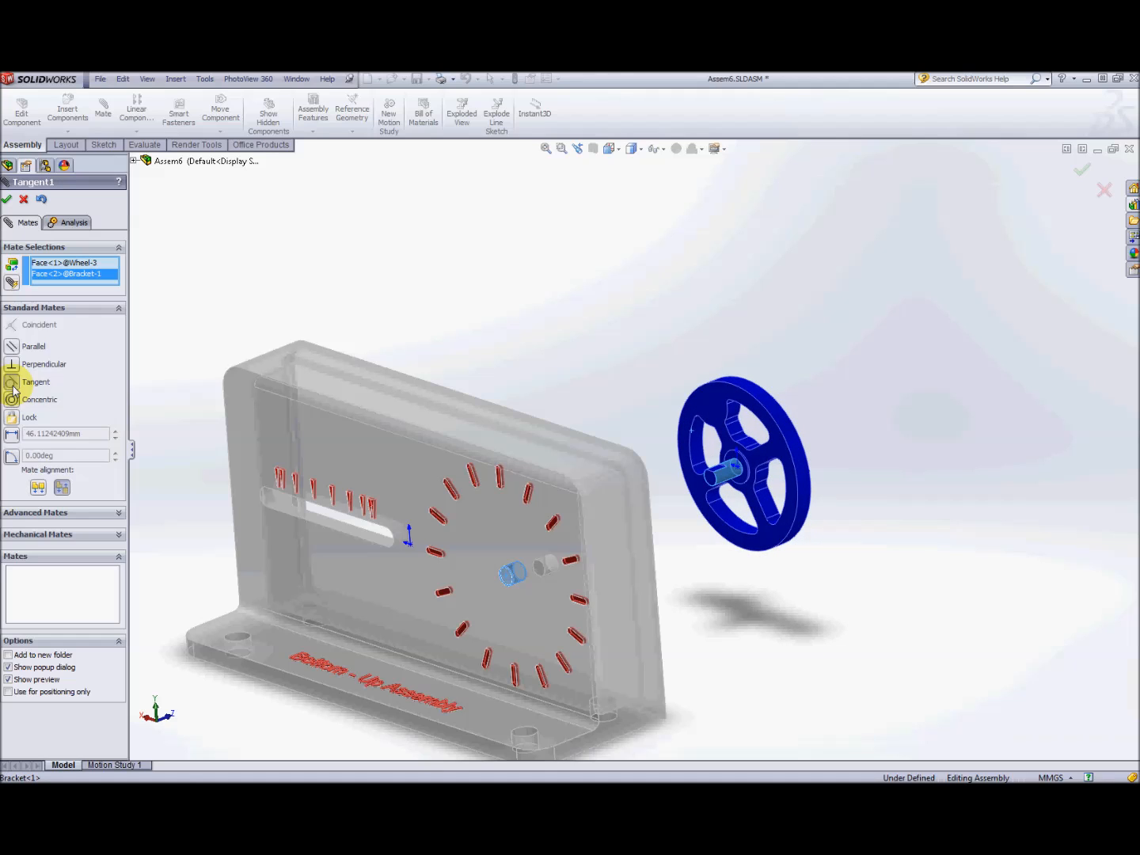
pyautogui.moveTo(764, 629); pyautogui.dragTo(847, 573, button='middle')
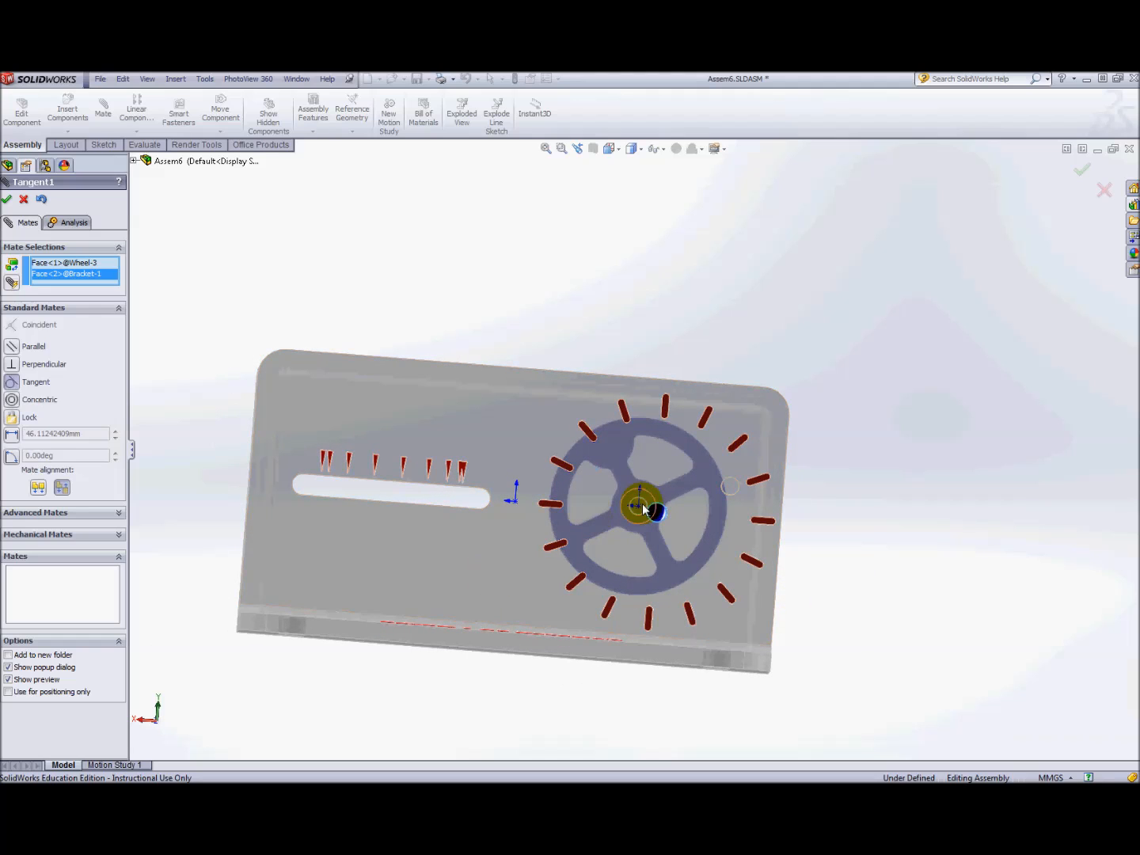
pyautogui.click(11, 399)
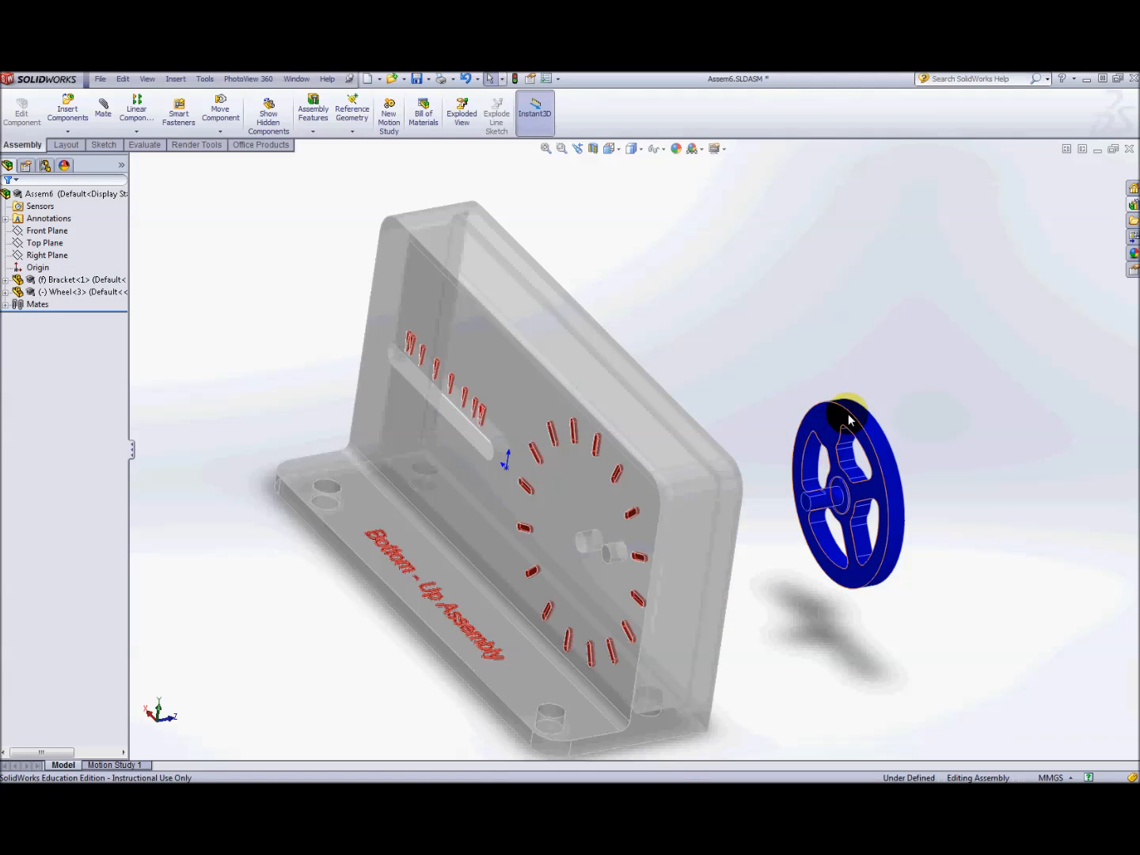
pyautogui.moveTo(867, 425); pyautogui.dragTo(851, 396)
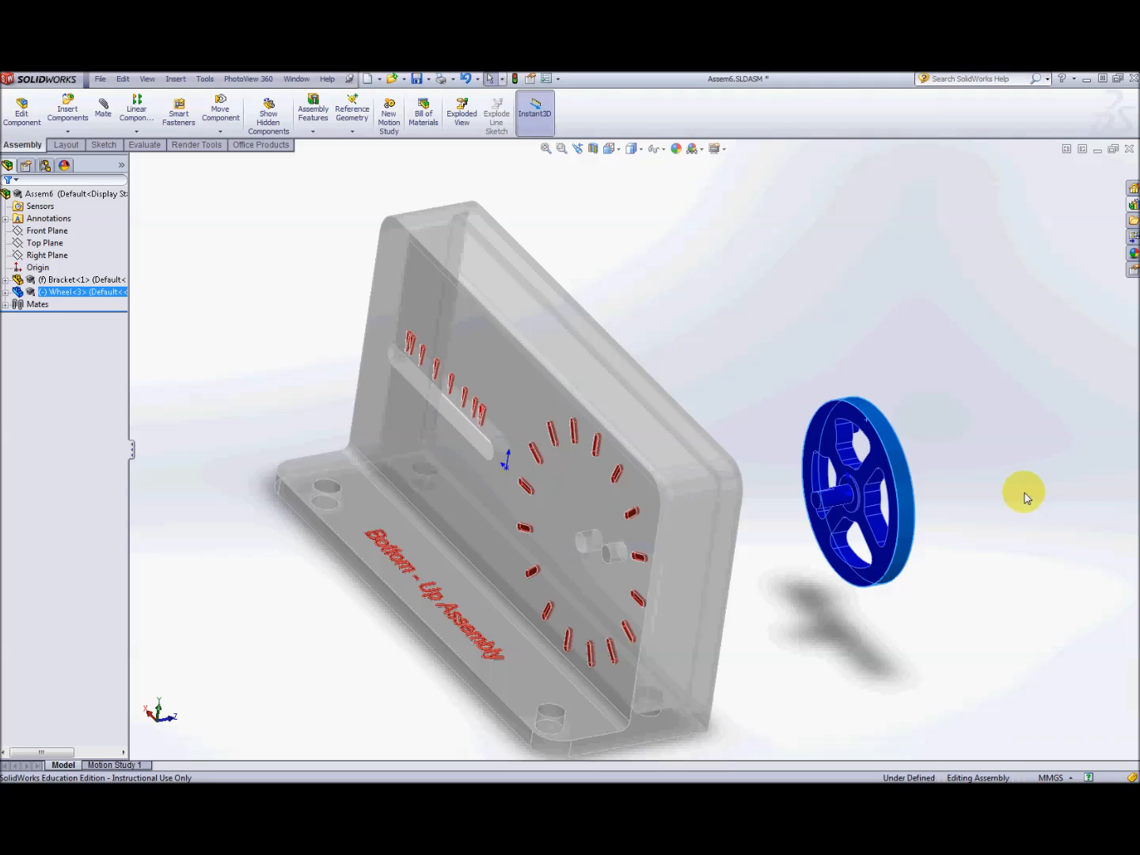
# Mate the wheel's hub face around the central shaft Coincident with the bracket's inner recess face and finish mating.
pyautogui.moveTo(945, 409); pyautogui.dragTo(888, 461, button='middle')
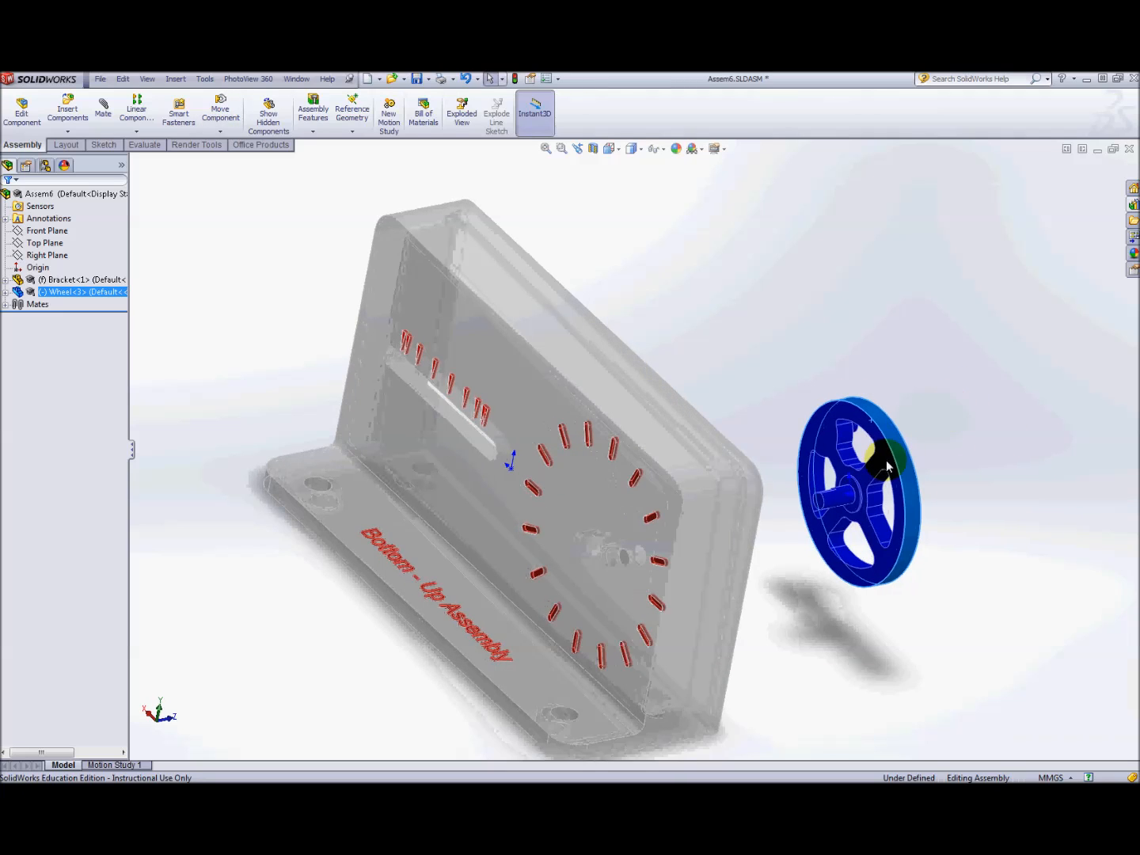
pyautogui.scroll(-3, 887, 466)
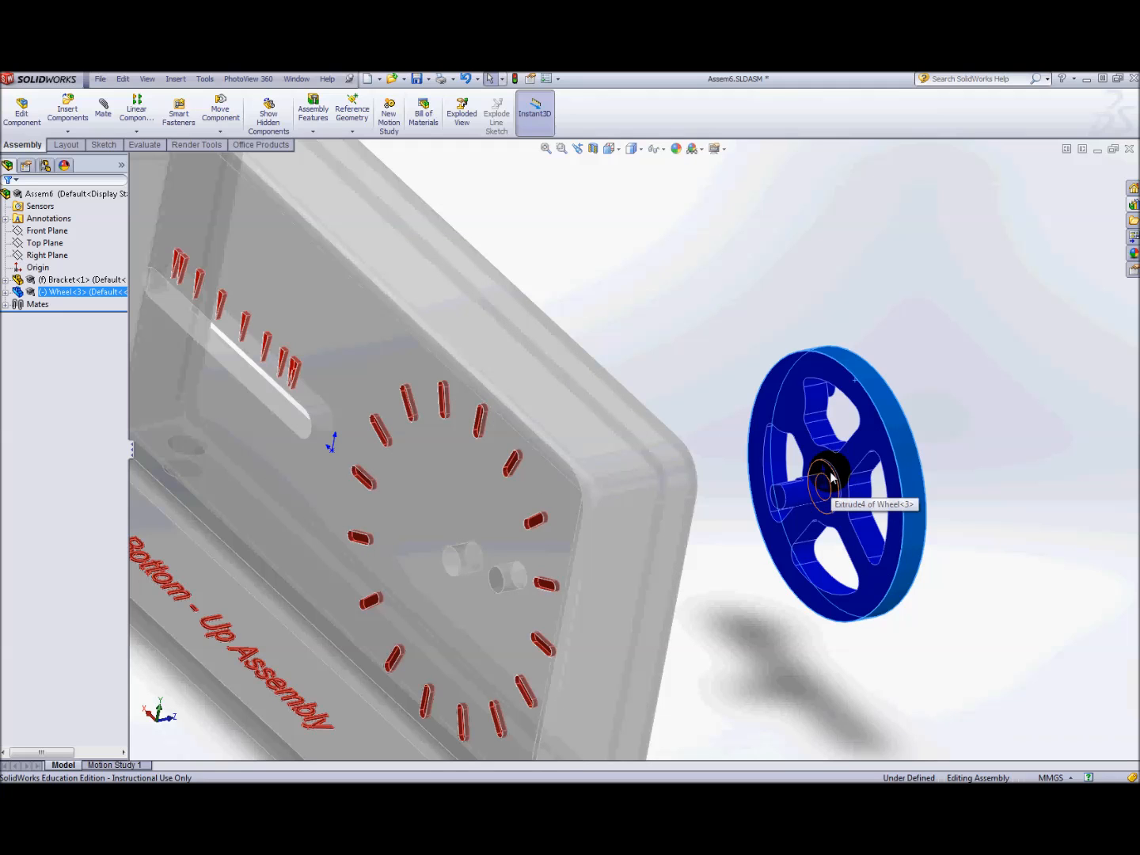
pyautogui.click(831, 478)
pyautogui.moveTo(1010, 339); pyautogui.dragTo(886, 349, button='middle')
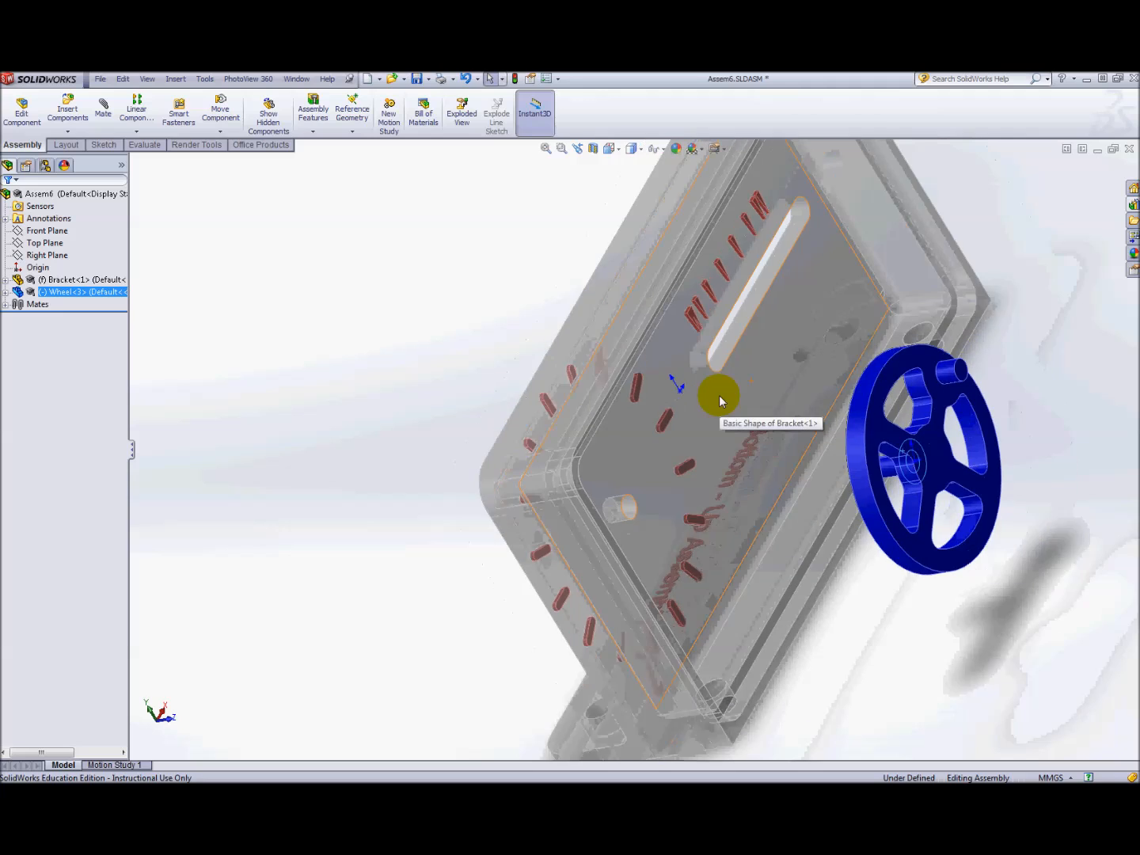
pyautogui.scroll(1, 720, 402)
pyautogui.keyDown('ctrl'); pyautogui.click(717, 394); pyautogui.keyUp('ctrl')
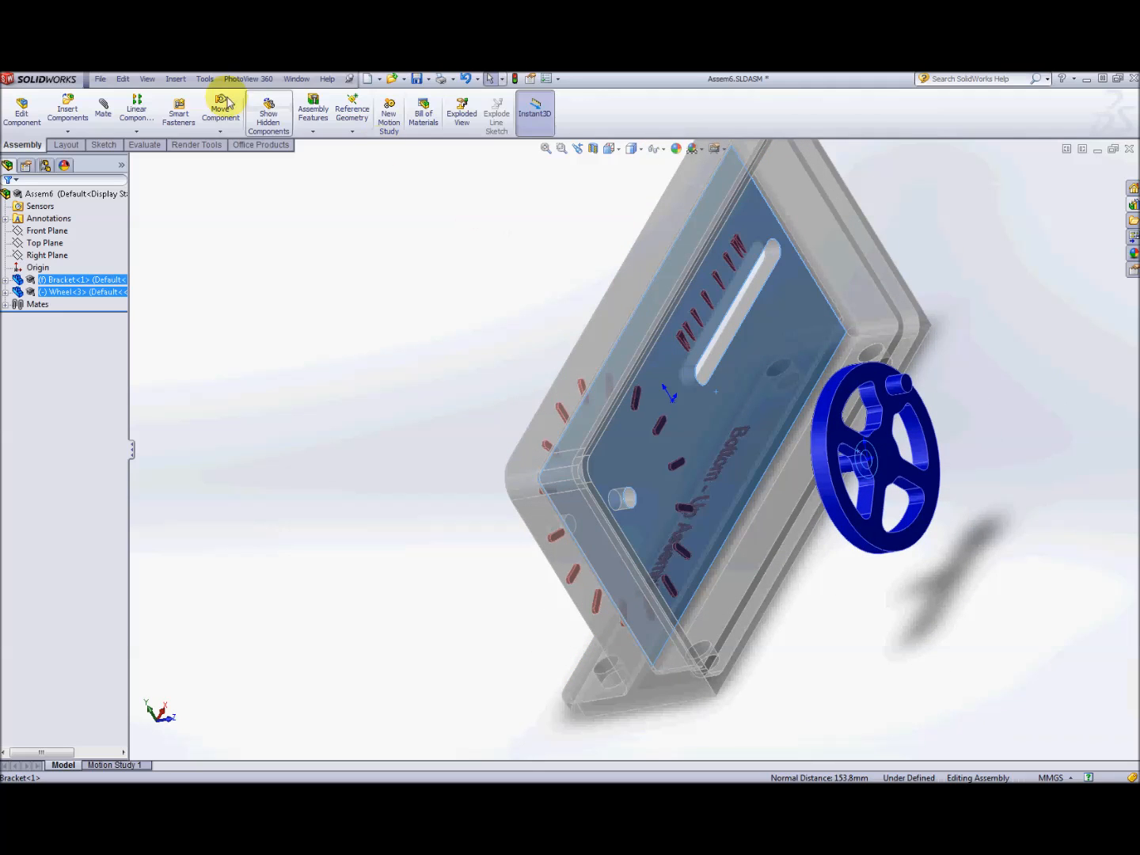
pyautogui.click(103, 110)
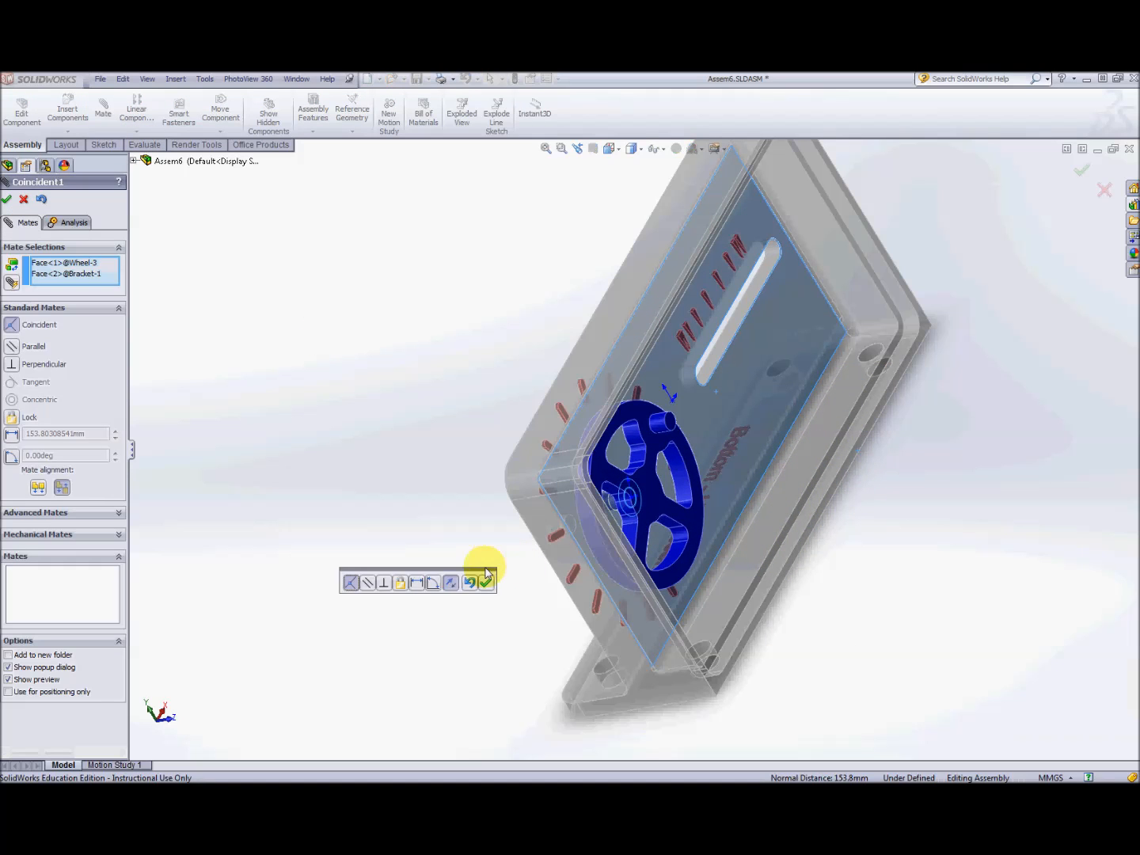
pyautogui.moveTo(726, 601); pyautogui.dragTo(405, 642, button='middle')
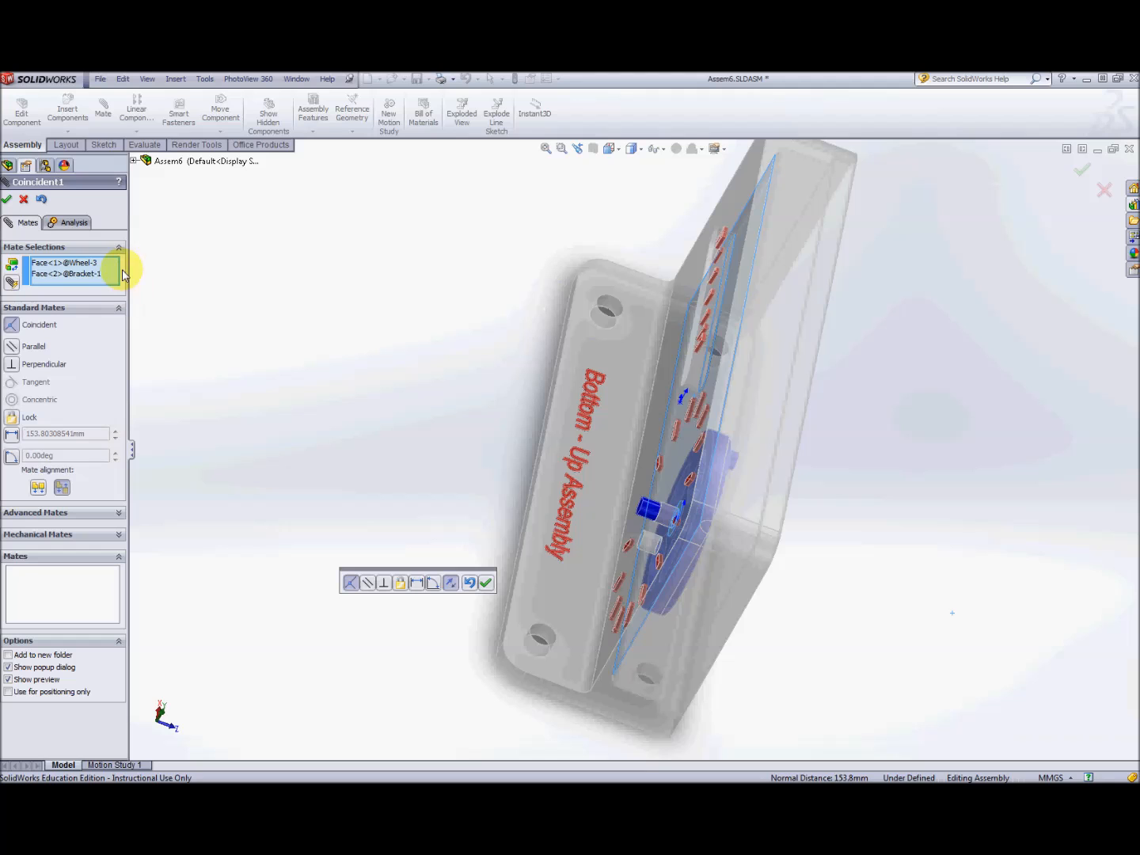
pyautogui.click(7, 200)
pyautogui.click(7, 199)
# Turn the wheel about its shaft to test its movement in the bracket and deselect it.
pyautogui.moveTo(759, 462); pyautogui.dragTo(688, 414, button='middle')
pyautogui.moveTo(630, 404); pyautogui.dragTo(602, 477)
pyautogui.moveTo(602, 477); pyautogui.dragTo(794, 479, button='middle')
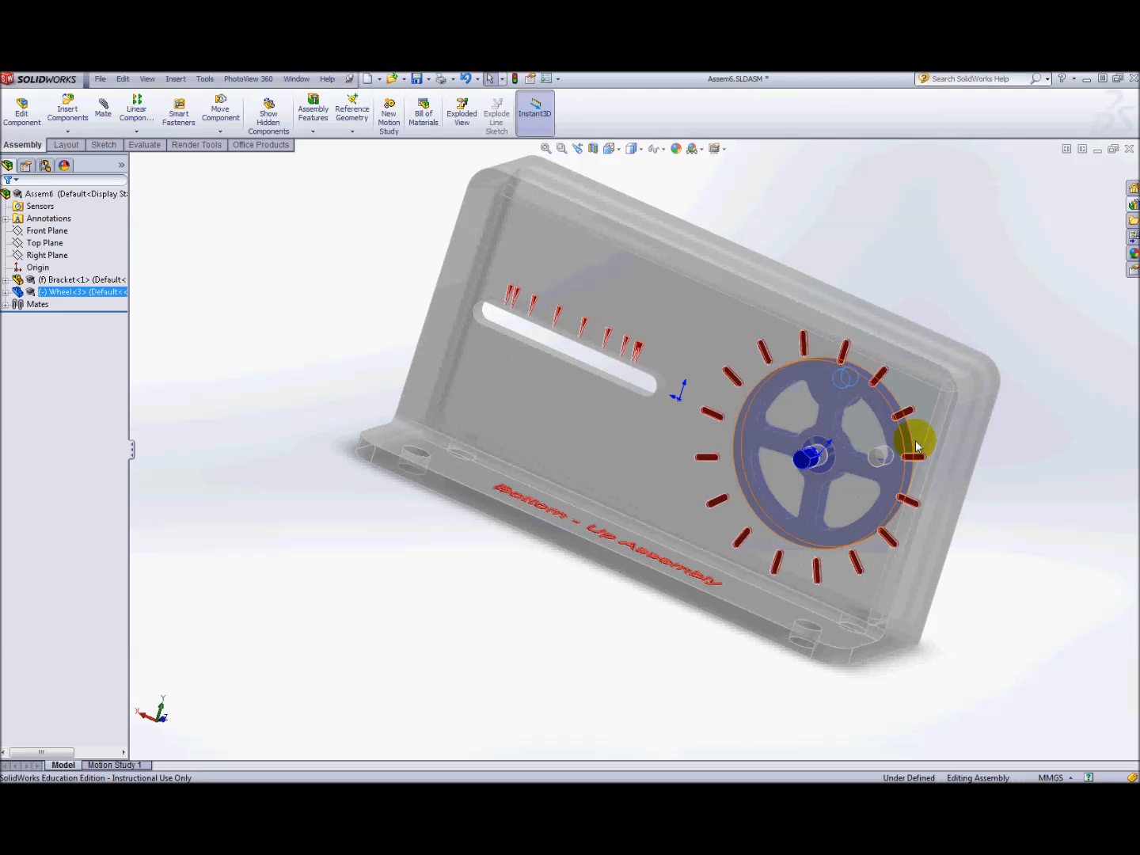
pyautogui.scroll(-3, 809, 467)
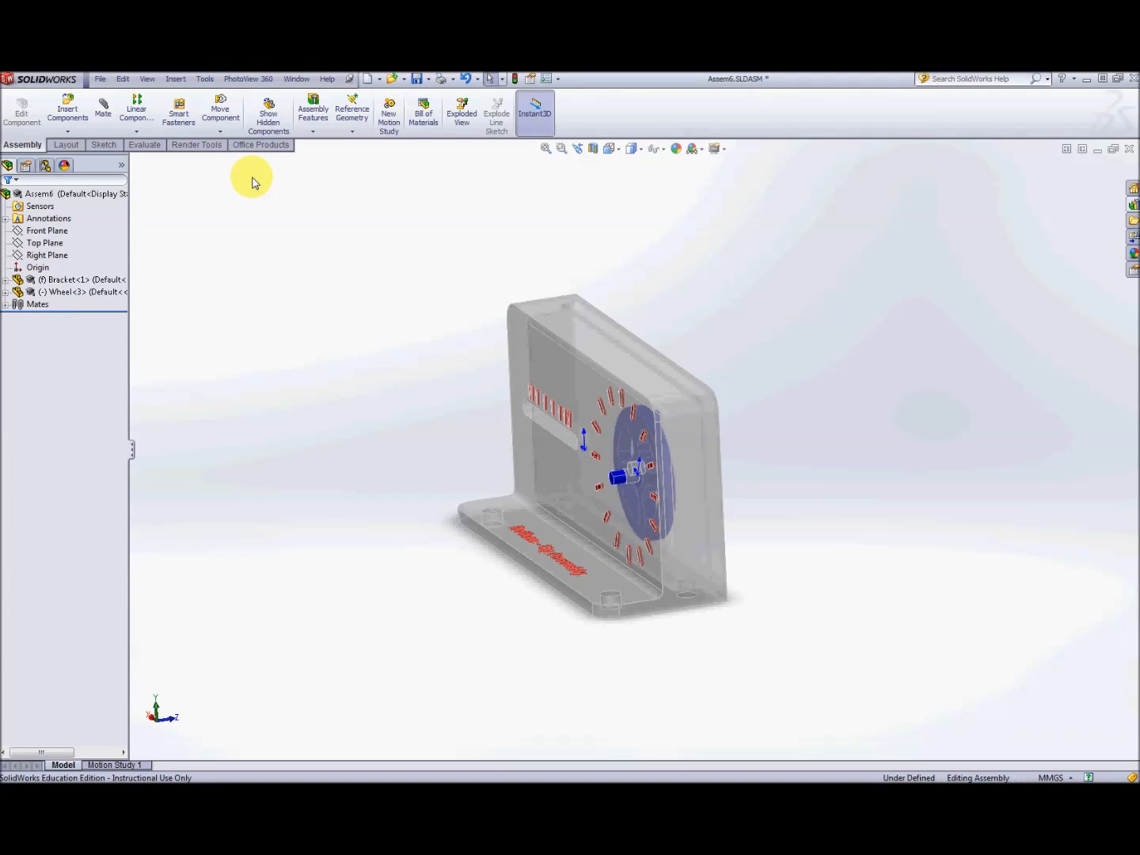
# Insert the existing part Connecting Rod.SLDPRT into the assembly and place it in free space behind the bracket's open side.
pyautogui.click(177, 80)
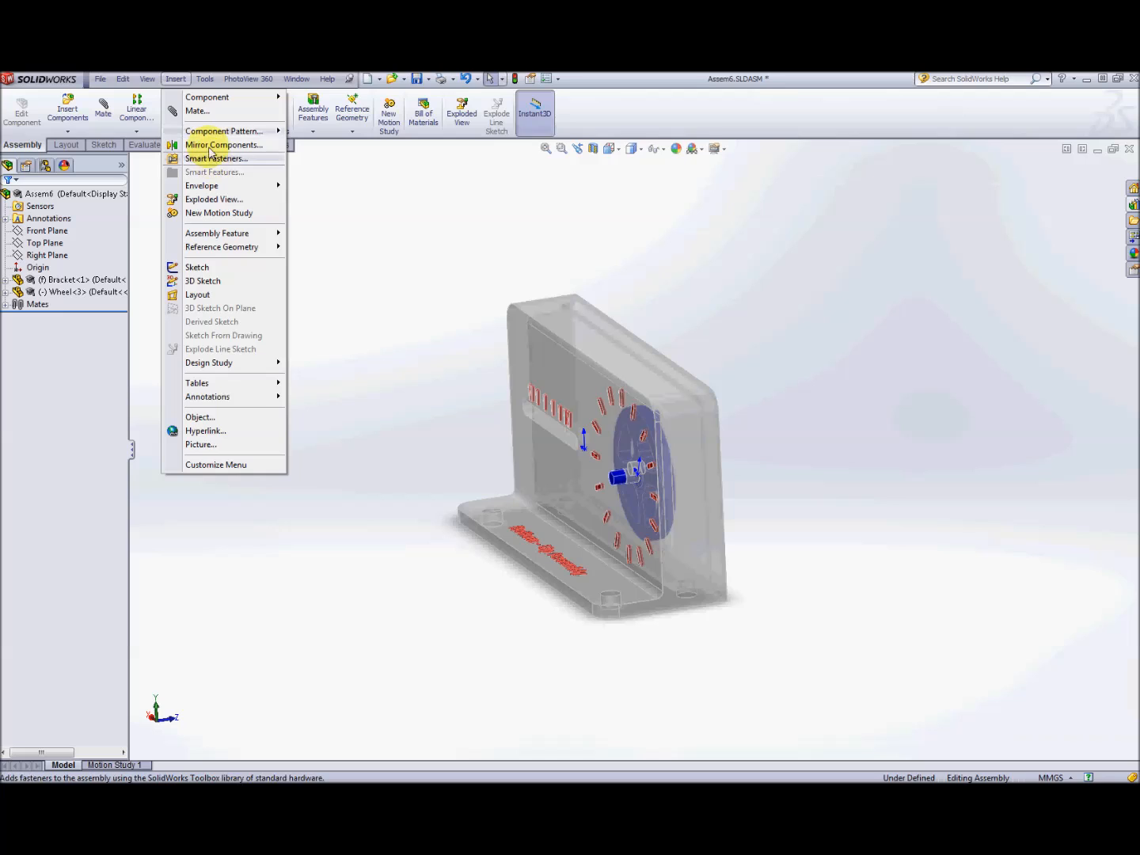
pyautogui.moveTo(190, 97)
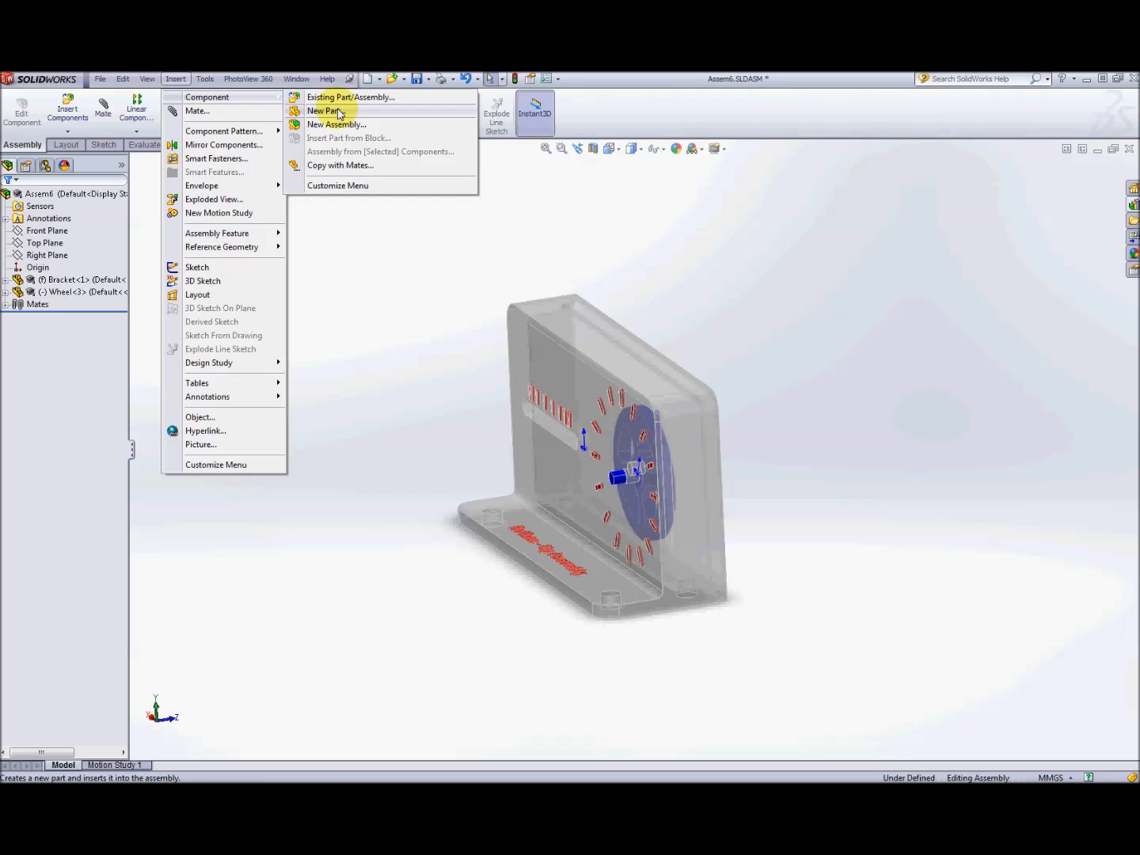
pyautogui.click(348, 97)
pyautogui.click(79, 429)
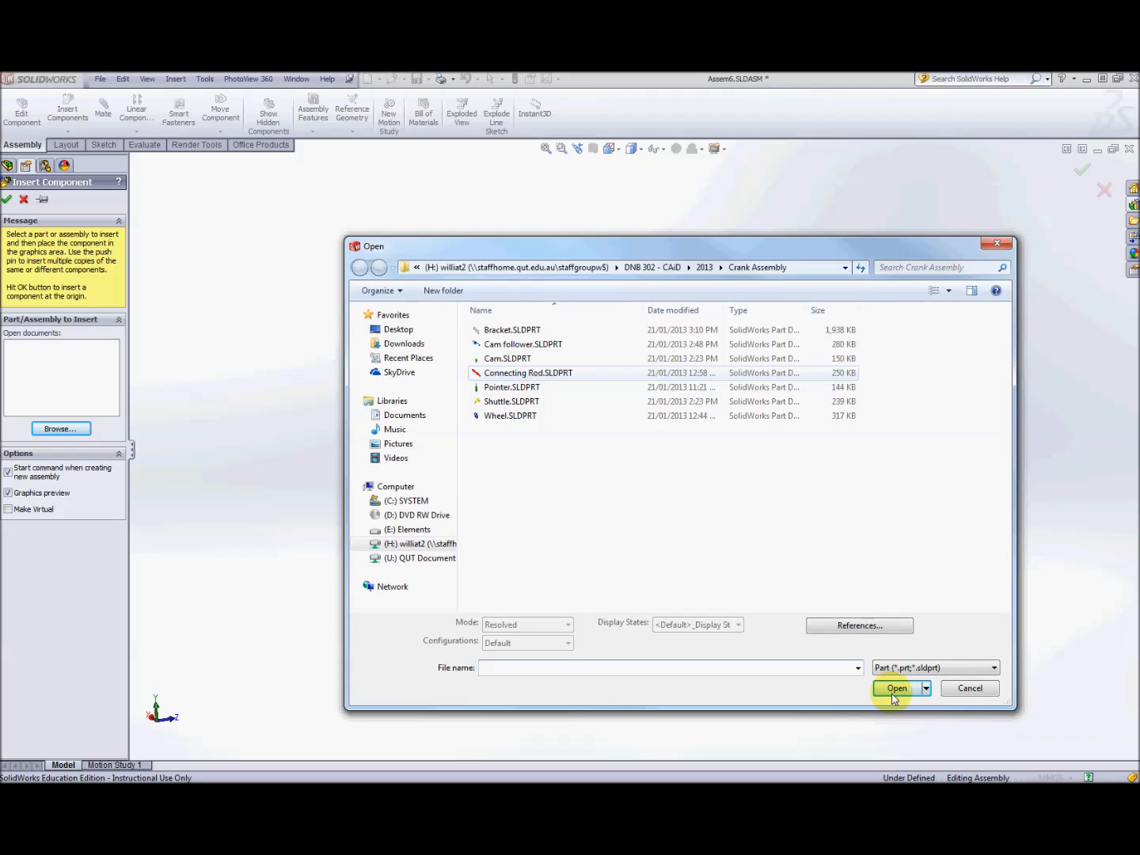
pyautogui.click(530, 373)
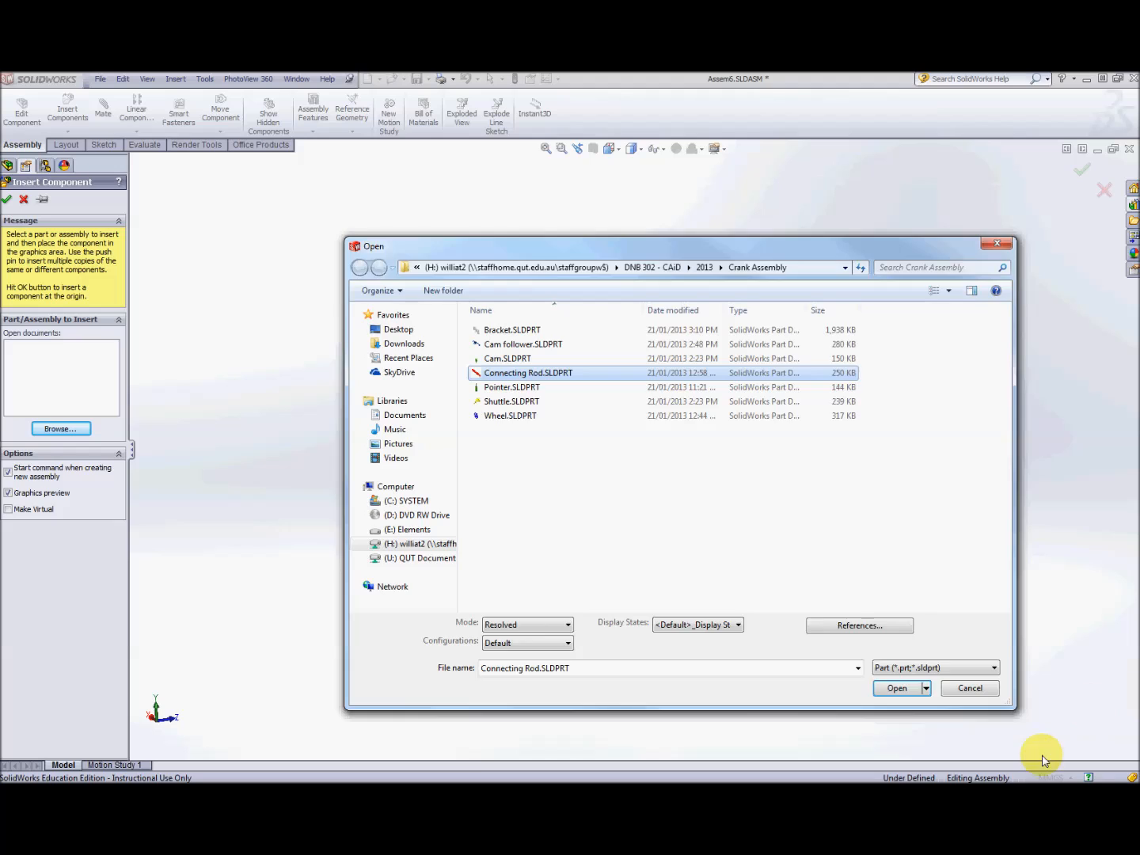
pyautogui.click(897, 687)
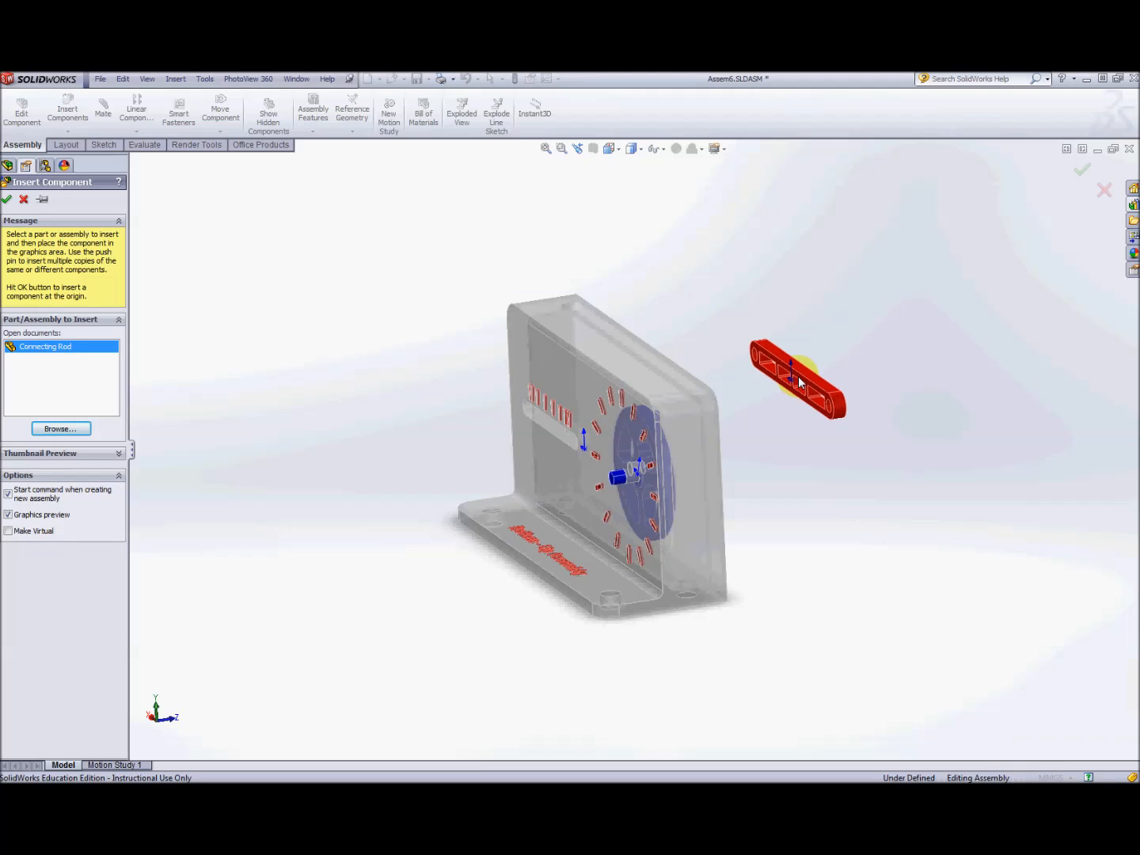
pyautogui.click(797, 378)
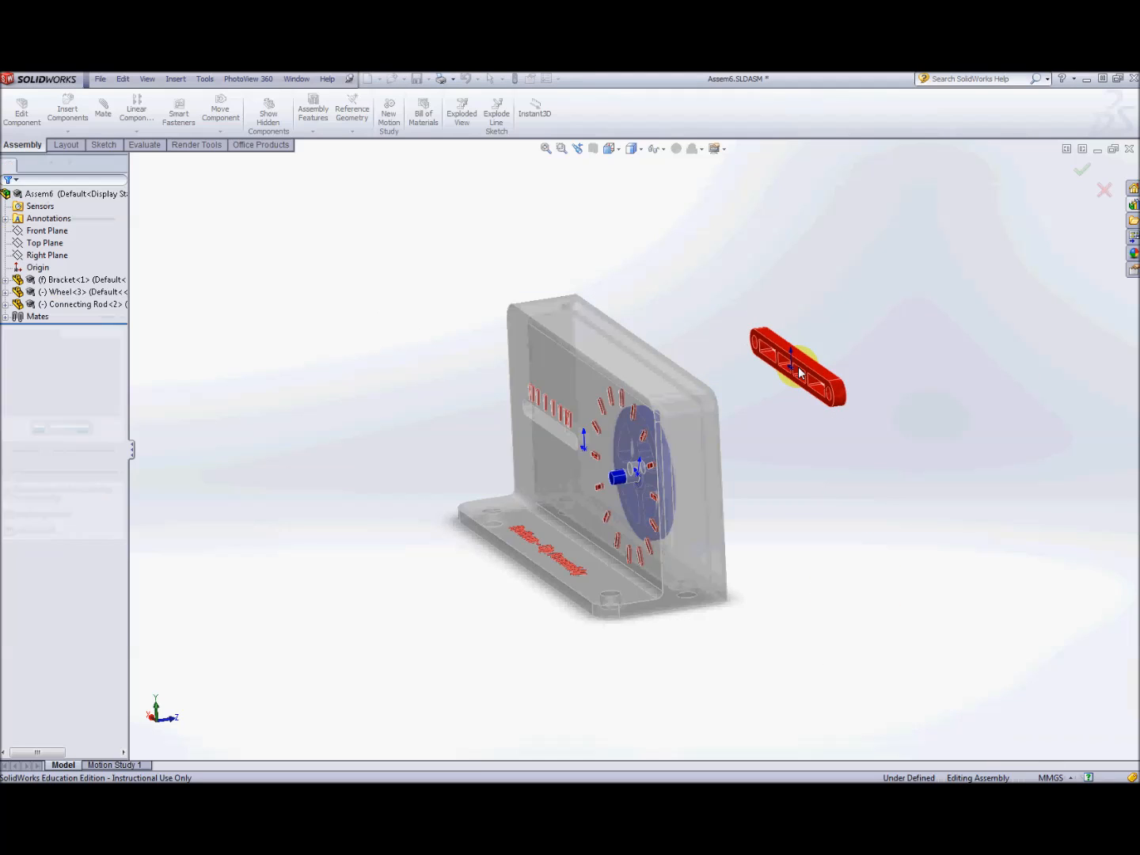
# Mate the connecting rod's flat side face Coincident with the wheel's face that carries the crank pin.
pyautogui.moveTo(906, 455); pyautogui.dragTo(781, 440, button='middle')
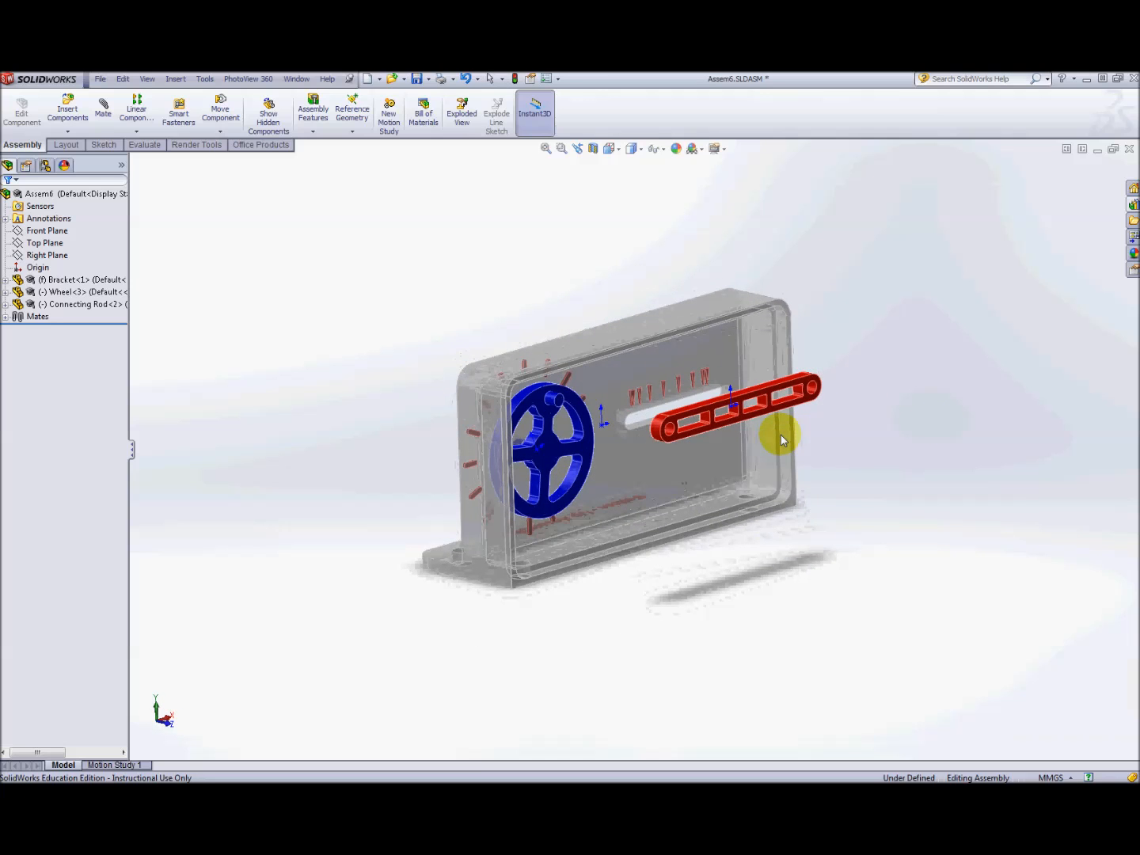
pyautogui.scroll(-2, 582, 408)
pyautogui.click(571, 402)
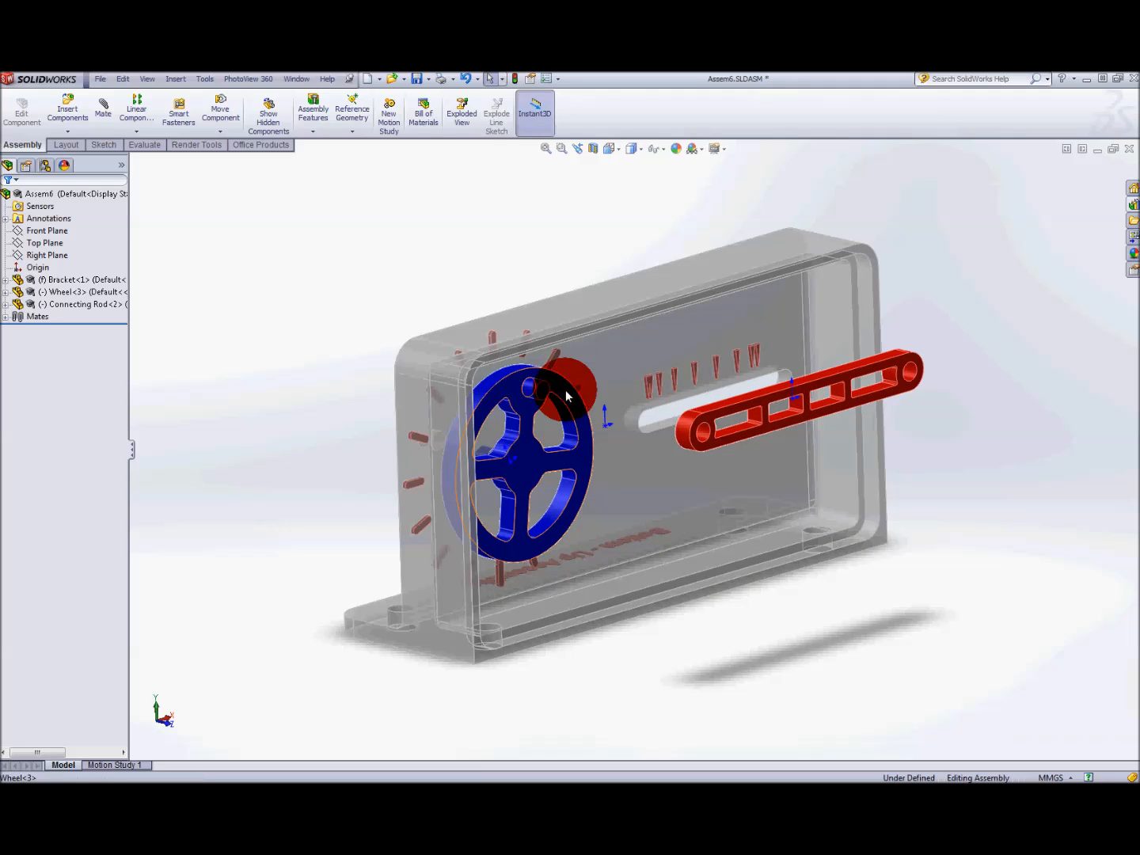
pyautogui.moveTo(674, 405); pyautogui.dragTo(912, 466, button='middle')
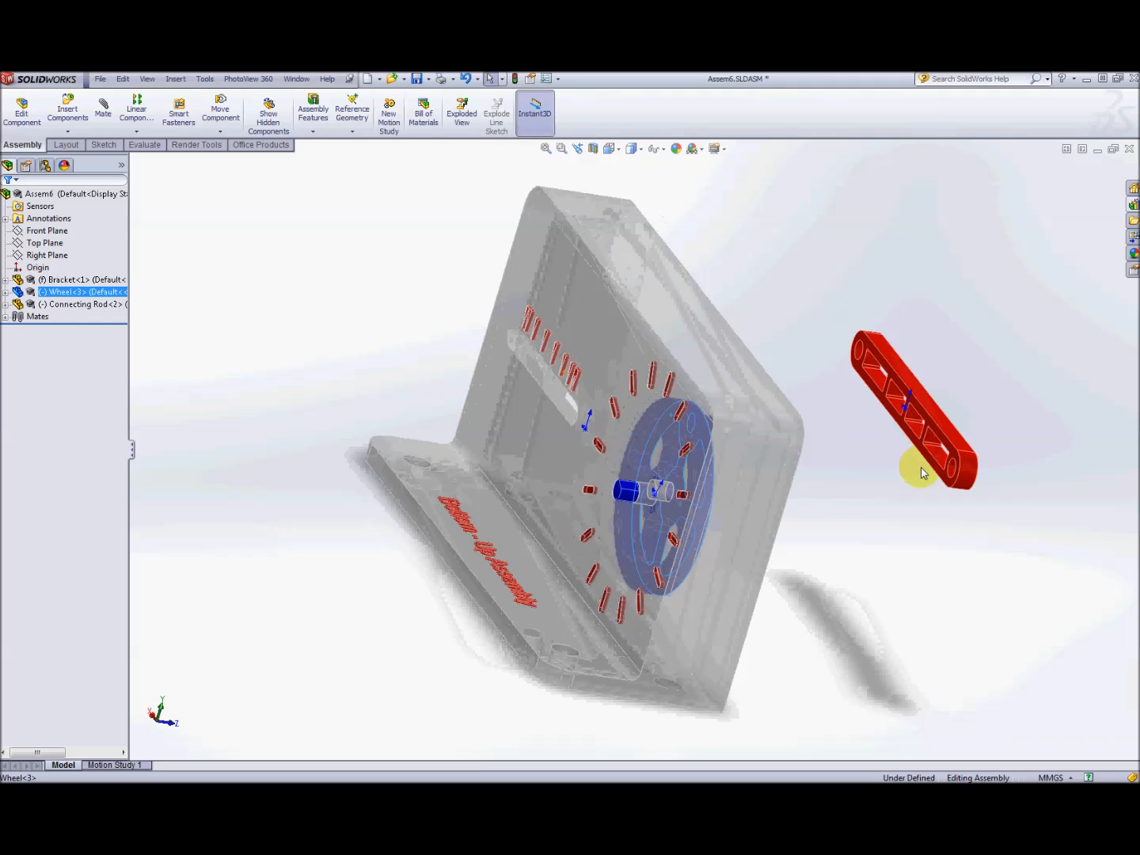
pyautogui.keyDown('ctrl'); pyautogui.click(943, 476); pyautogui.keyUp('ctrl')
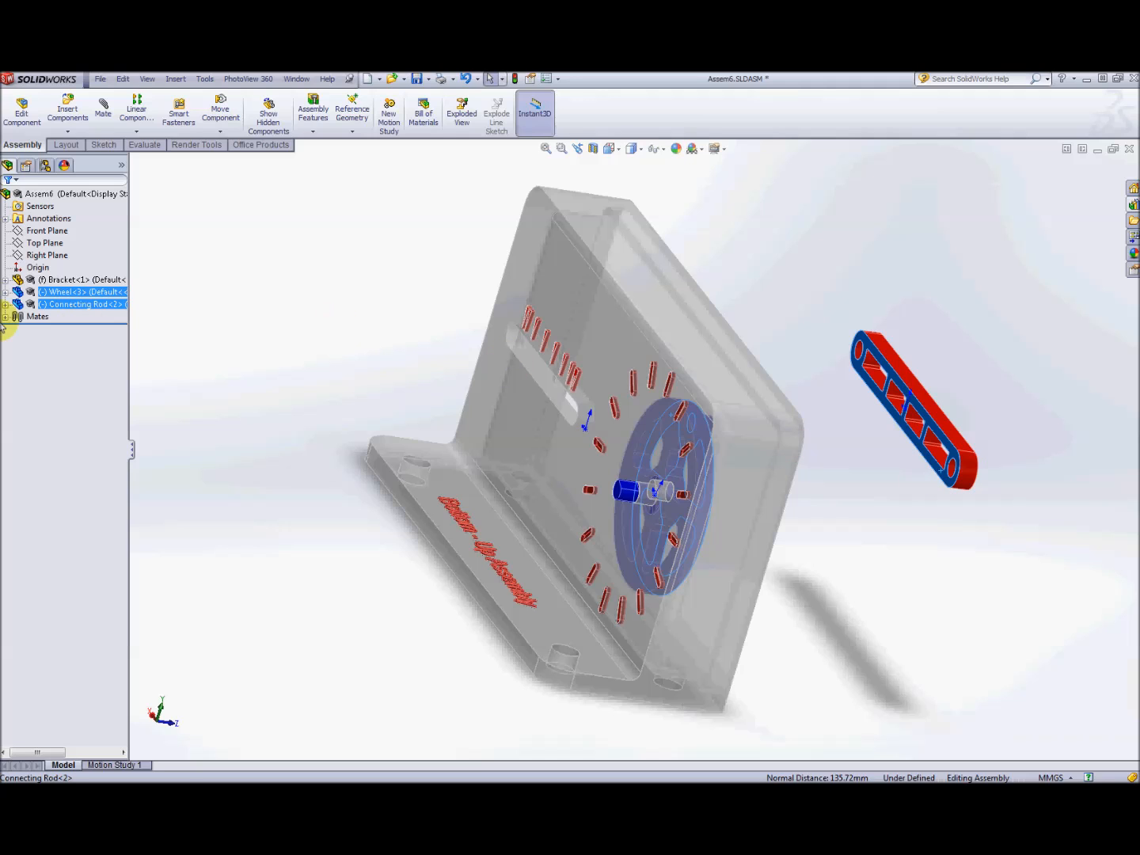
pyautogui.click(104, 114)
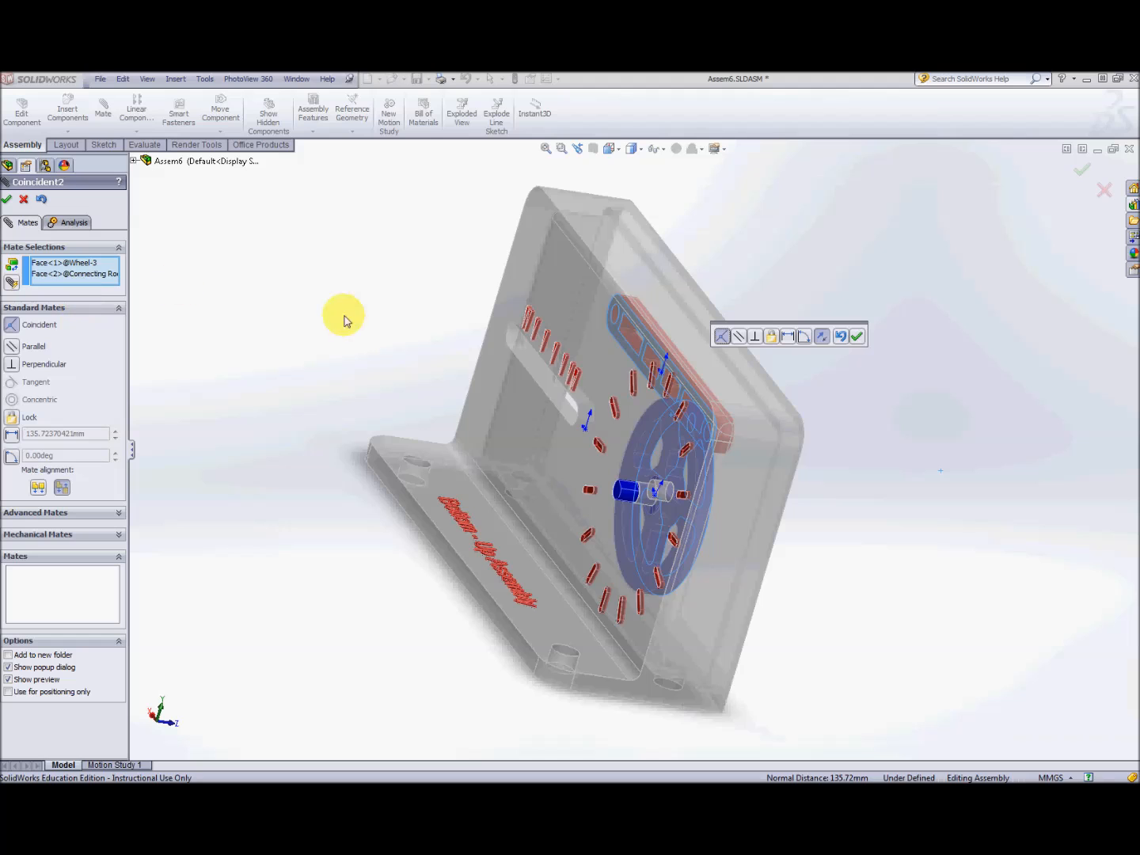
pyautogui.moveTo(821, 396); pyautogui.dragTo(249, 315, button='middle')
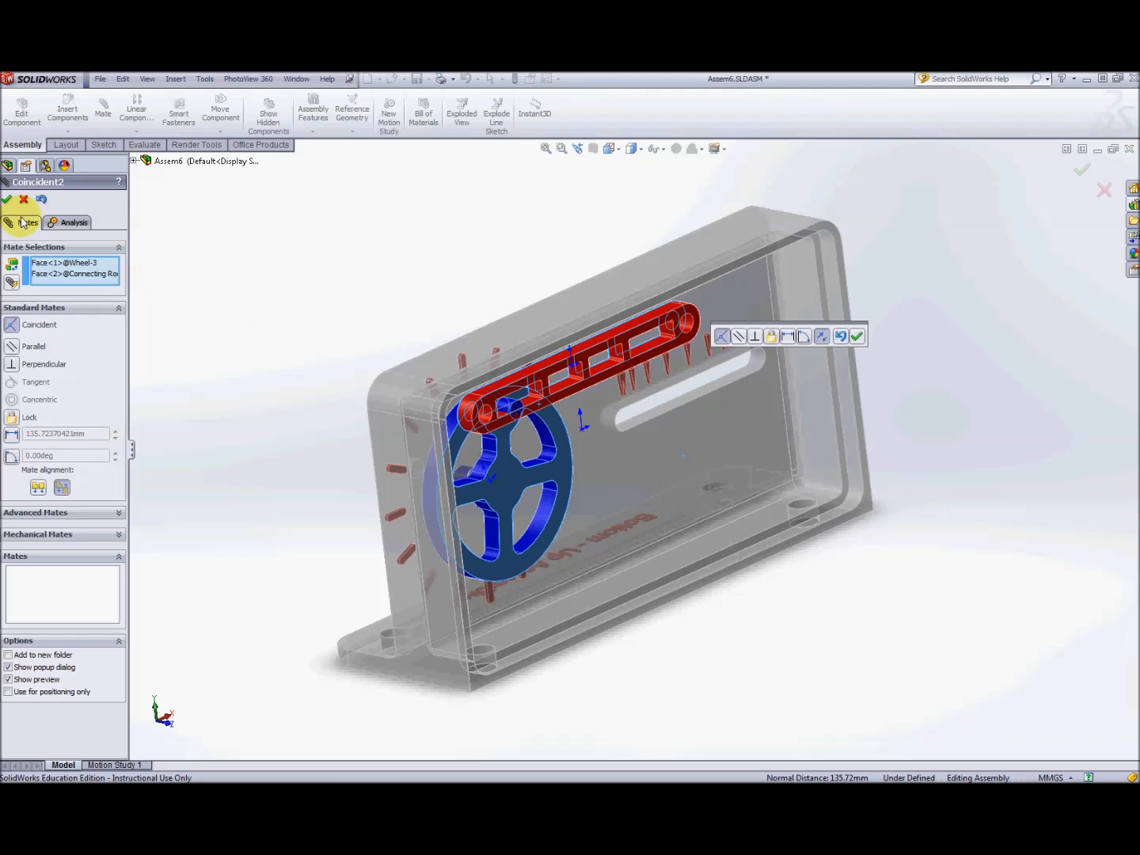
pyautogui.click(6, 200)
# Mate the connecting rod's end hole Concentric with the wheel's crank pin, finish mating, and swing the rod to test the linkage.
pyautogui.scroll(-5, 493, 428)
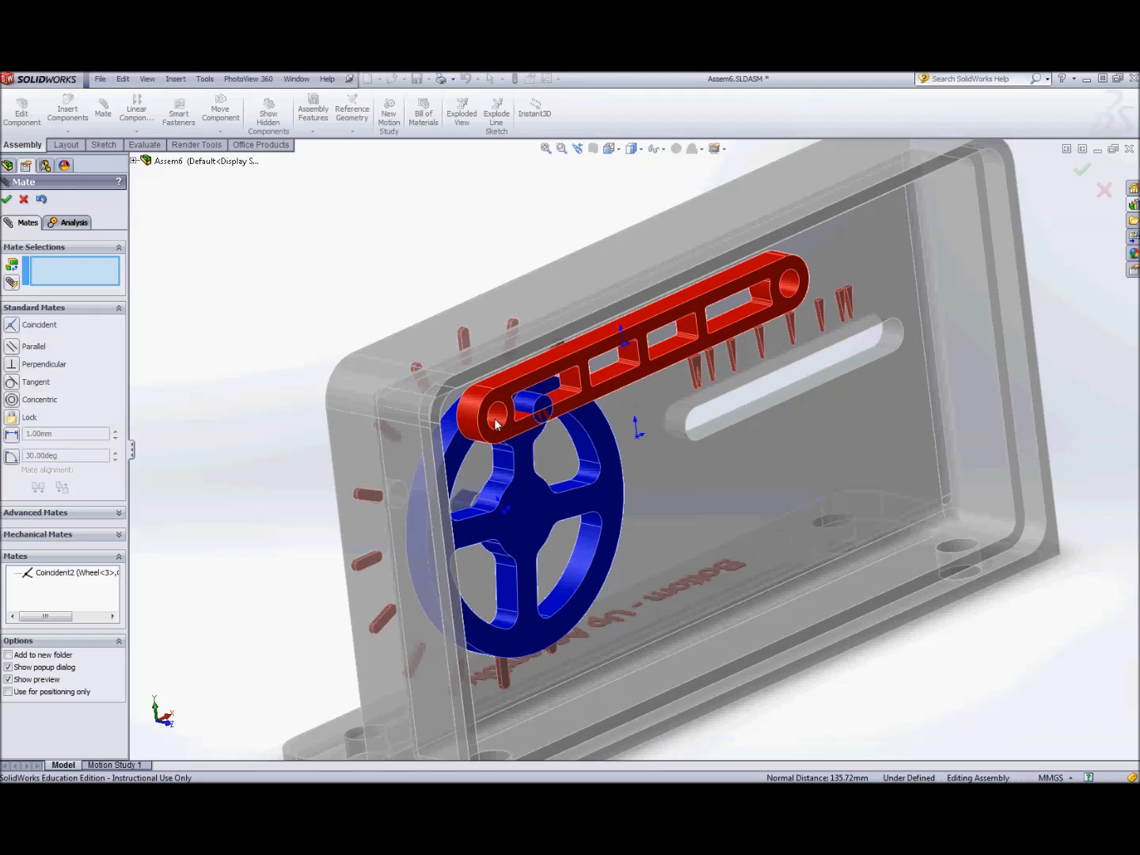
pyautogui.click(498, 425)
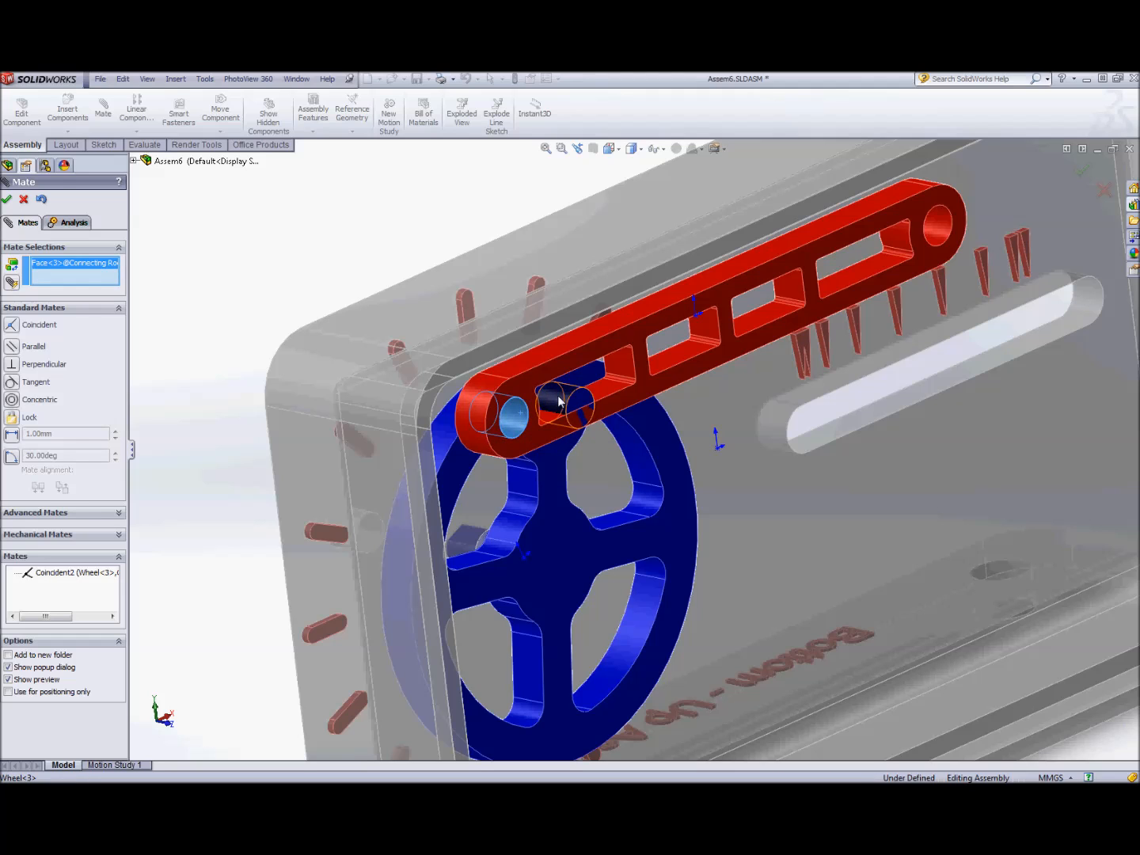
pyautogui.click(558, 401)
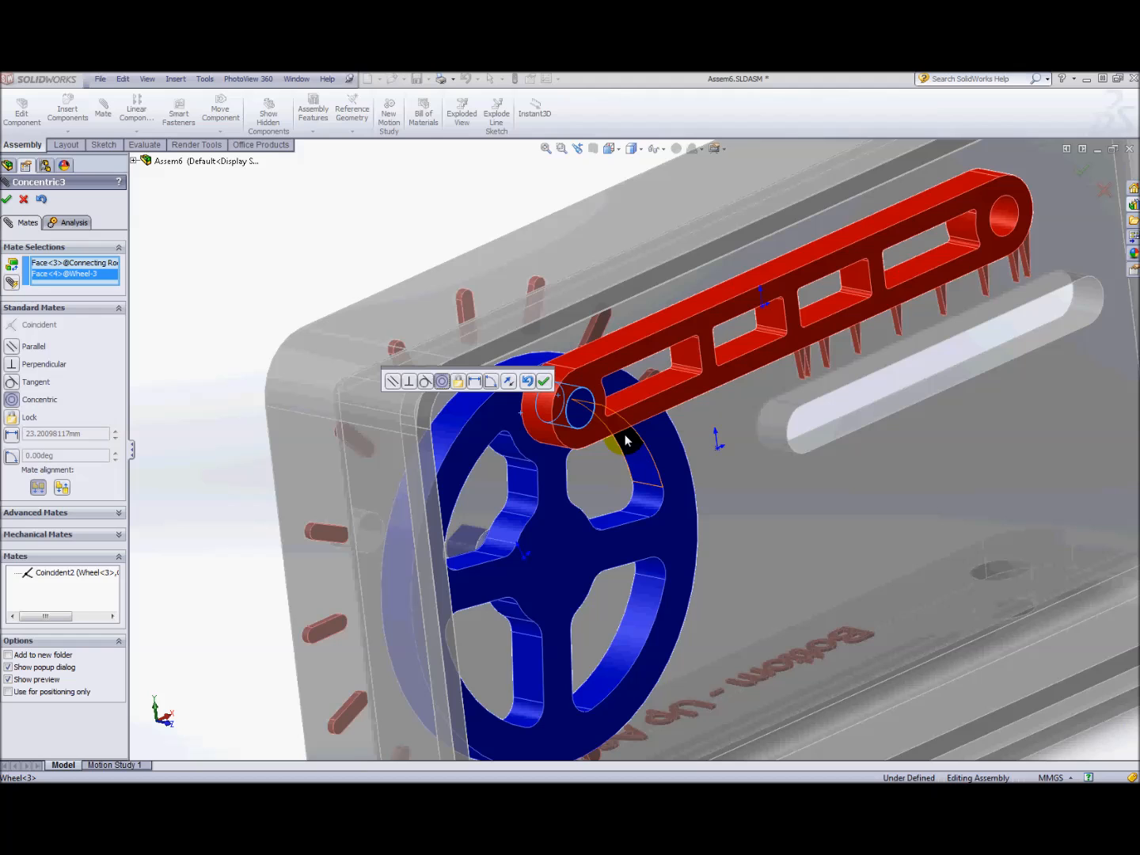
pyautogui.click(9, 201)
pyautogui.scroll(5, 702, 437)
pyautogui.moveTo(782, 457); pyautogui.dragTo(673, 427, button='middle')
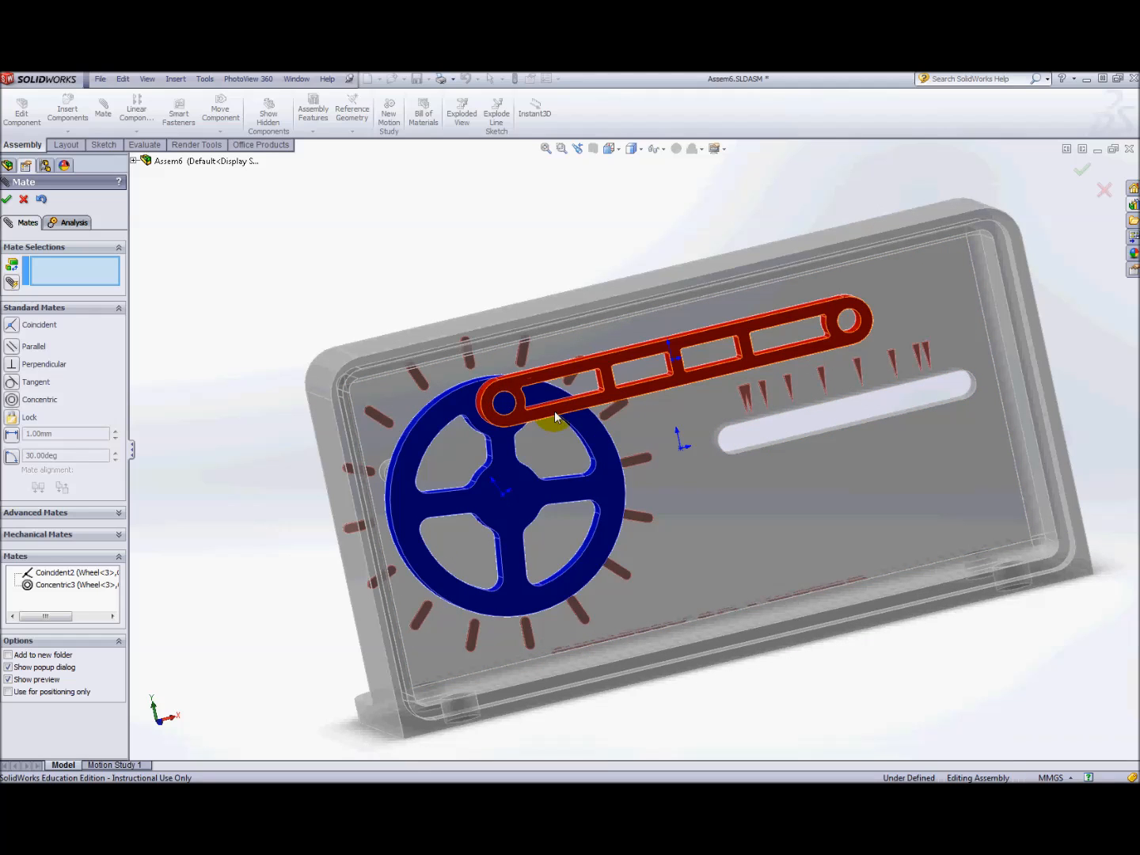
pyautogui.click(7, 198)
pyautogui.click(564, 413)
pyautogui.moveTo(563, 414); pyautogui.dragTo(738, 552)
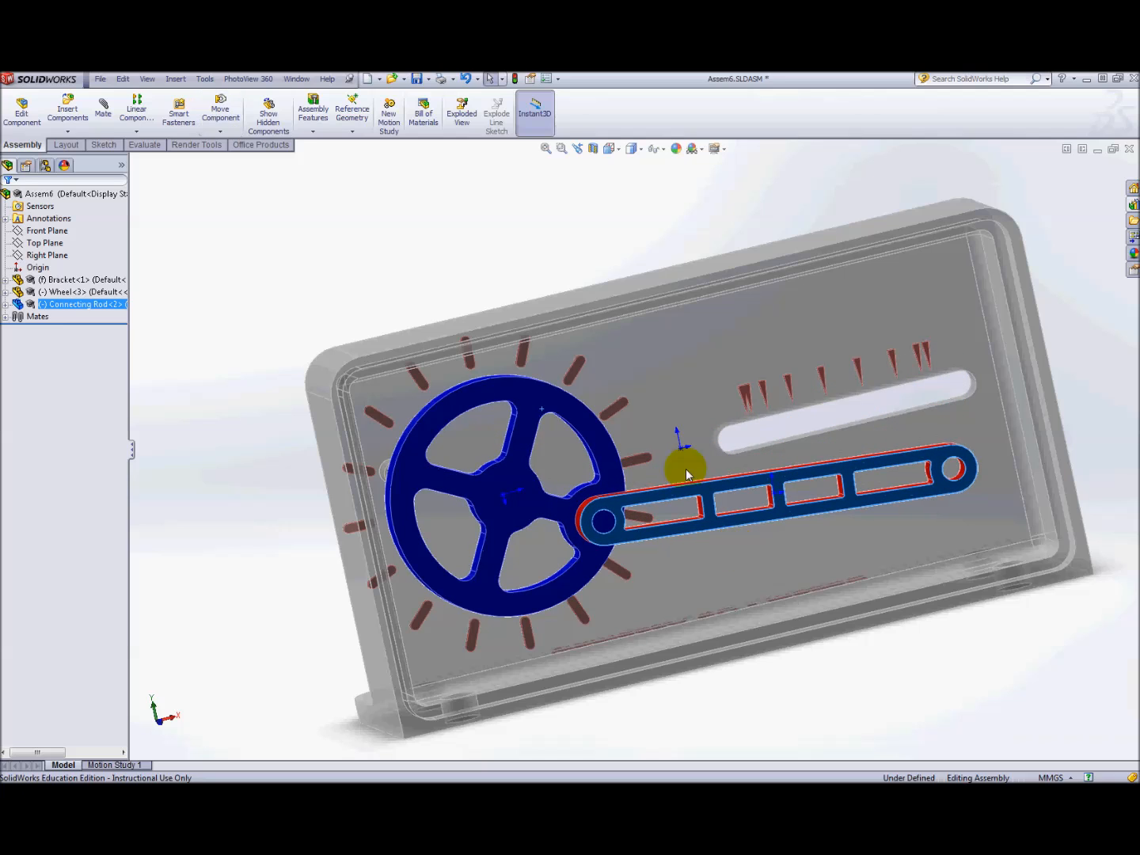
# Insert the existing part Shuttle.SLDPRT into the assembly and place it in free space above the bracket.
pyautogui.click(176, 80)
pyautogui.moveTo(212, 97)
pyautogui.click(332, 98)
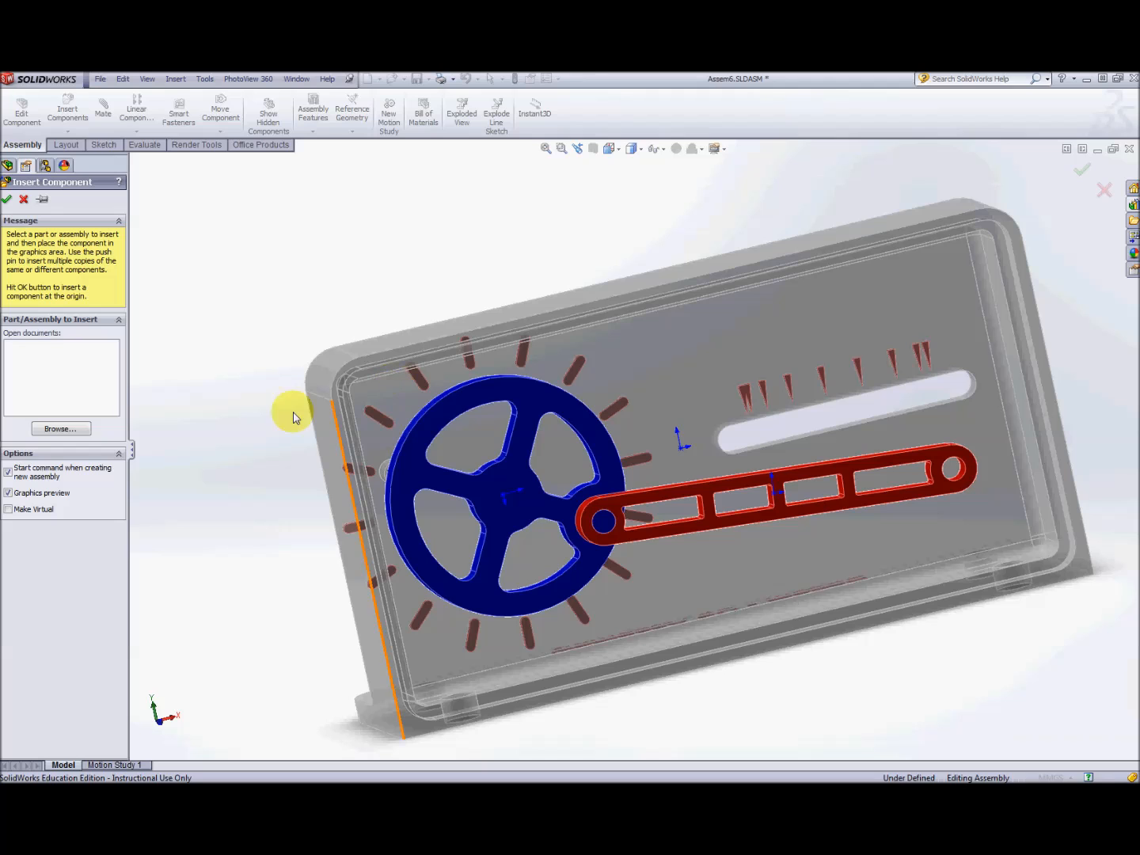
pyautogui.click(61, 429)
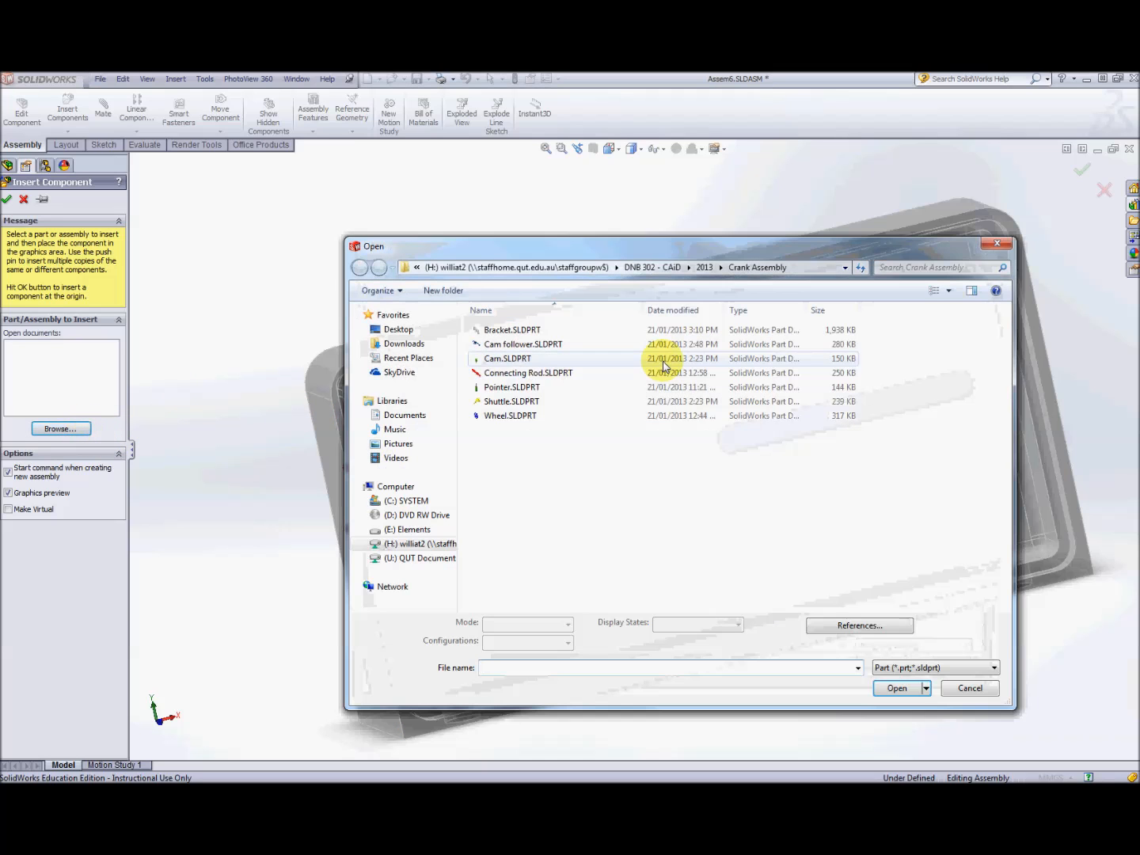
pyautogui.click(512, 403)
pyautogui.click(897, 688)
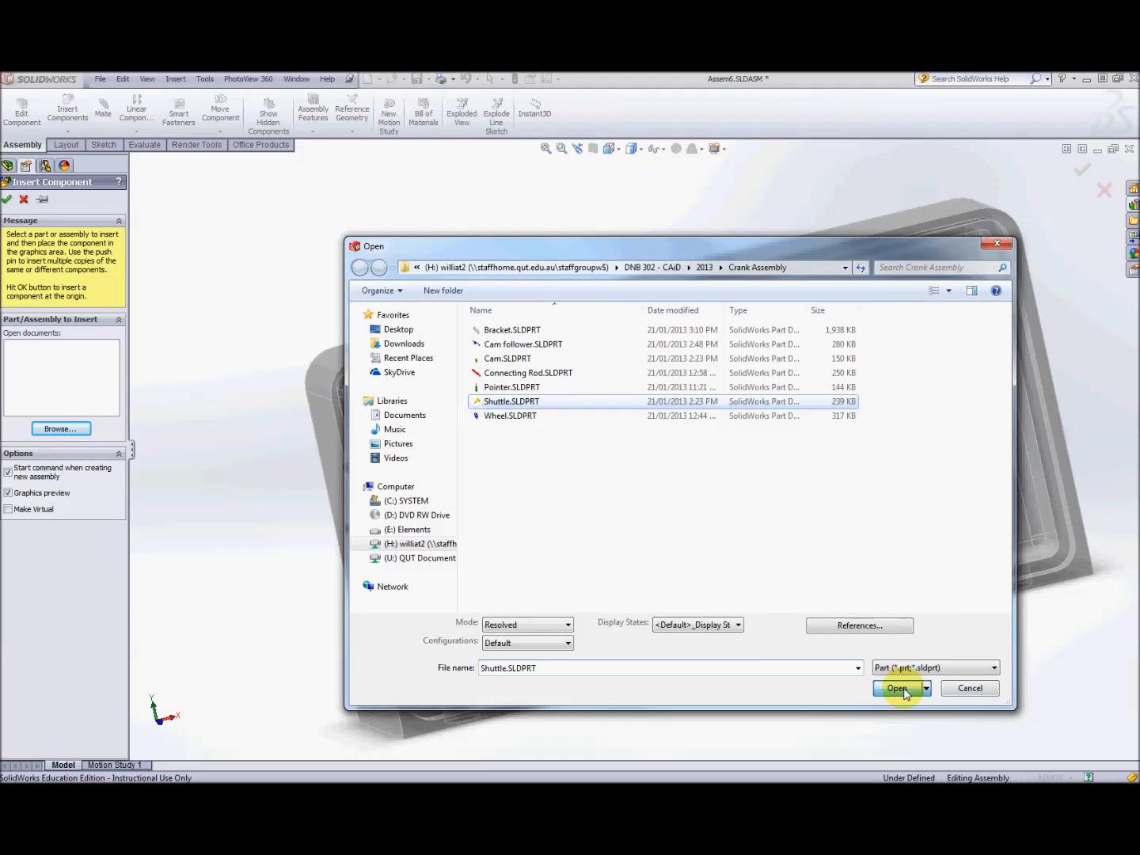
pyautogui.moveTo(669, 230); pyautogui.dragTo(730, 269, button='middle')
pyautogui.click(680, 268)
# Start a Coincident mate between the shuttle's flat shoulder face around the raised oblong boss and the bracket's large inner wall face.
pyautogui.scroll(-3, 650, 243)
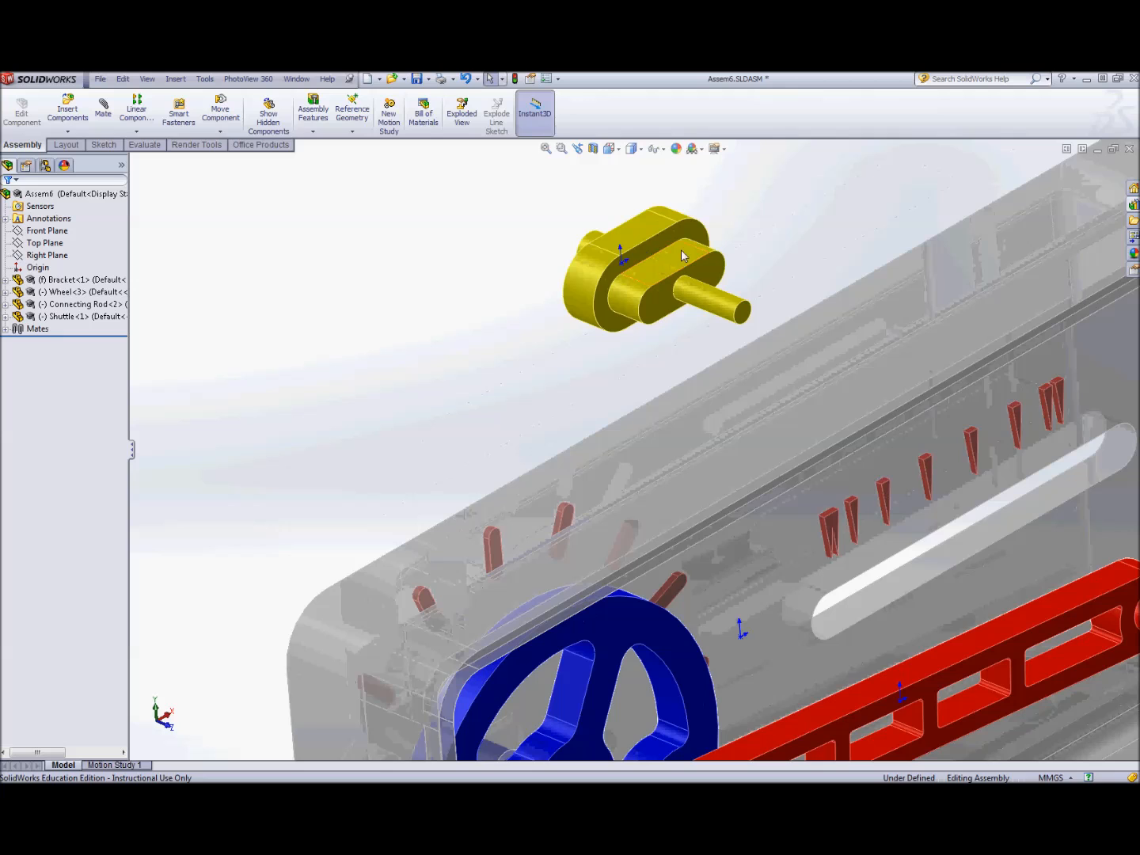
pyautogui.scroll(2, 701, 287)
pyautogui.scroll(-3, 681, 340)
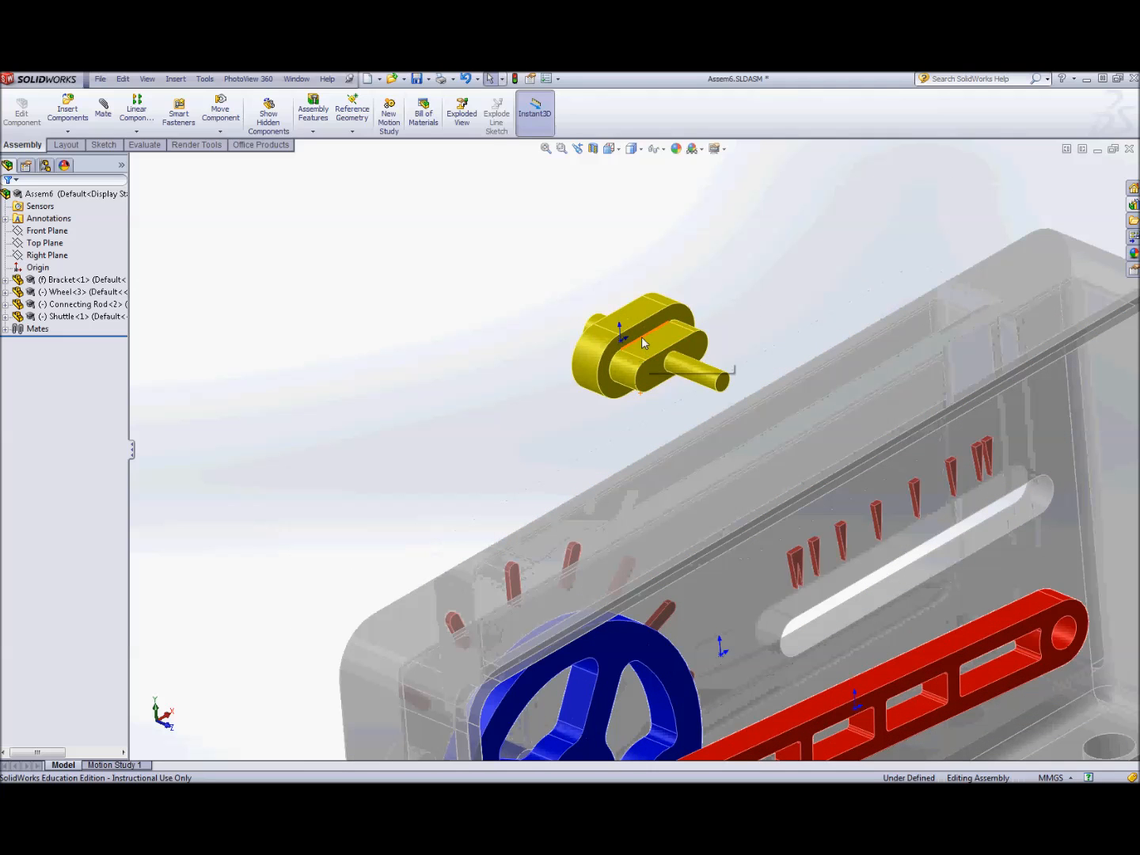
pyautogui.moveTo(717, 353); pyautogui.dragTo(811, 321, button='middle')
pyautogui.scroll(3, 677, 338)
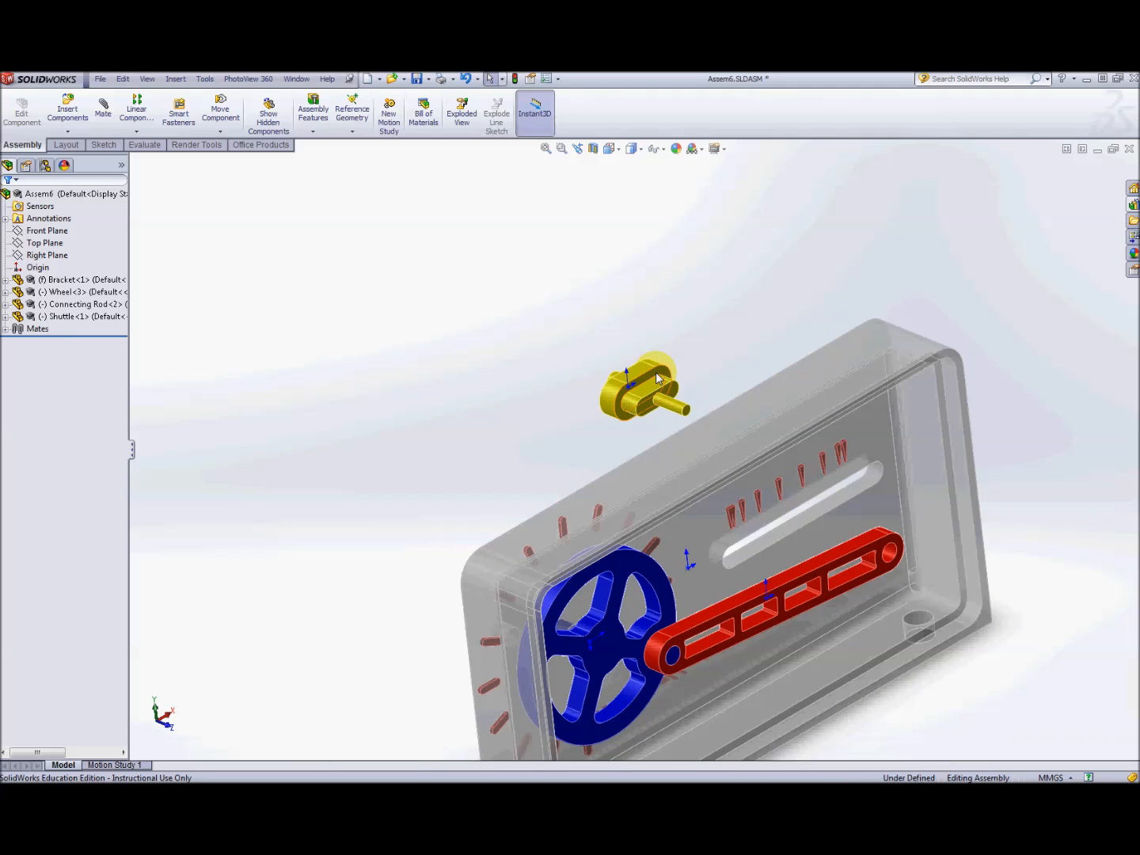
pyautogui.click(665, 377)
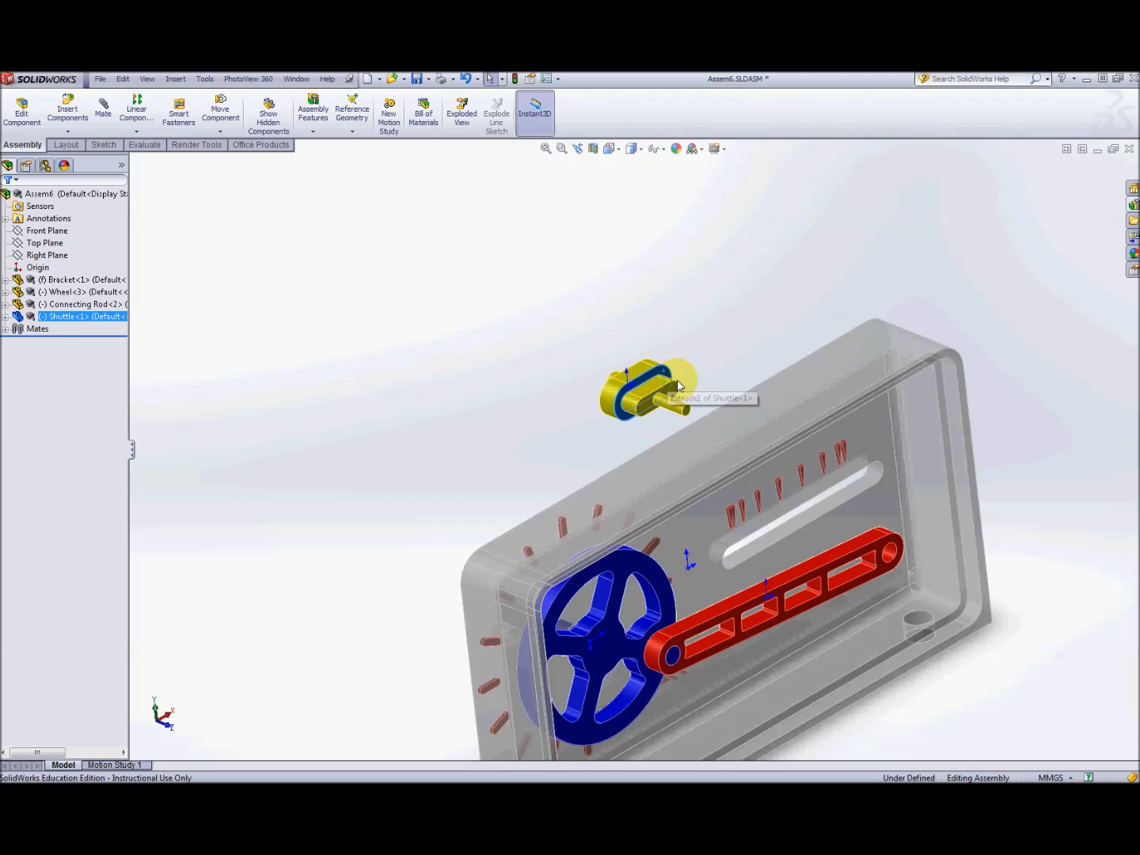
pyautogui.scroll(-2, 903, 427)
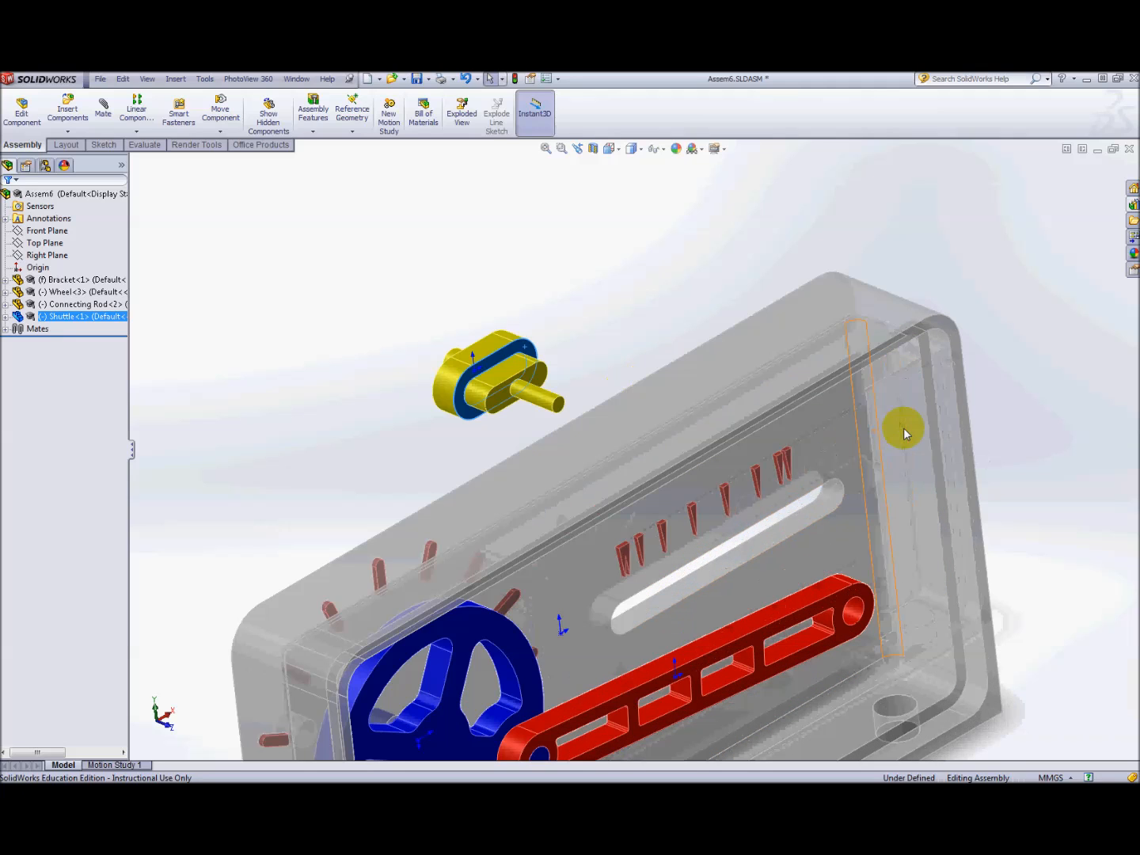
pyautogui.keyDown('ctrl'); pyautogui.click(850, 432); pyautogui.keyUp('ctrl')
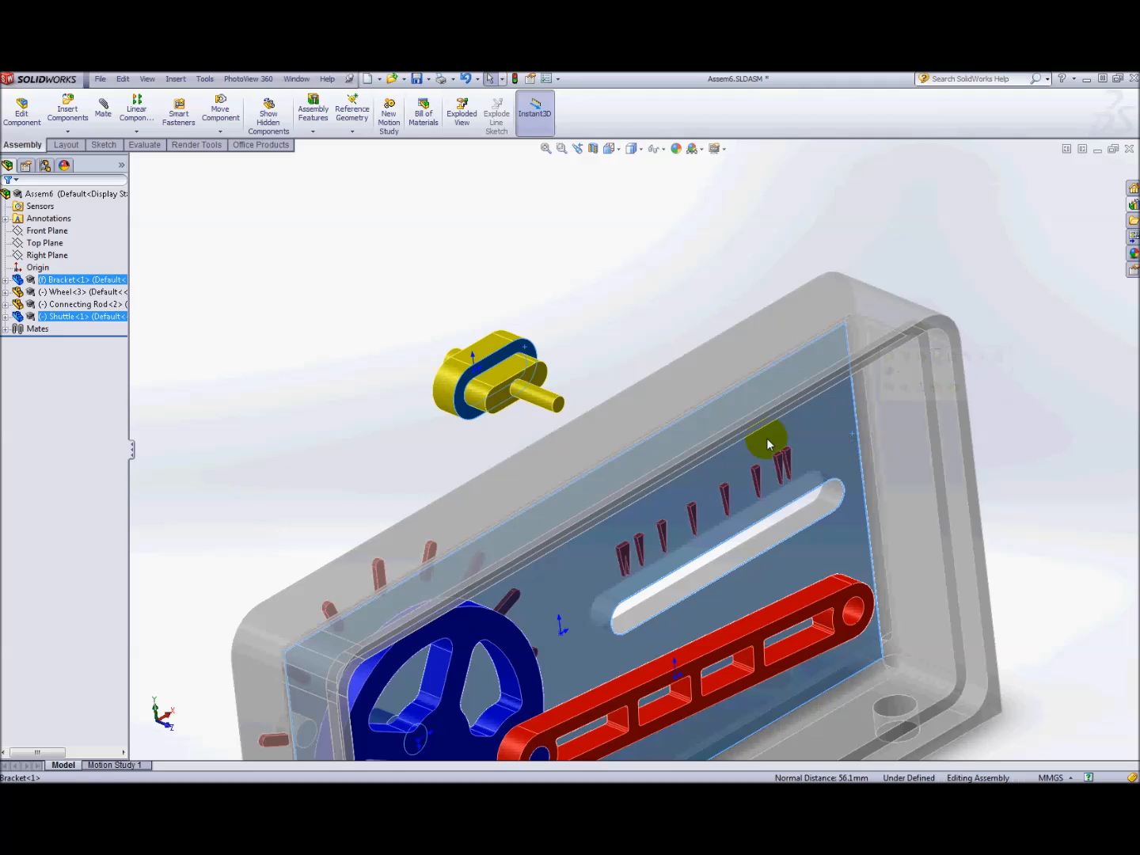
pyautogui.click(105, 110)
# Flip the mate alignment so the shuttle's long pin points out through the back of the bracket, and accept the mate.
pyautogui.moveTo(774, 541); pyautogui.dragTo(675, 474, button='middle')
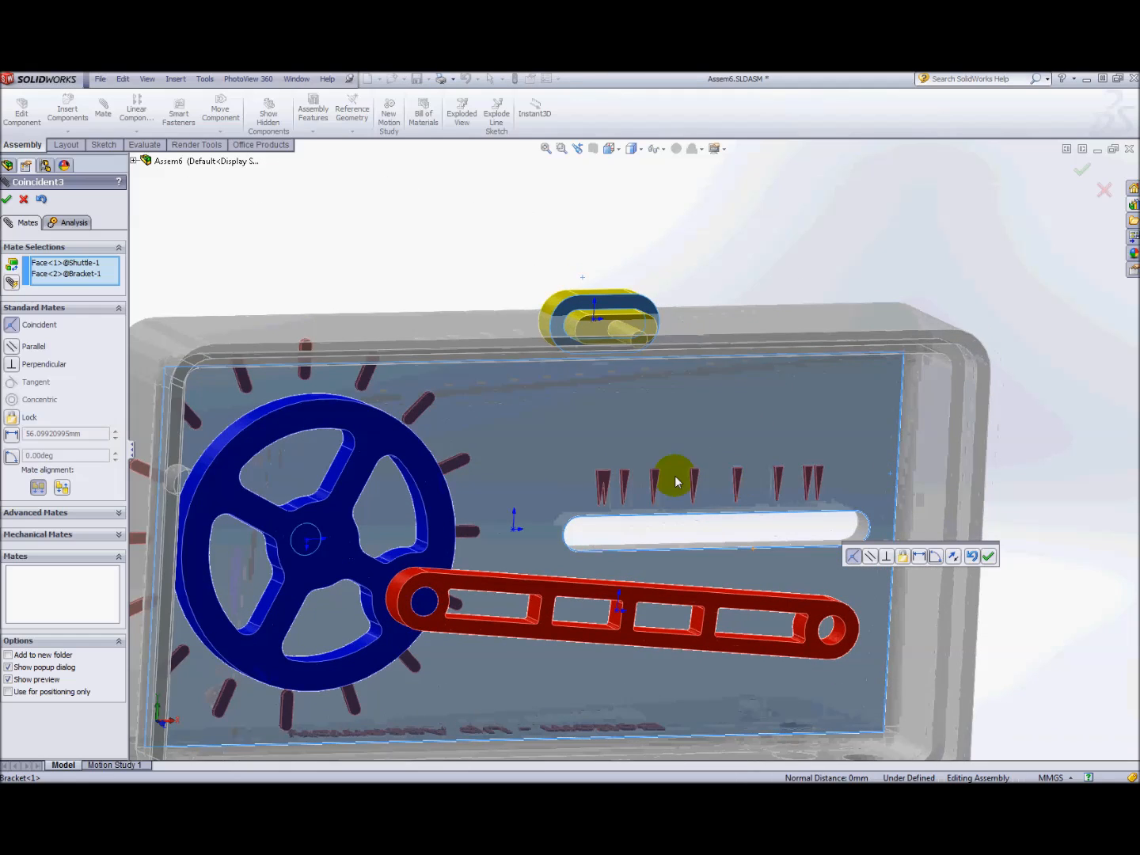
pyautogui.scroll(3, 634, 467)
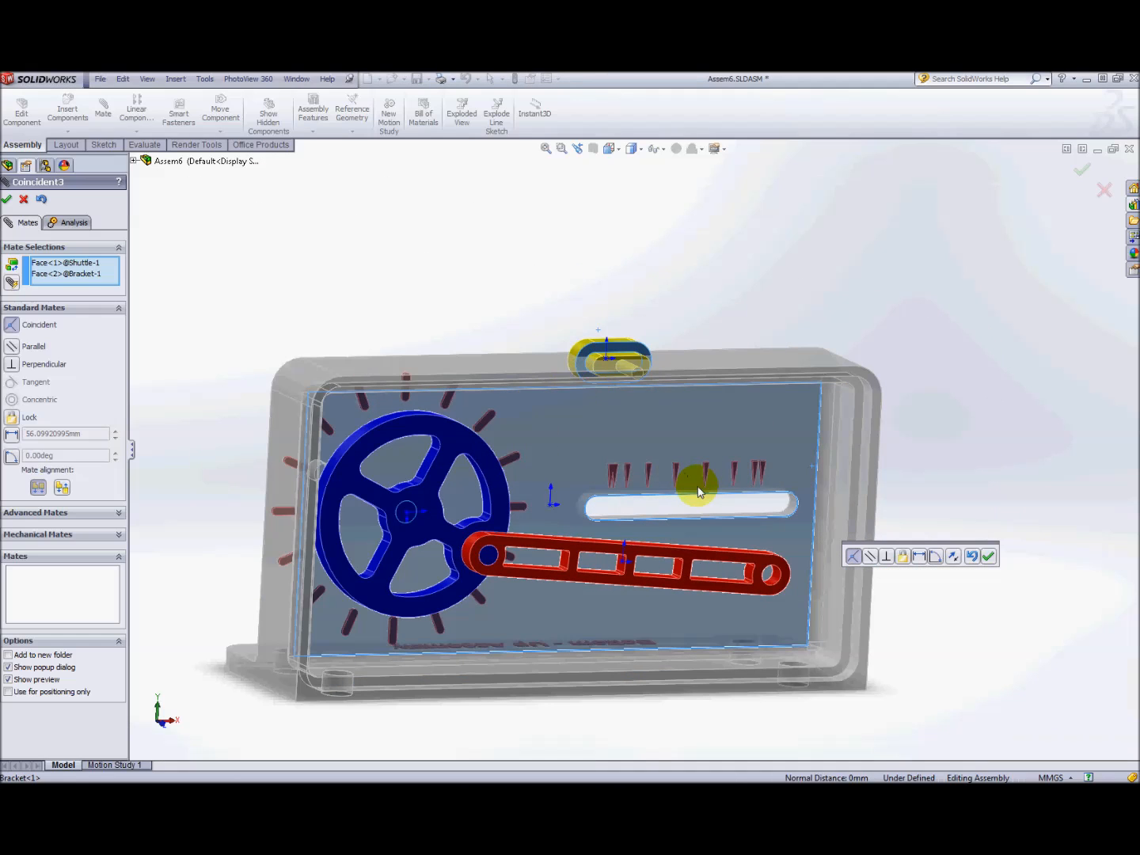
pyautogui.scroll(2, 699, 493)
pyautogui.moveTo(577, 375); pyautogui.dragTo(613, 412, button='middle')
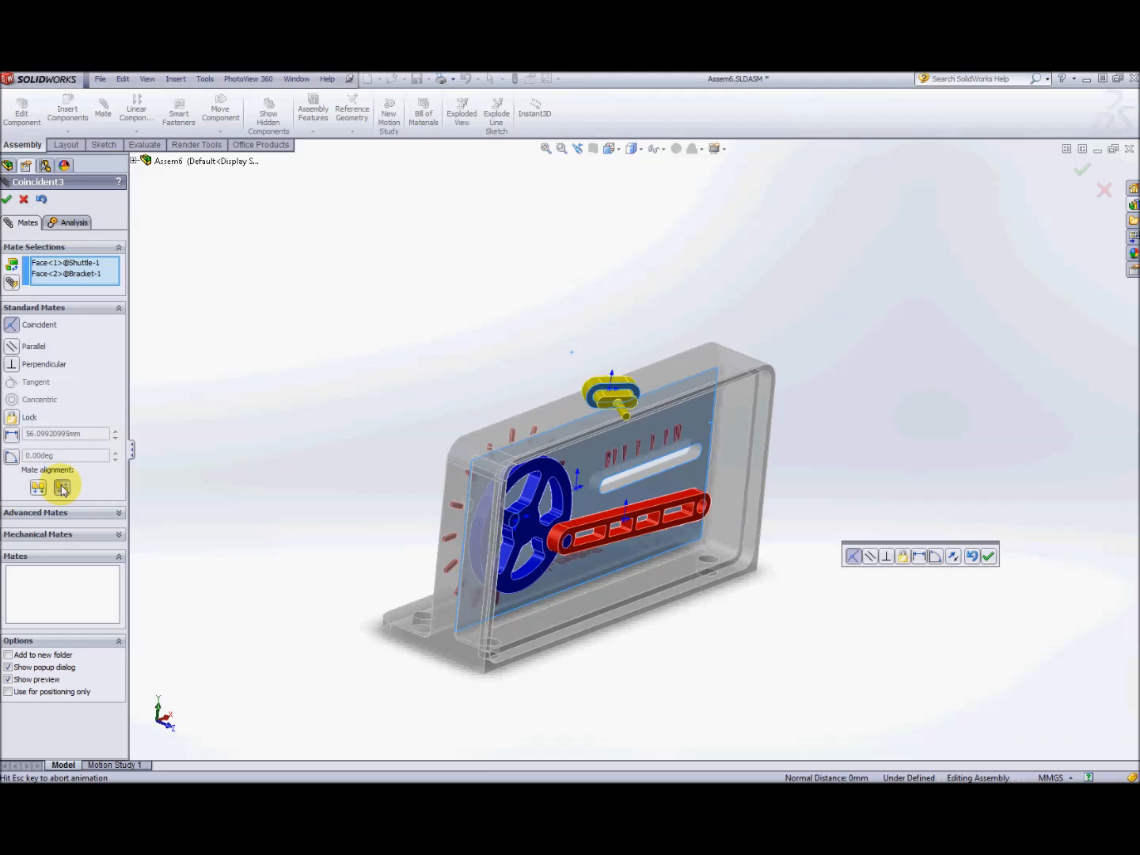
pyautogui.moveTo(445, 439); pyautogui.dragTo(501, 472, button='middle')
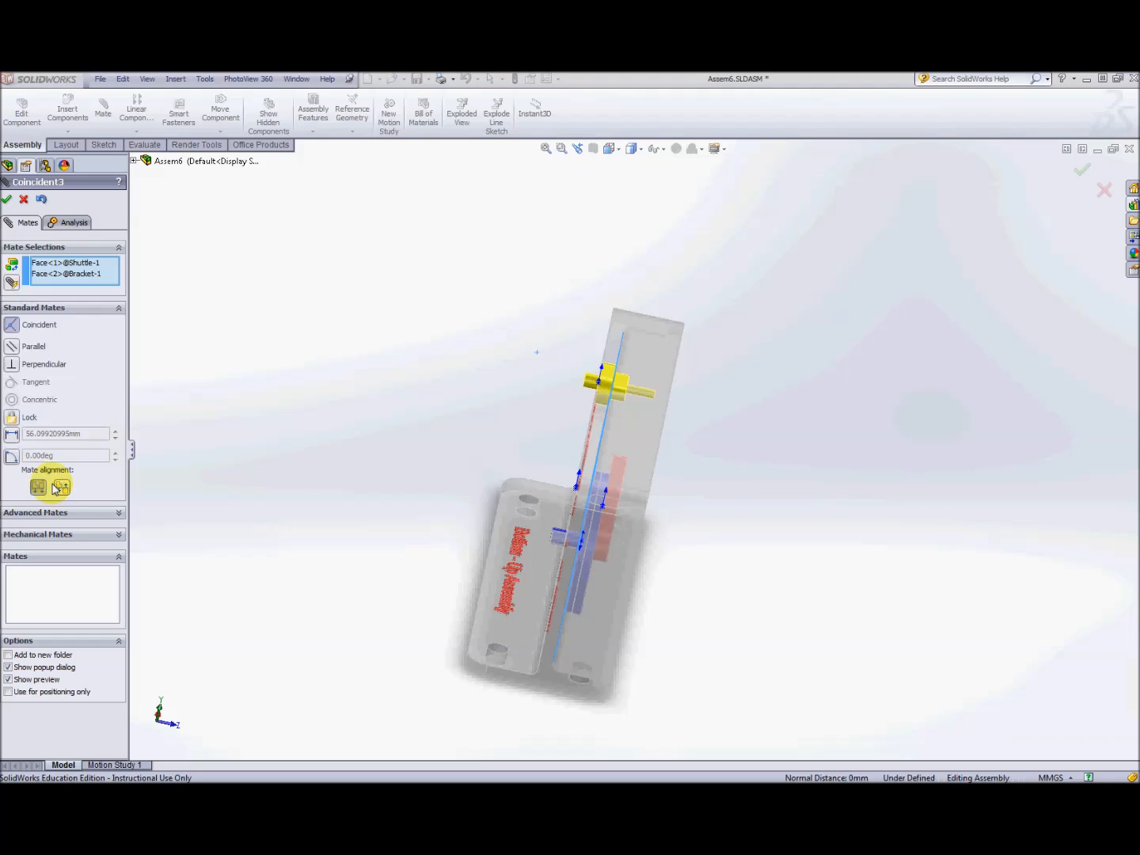
pyautogui.click(60, 487)
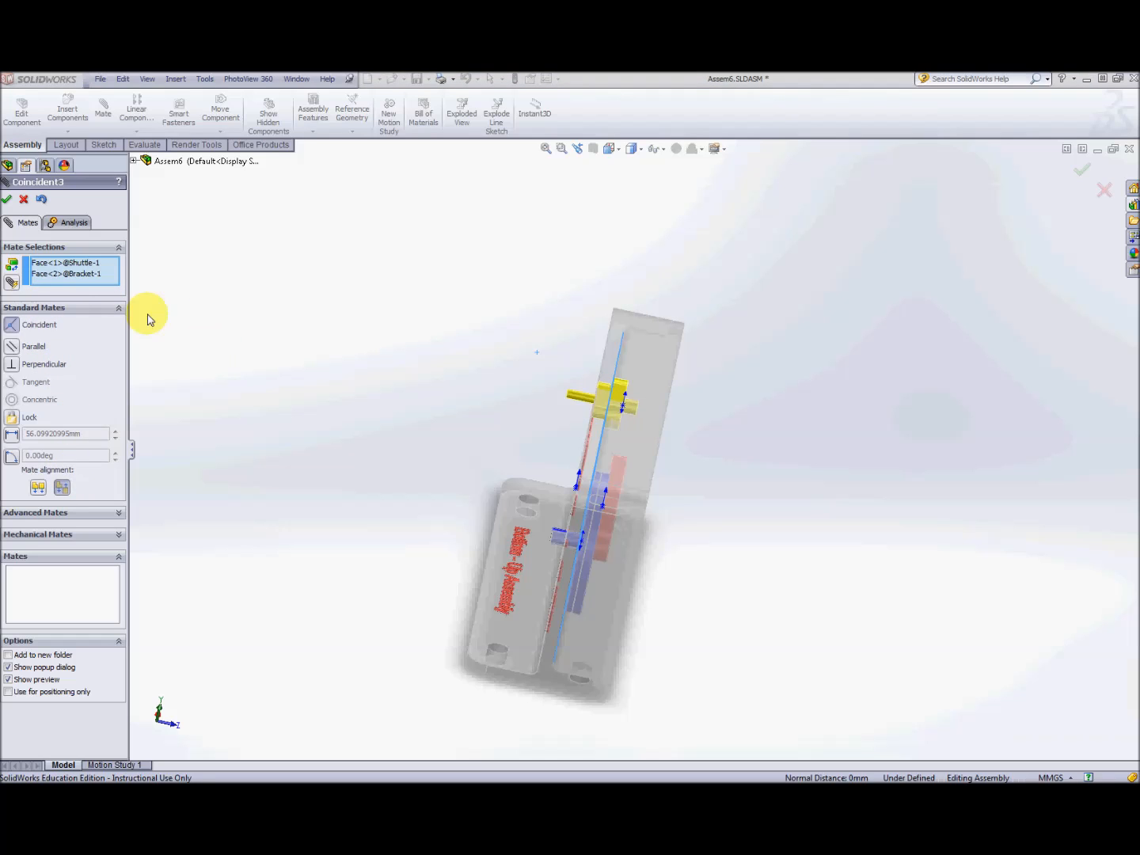
pyautogui.click(11, 199)
# Mate the flat side of the shuttle's raised boss Coincident with the upper straight wall of the bracket's slot.
pyautogui.moveTo(641, 344); pyautogui.dragTo(682, 358, button='middle')
pyautogui.scroll(-3, 607, 407)
pyautogui.scroll(-3, 631, 389)
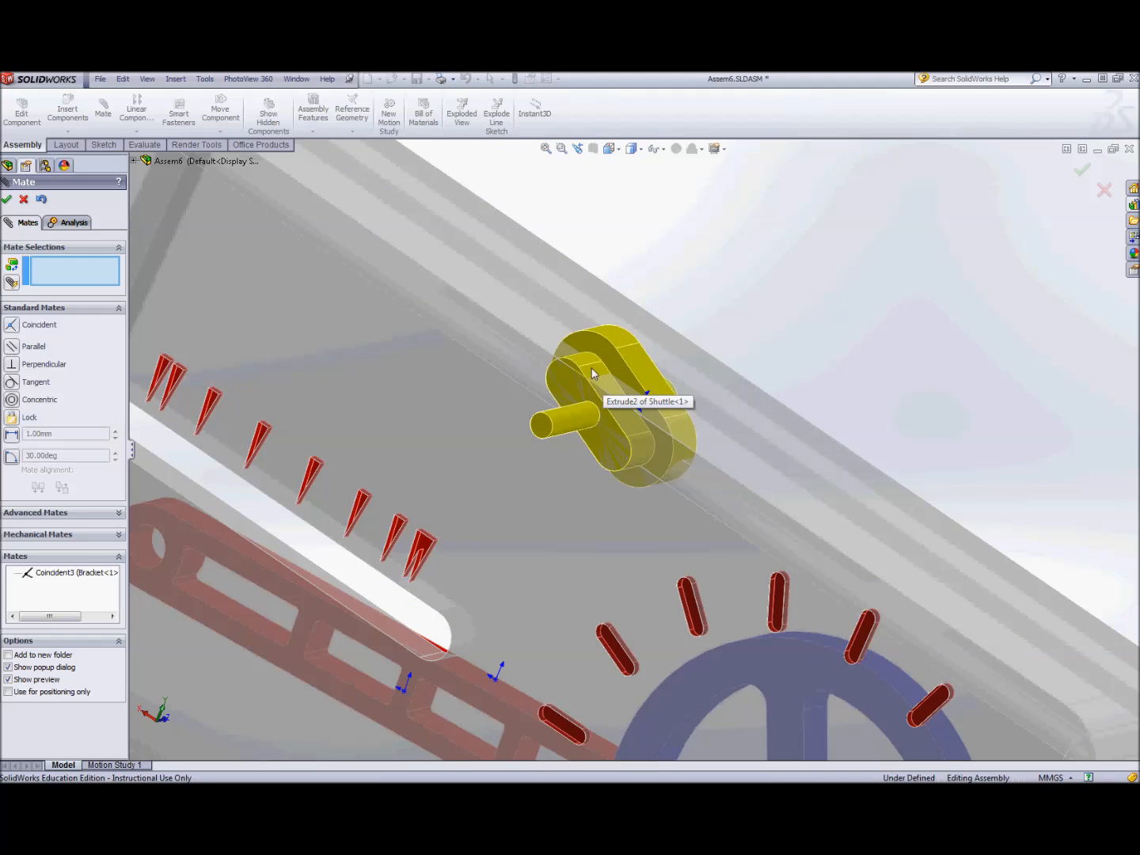
pyautogui.scroll(-3, 593, 373)
pyautogui.scroll(2, 592, 371)
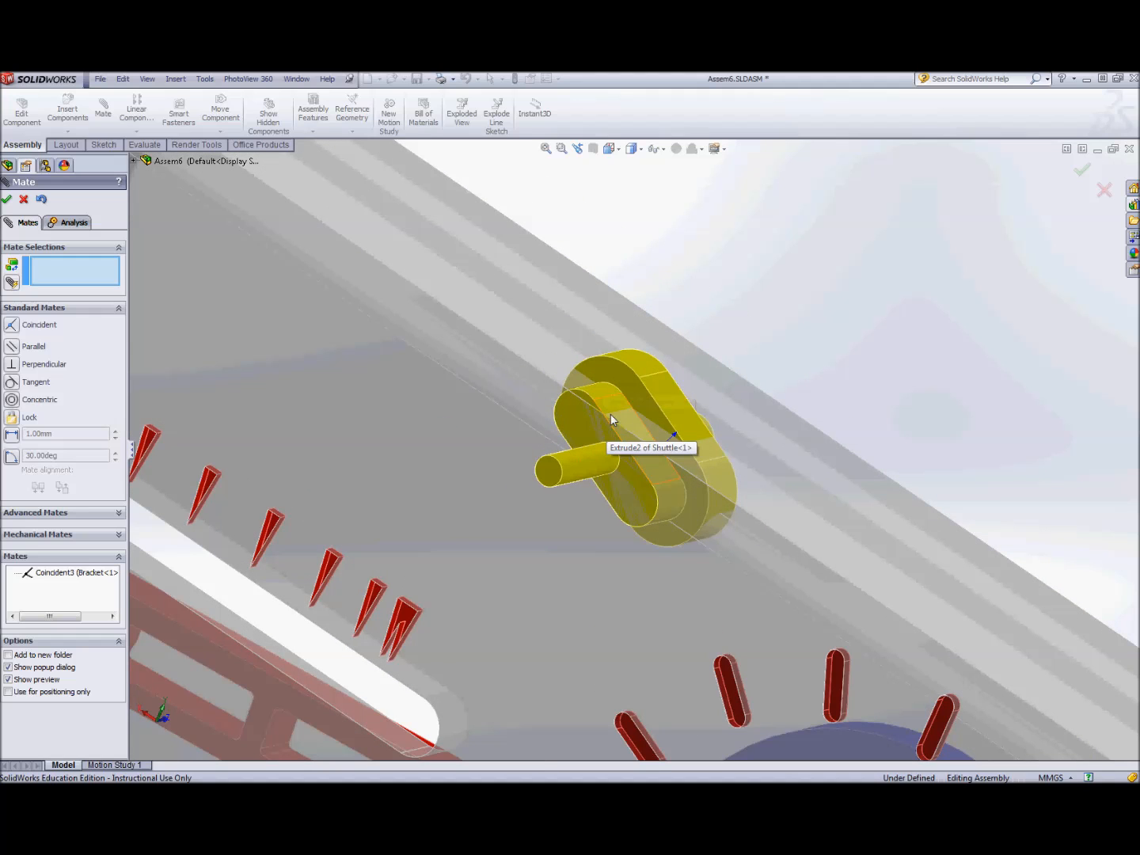
pyautogui.click(608, 402)
pyautogui.scroll(3, 602, 440)
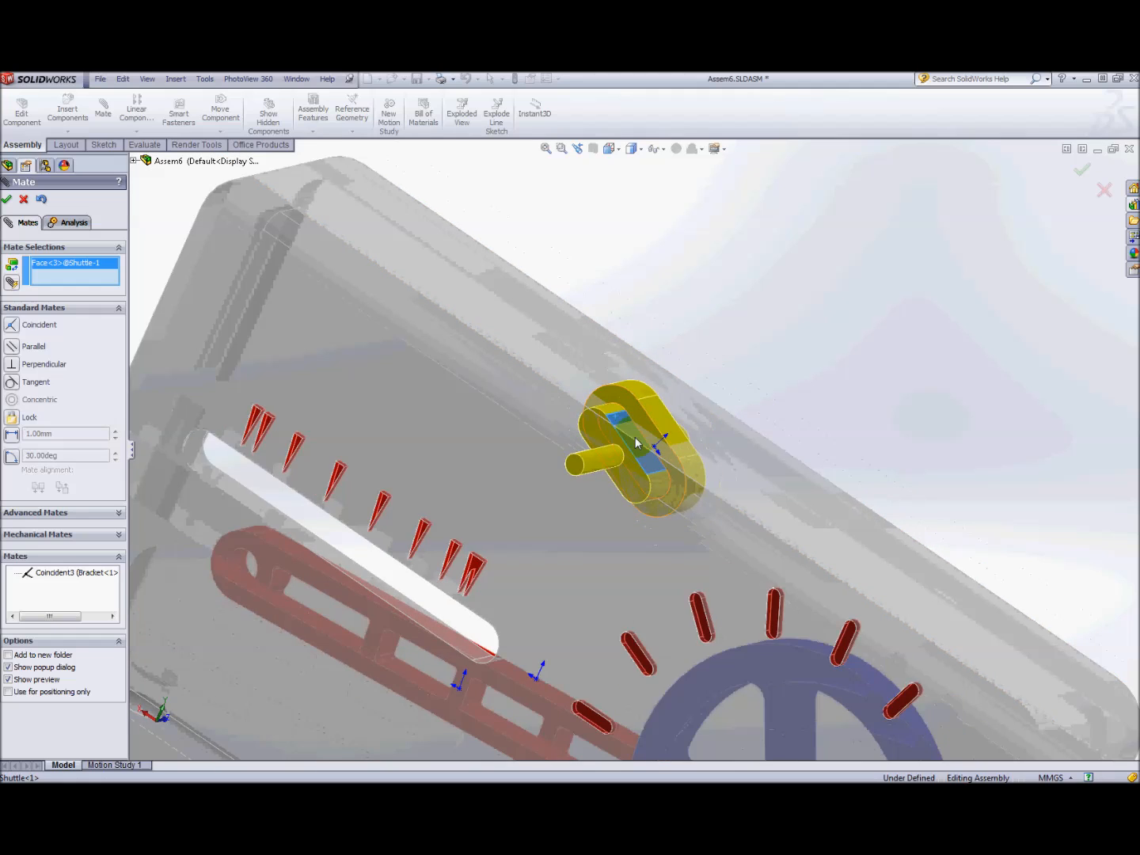
pyautogui.moveTo(499, 564); pyautogui.dragTo(539, 387, button='middle')
pyautogui.click(442, 522)
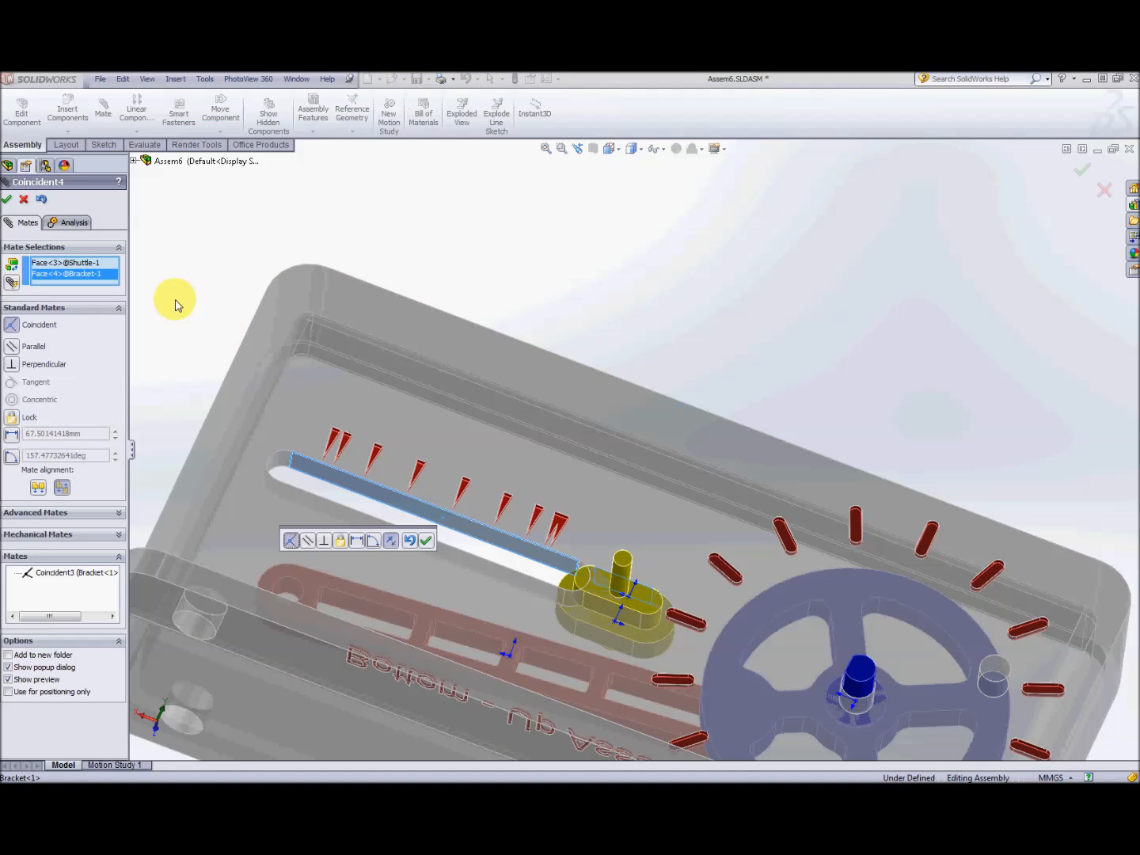
pyautogui.click(7, 199)
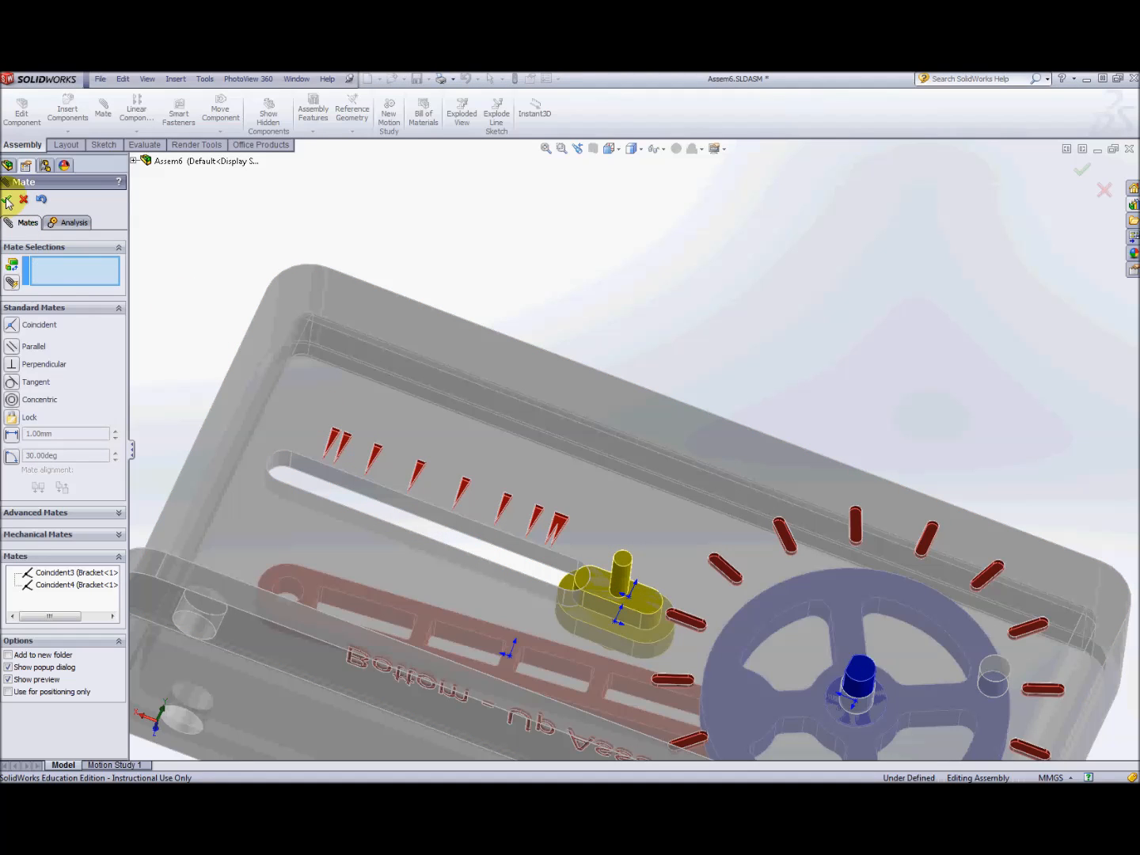
# Finish mating and slide the shuttle along the bracket's slot to about its middle.
pyautogui.click(10, 201)
pyautogui.scroll(4, 634, 491)
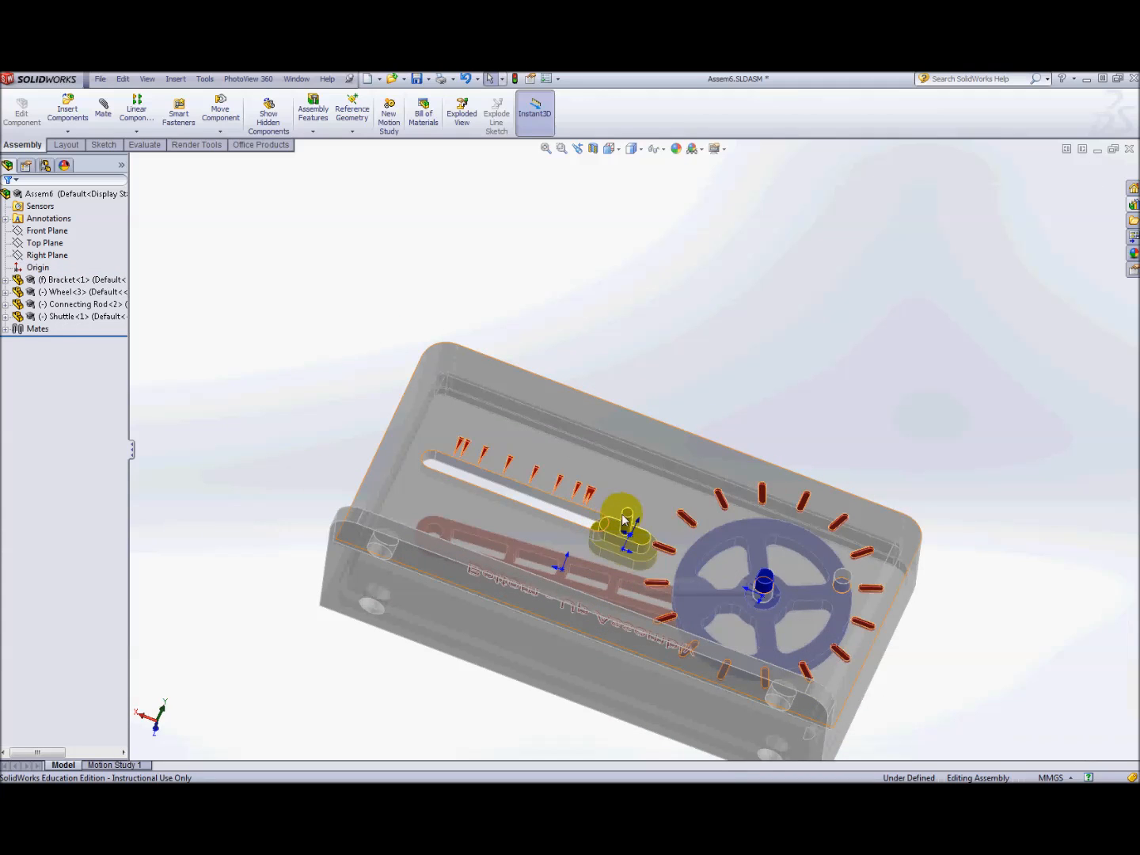
pyautogui.moveTo(630, 529); pyautogui.dragTo(537, 488)
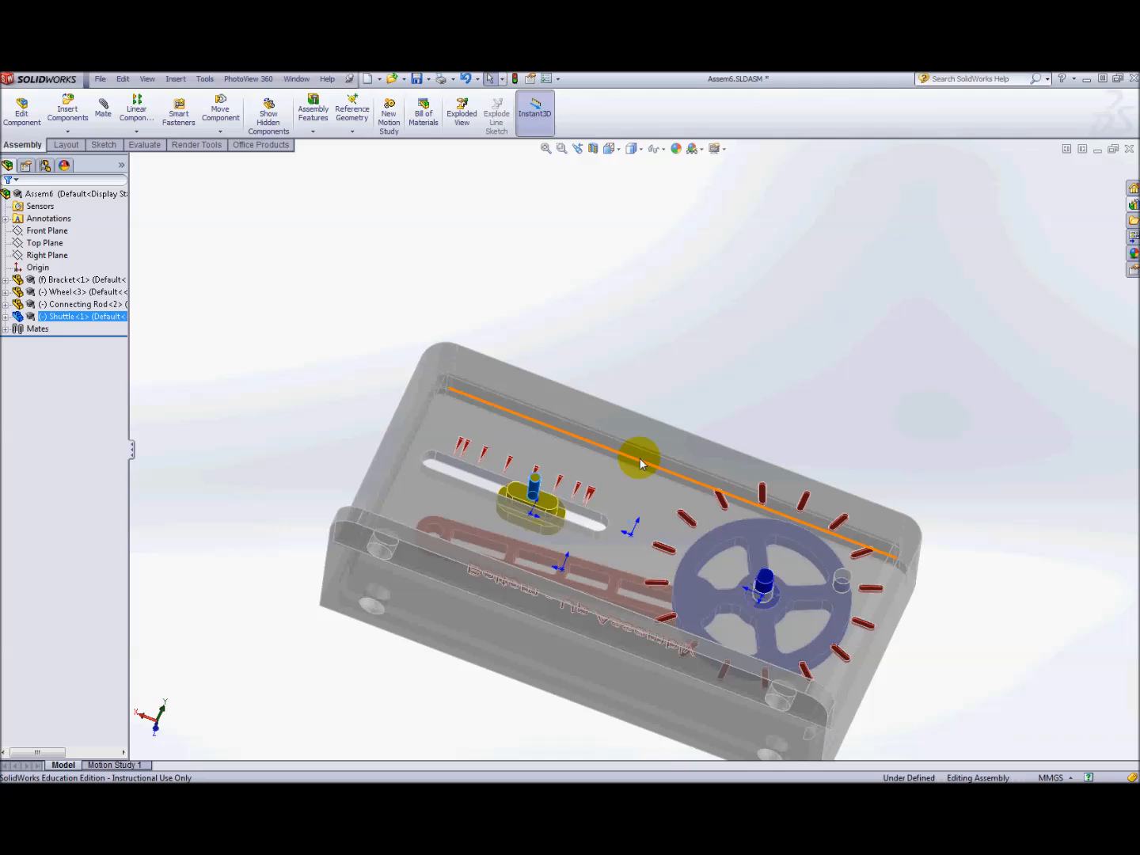
# Mate the shuttle's short pin Concentric with the hole at the connecting rod's free end.
pyautogui.moveTo(725, 360); pyautogui.dragTo(521, 420, button='middle')
pyautogui.scroll(-3, 938, 584)
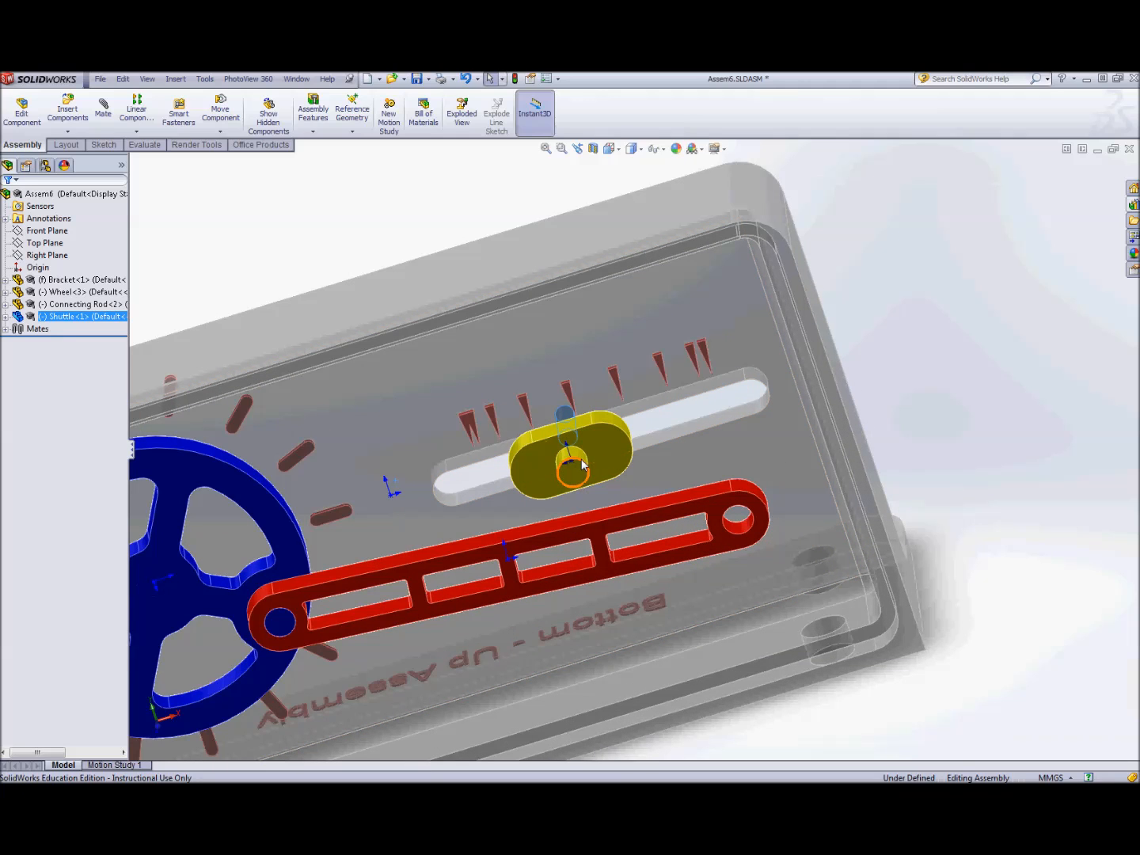
pyautogui.click(582, 459)
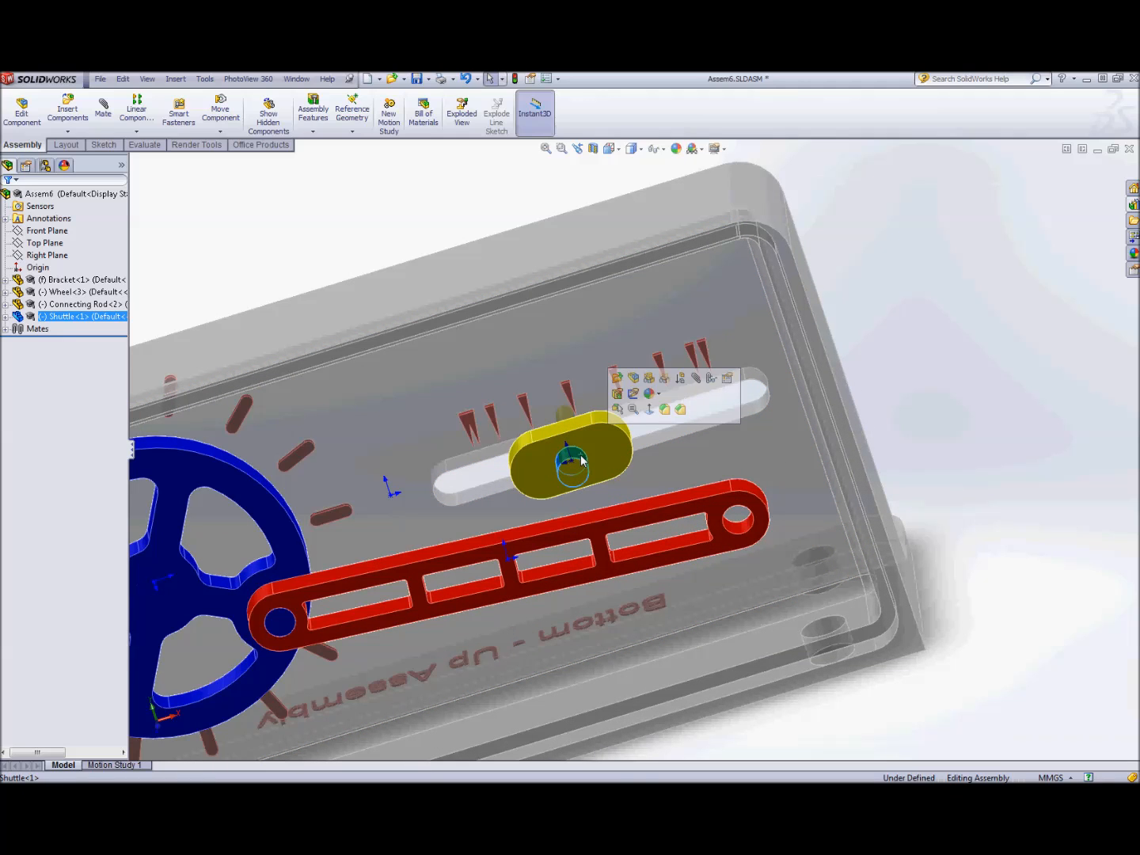
pyautogui.keyDown('ctrl'); pyautogui.click(737, 527); pyautogui.keyUp('ctrl')
pyautogui.moveTo(653, 386); pyautogui.dragTo(666, 406, button='middle')
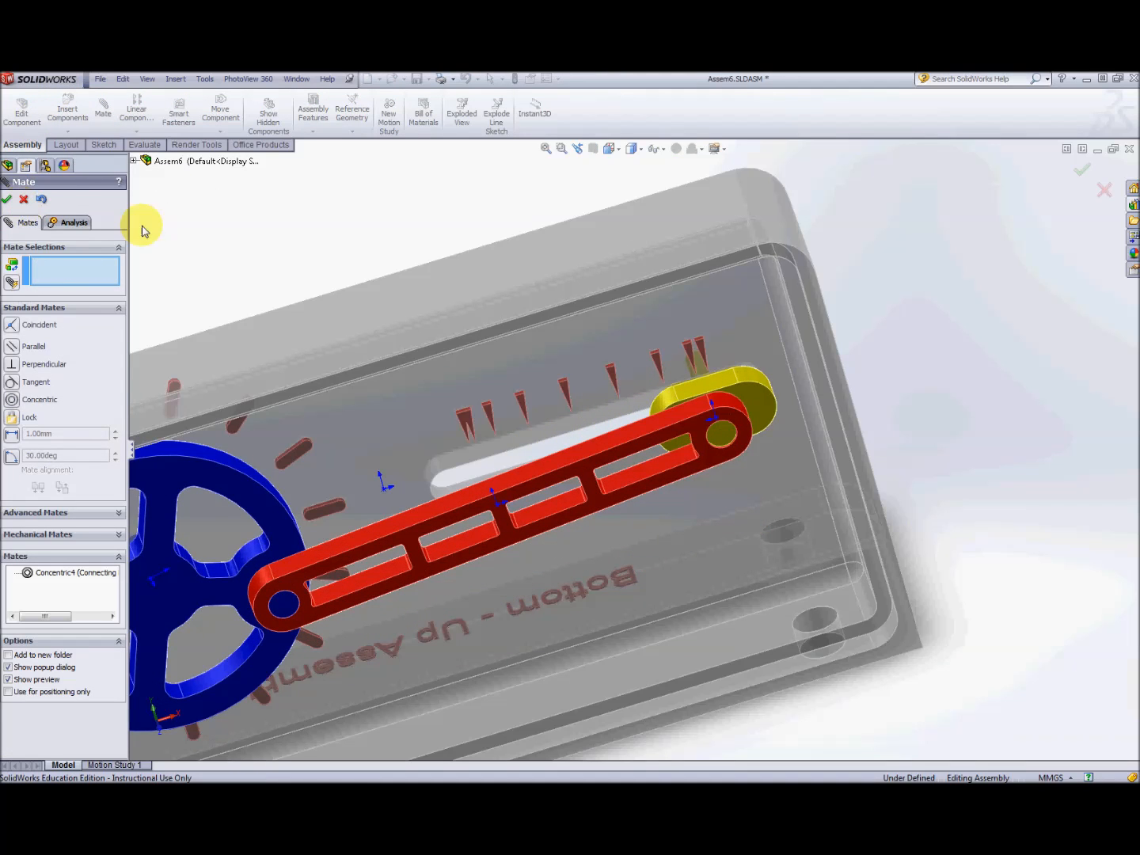
# Move the linkage to test how the wheel drives the rod and shuttle, and finish mating.
pyautogui.scroll(4, 288, 300)
pyautogui.moveTo(395, 304); pyautogui.dragTo(519, 519, button='middle')
pyautogui.moveTo(491, 520); pyautogui.dragTo(447, 491)
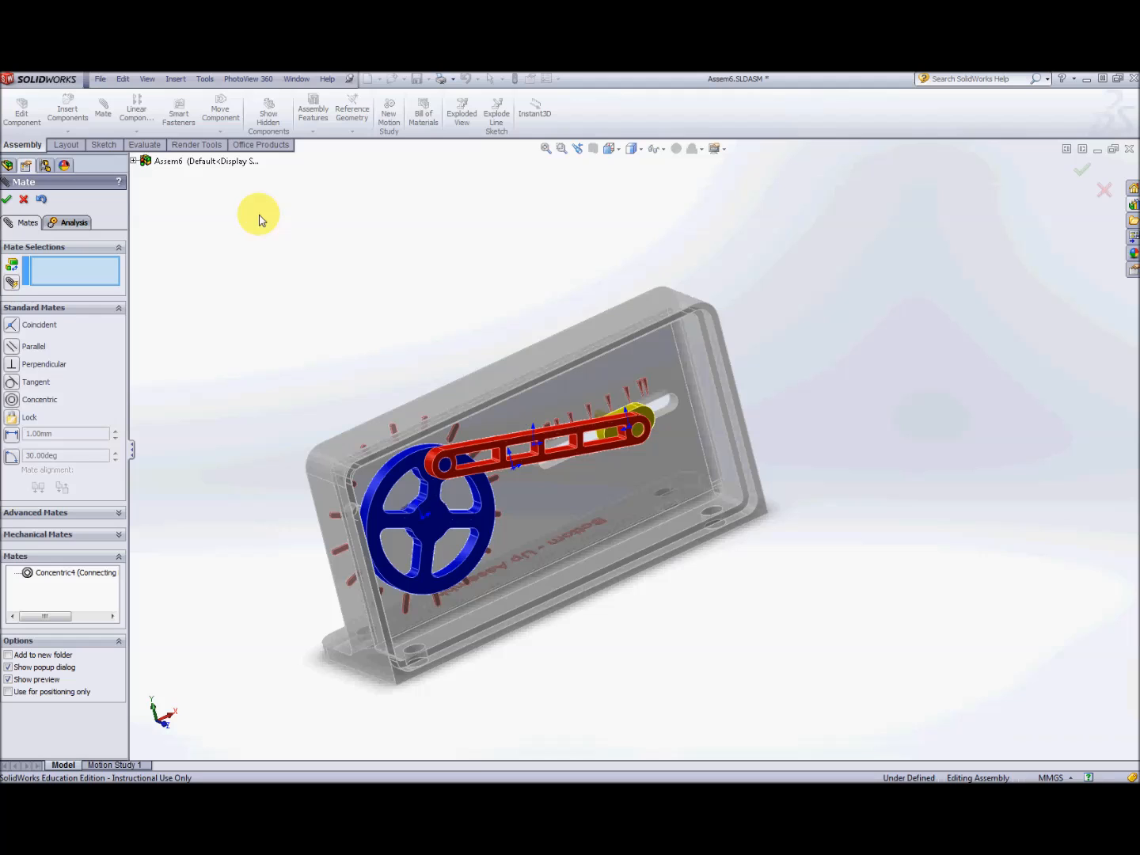
pyautogui.click(7, 199)
# Insert the existing part Cam.SLDPRT and place it in free space beside the wheel end of the bracket.
pyautogui.moveTo(287, 312); pyautogui.dragTo(597, 306, button='middle')
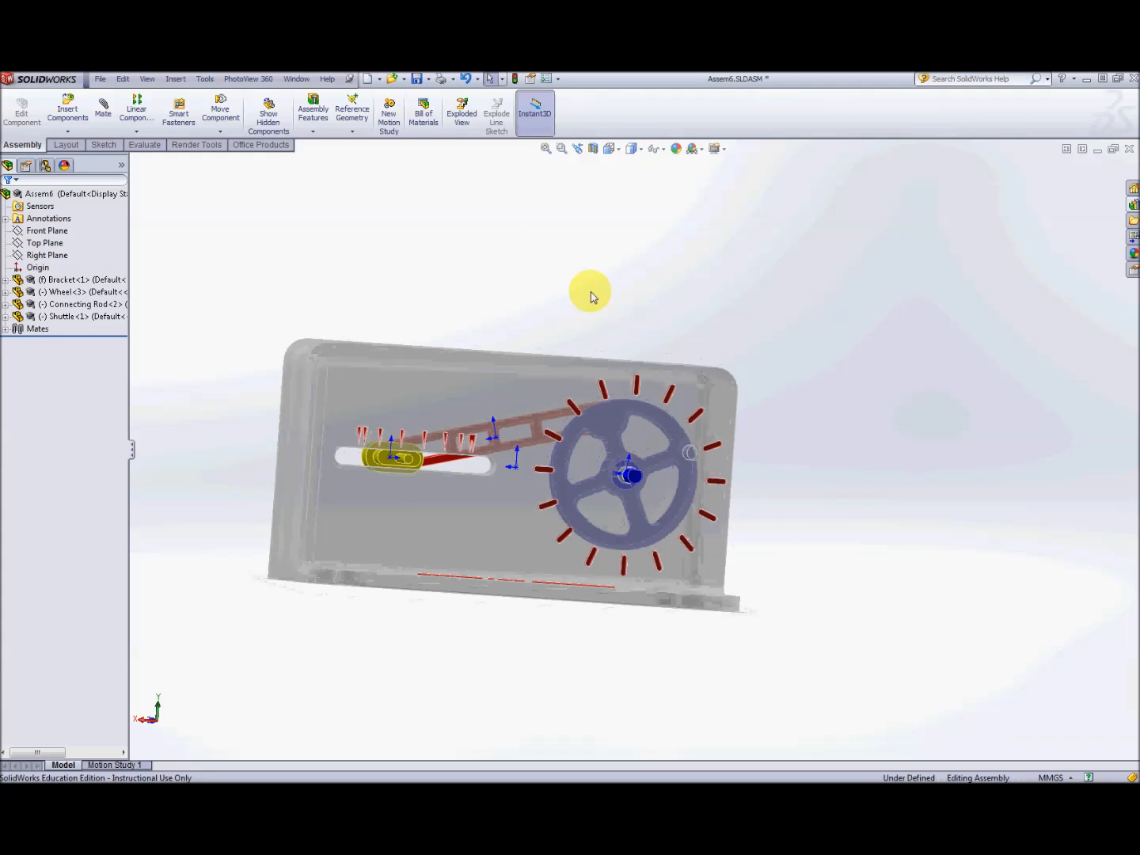
pyautogui.scroll(3, 554, 451)
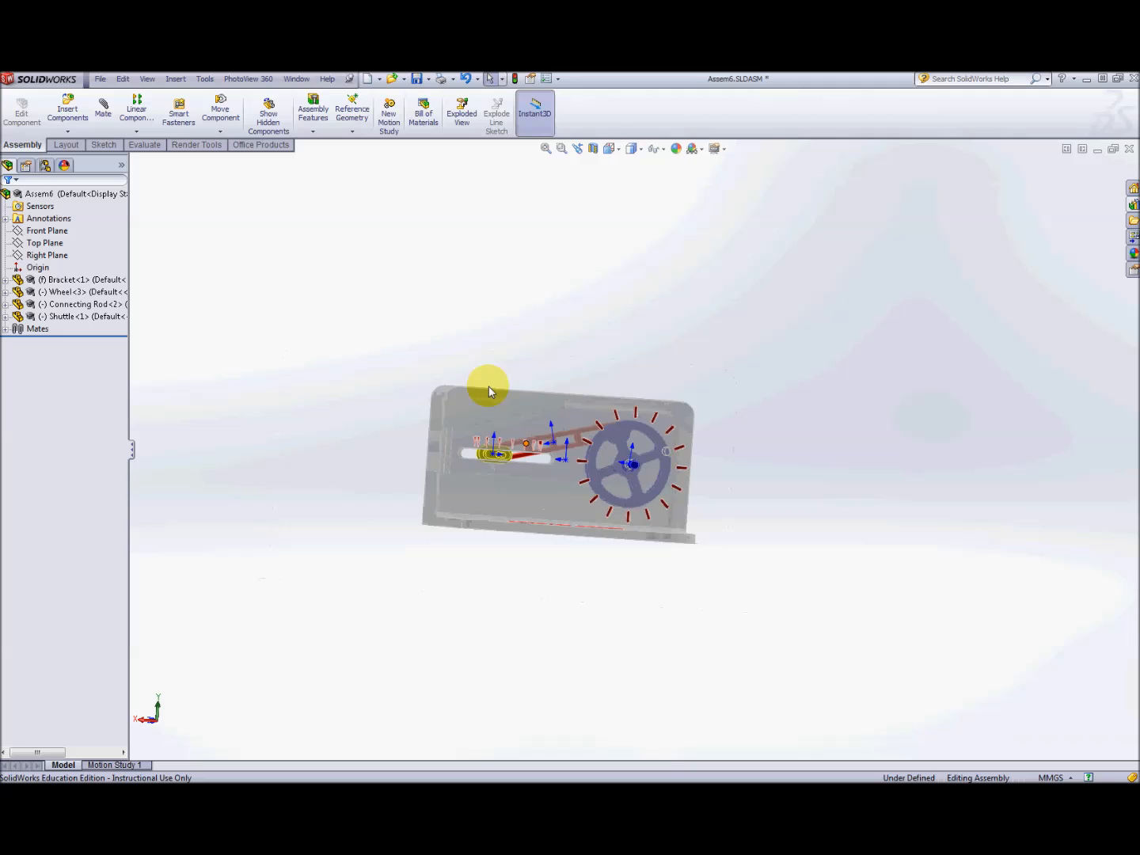
pyautogui.click(180, 82)
pyautogui.moveTo(197, 97)
pyautogui.click(320, 97)
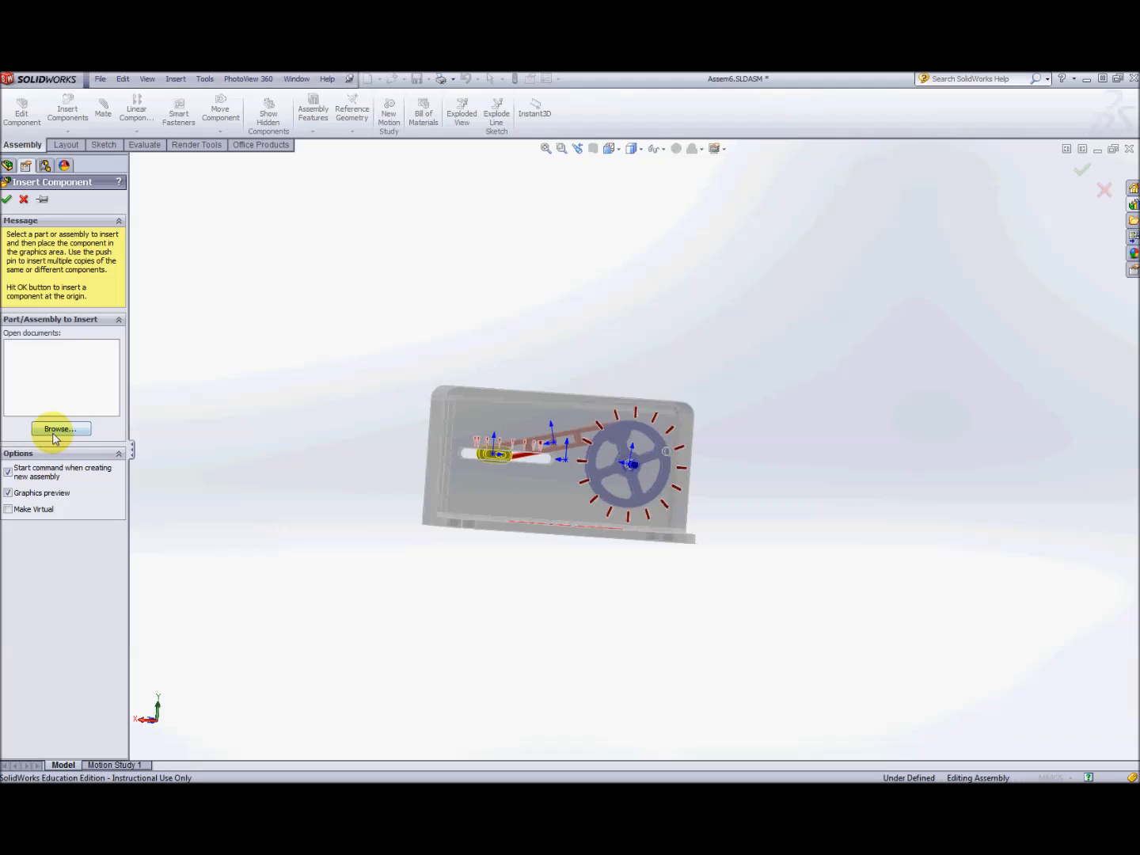
pyautogui.click(61, 429)
pyautogui.click(501, 359)
pyautogui.click(896, 688)
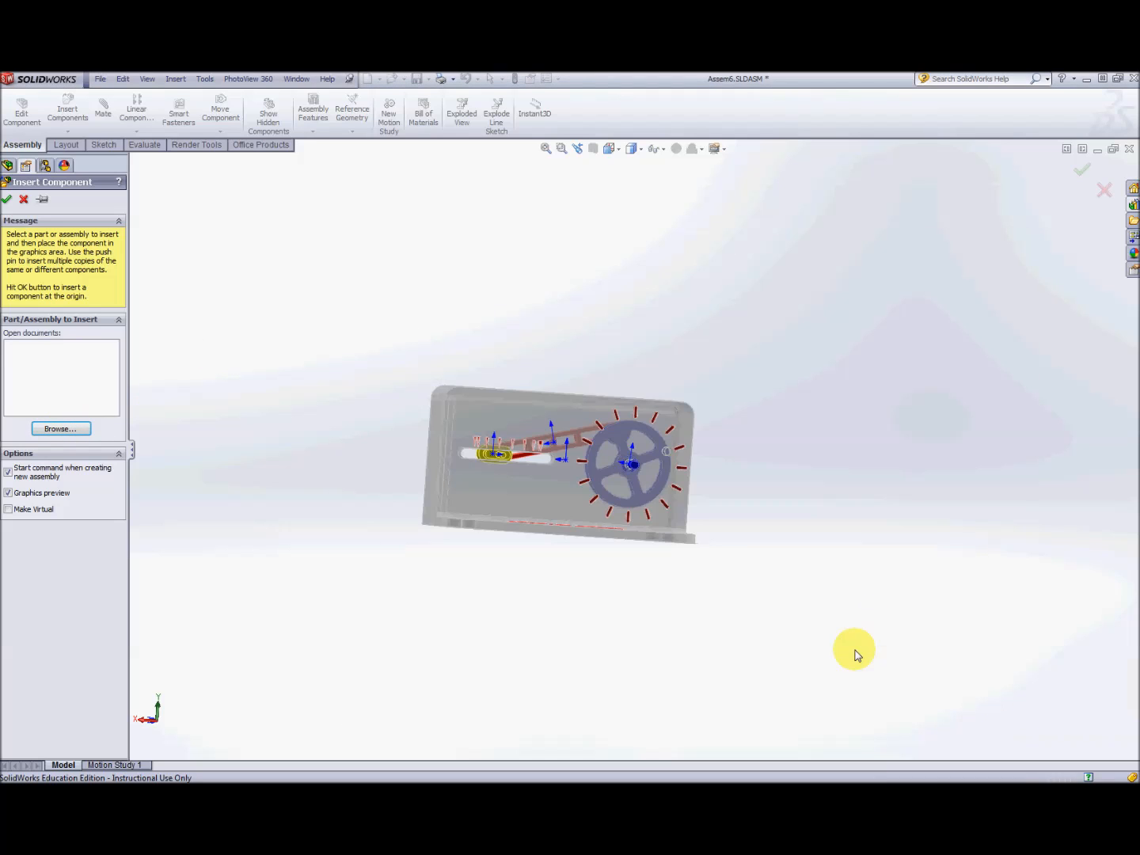
pyautogui.click(724, 432)
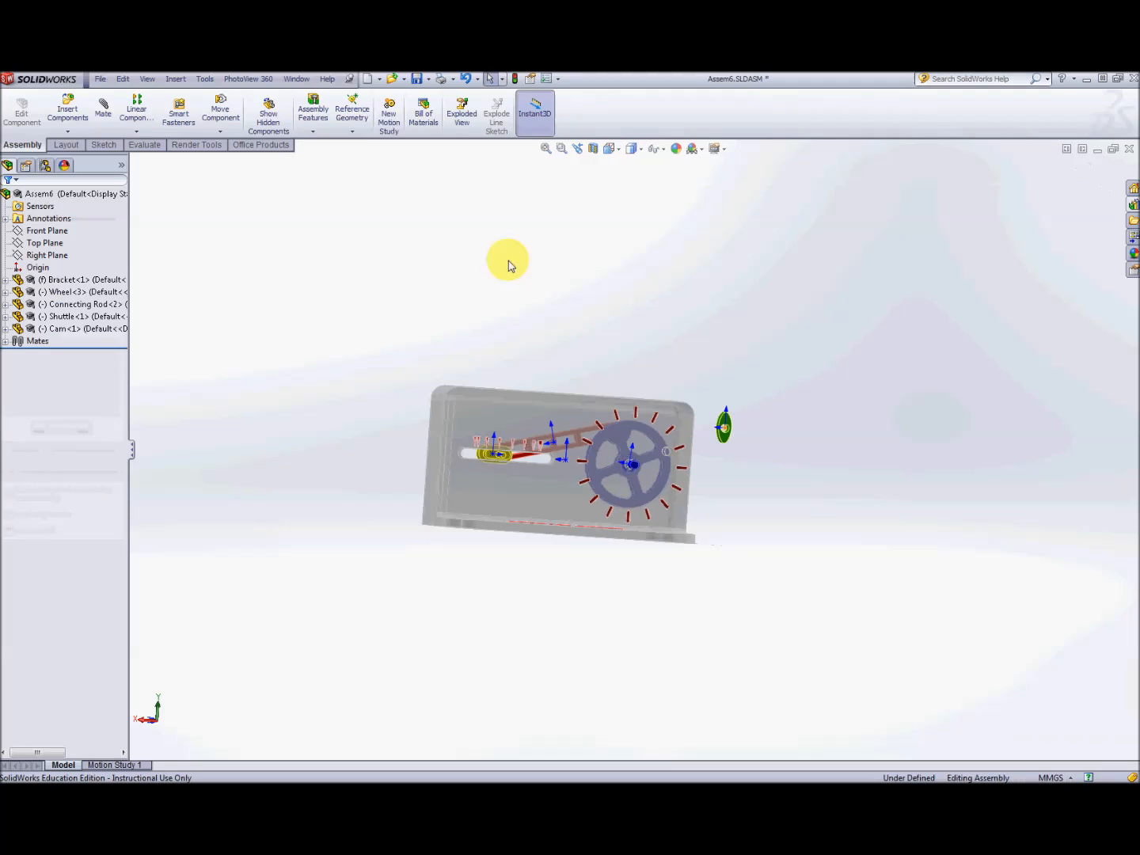
# Insert the existing part Cam follower.SLDPRT and place it in free space above the bracket.
pyautogui.click(176, 79)
pyautogui.moveTo(206, 96)
pyautogui.click(356, 96)
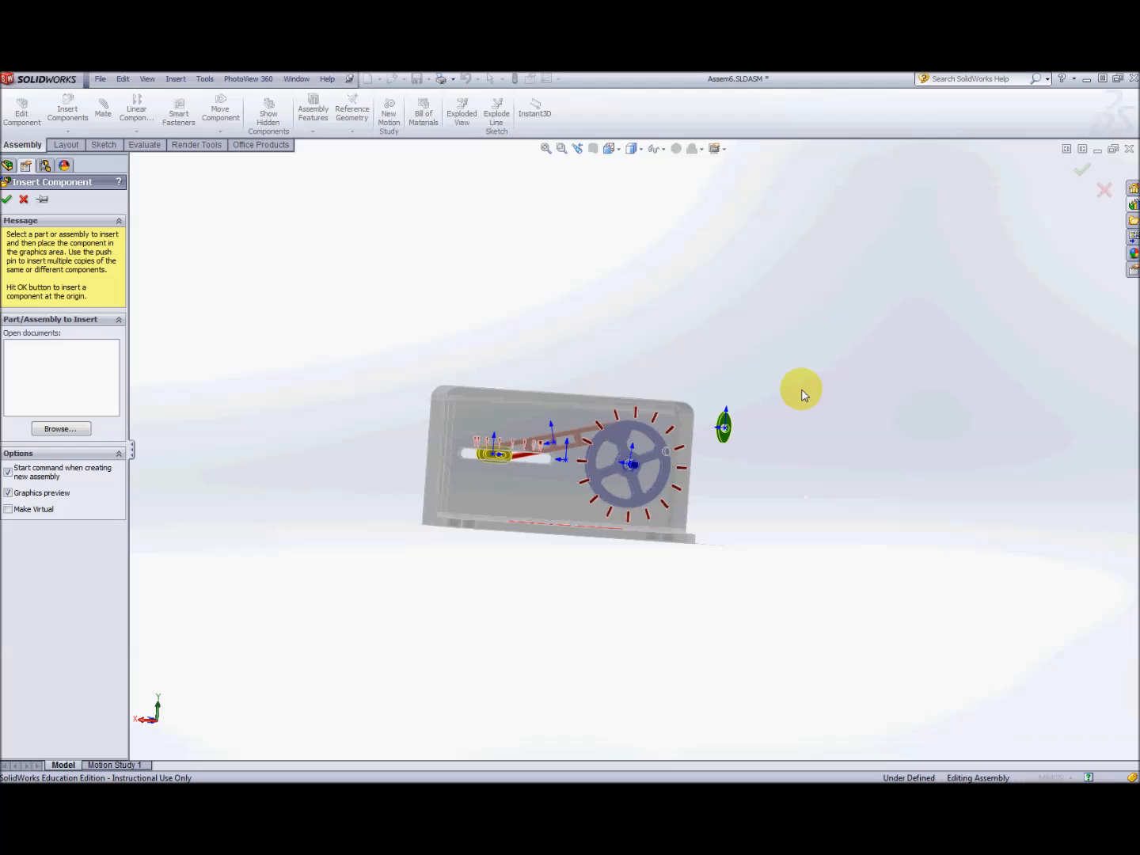
pyautogui.click(39, 434)
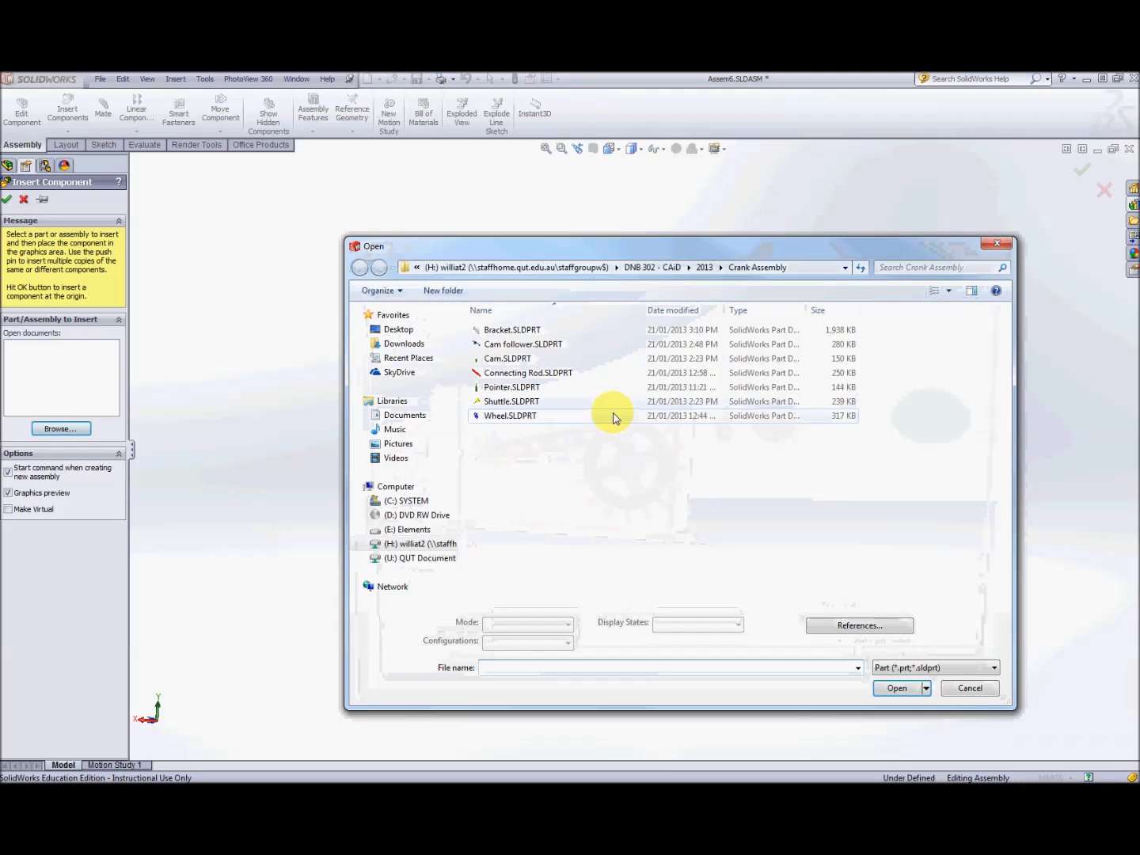
pyautogui.click(527, 345)
pyautogui.click(897, 688)
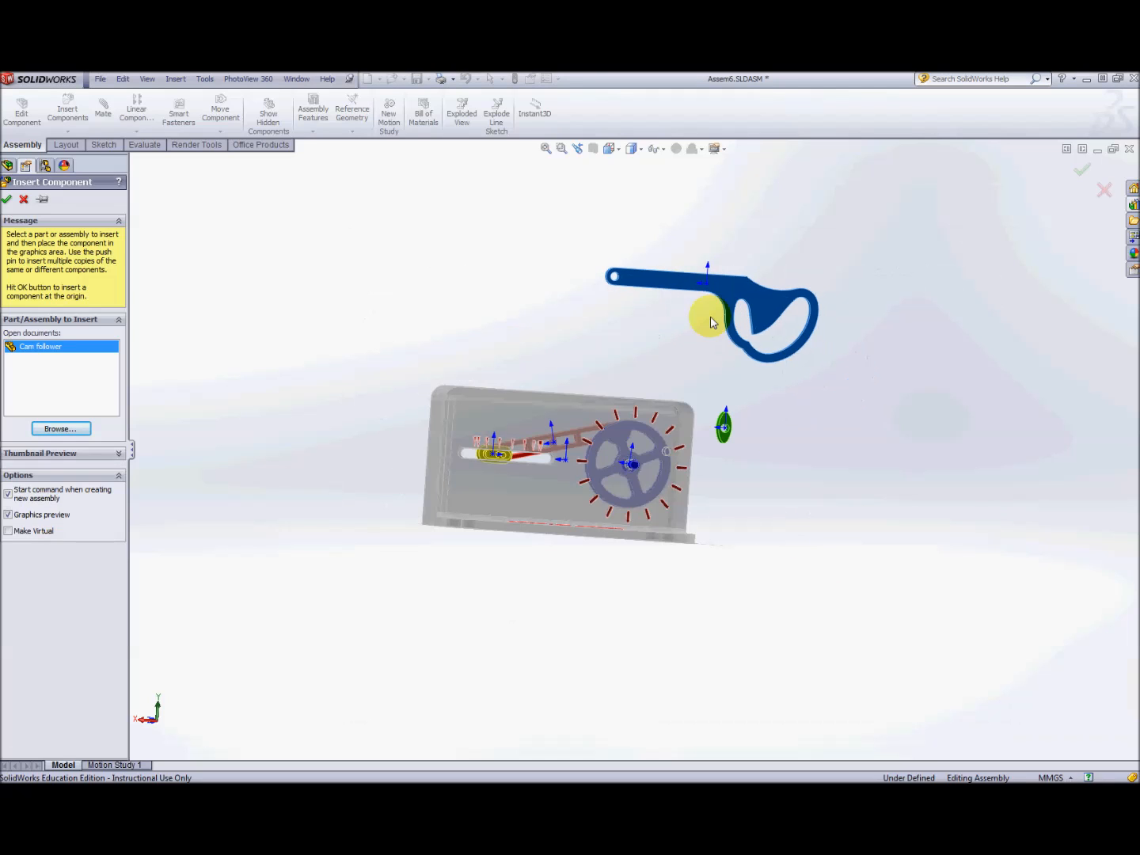
pyautogui.click(705, 316)
pyautogui.moveTo(902, 449); pyautogui.dragTo(802, 458, button='middle')
pyautogui.scroll(2, 790, 457)
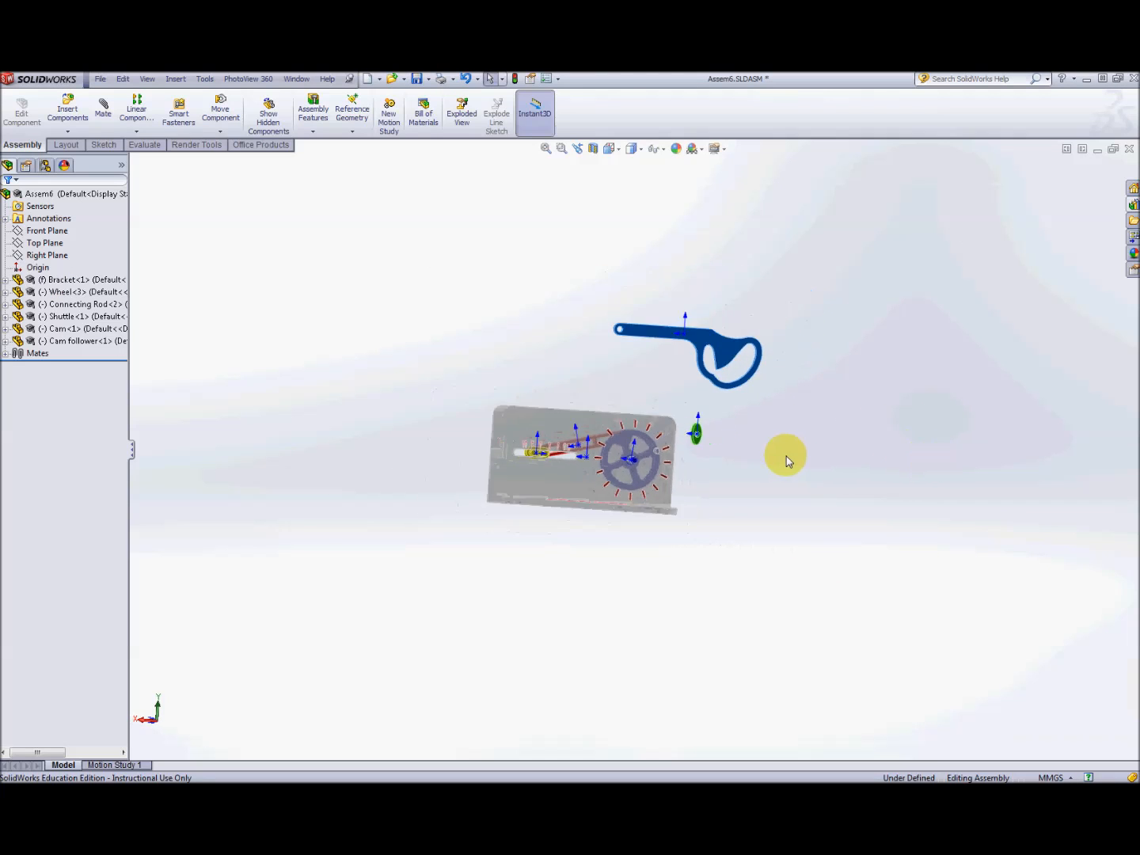
# Mate the flat inside the cam's D-shaped hole Coincident with the flat on the wheel's shaft.
pyautogui.scroll(-2, 758, 452)
pyautogui.scroll(-2, 695, 435)
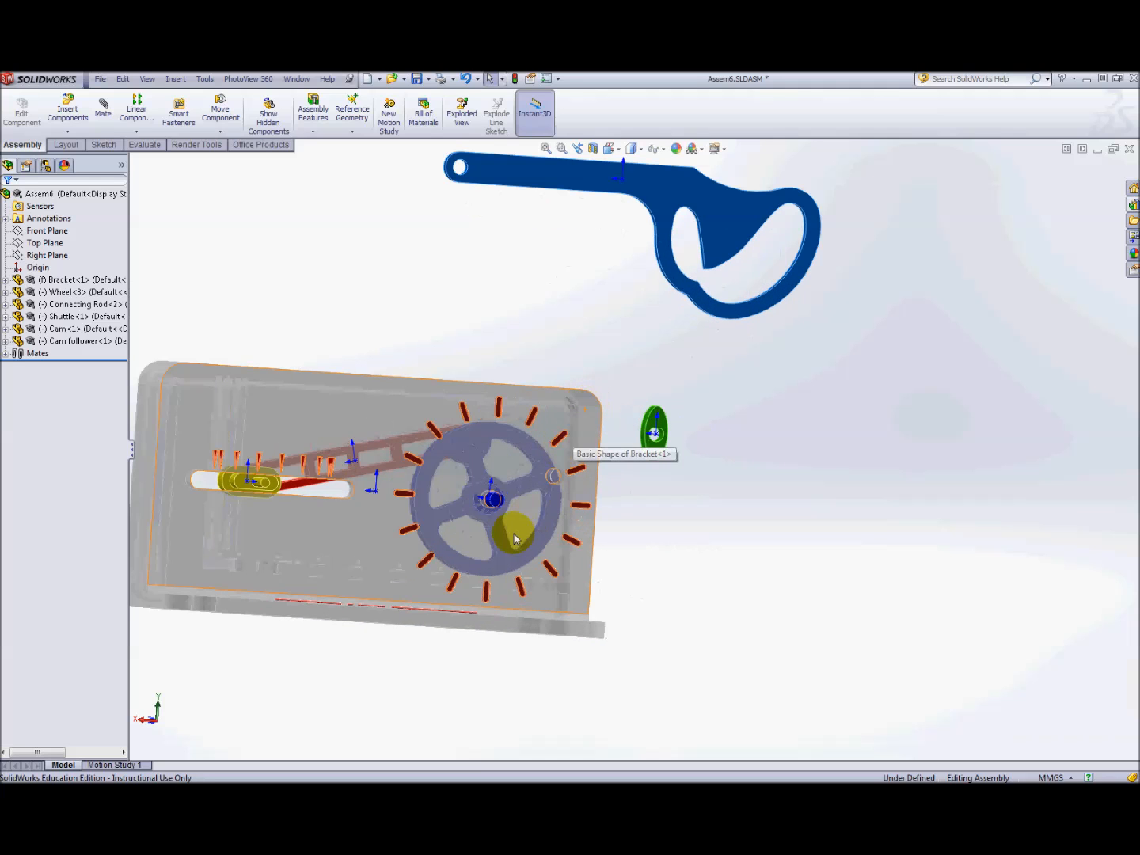
pyautogui.scroll(-2, 625, 491)
pyautogui.moveTo(630, 509); pyautogui.dragTo(635, 533, button='middle')
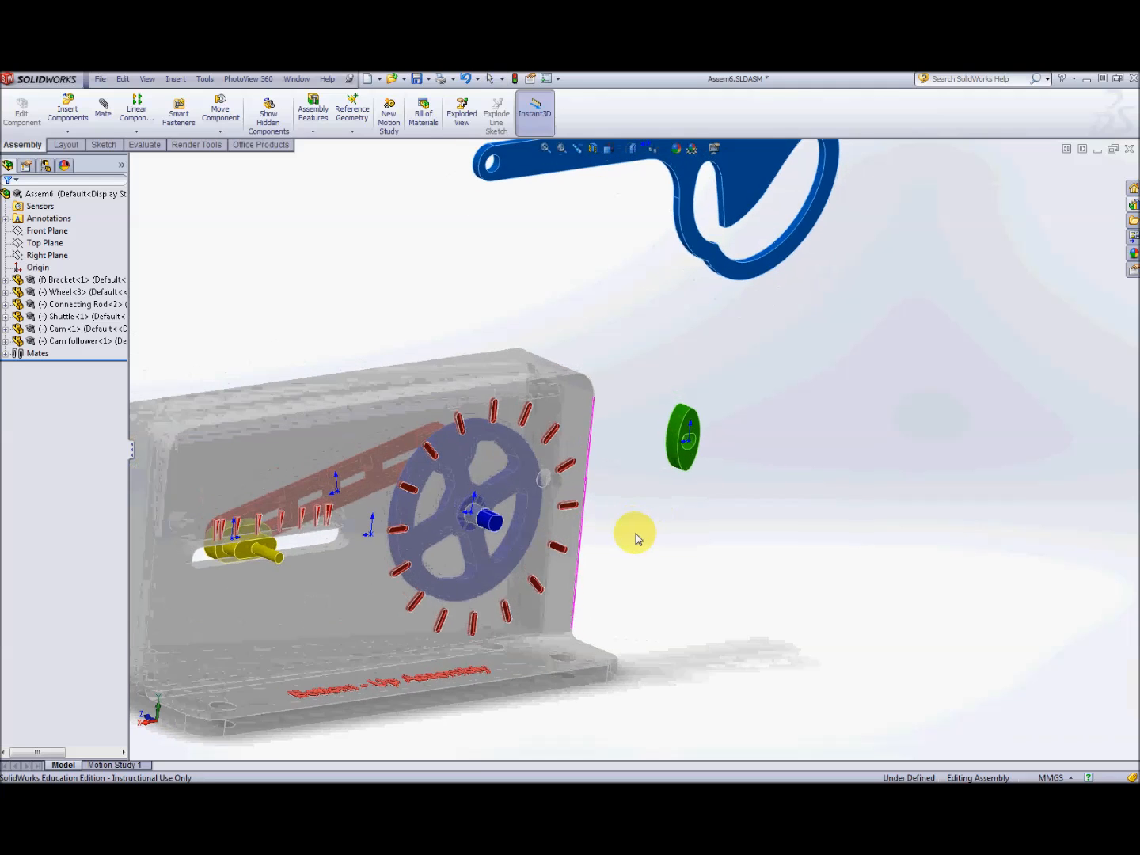
pyautogui.scroll(-3, 479, 529)
pyautogui.moveTo(938, 383); pyautogui.dragTo(929, 238, button='middle')
pyautogui.click(869, 349)
pyautogui.moveTo(797, 316); pyautogui.dragTo(760, 468, button='middle')
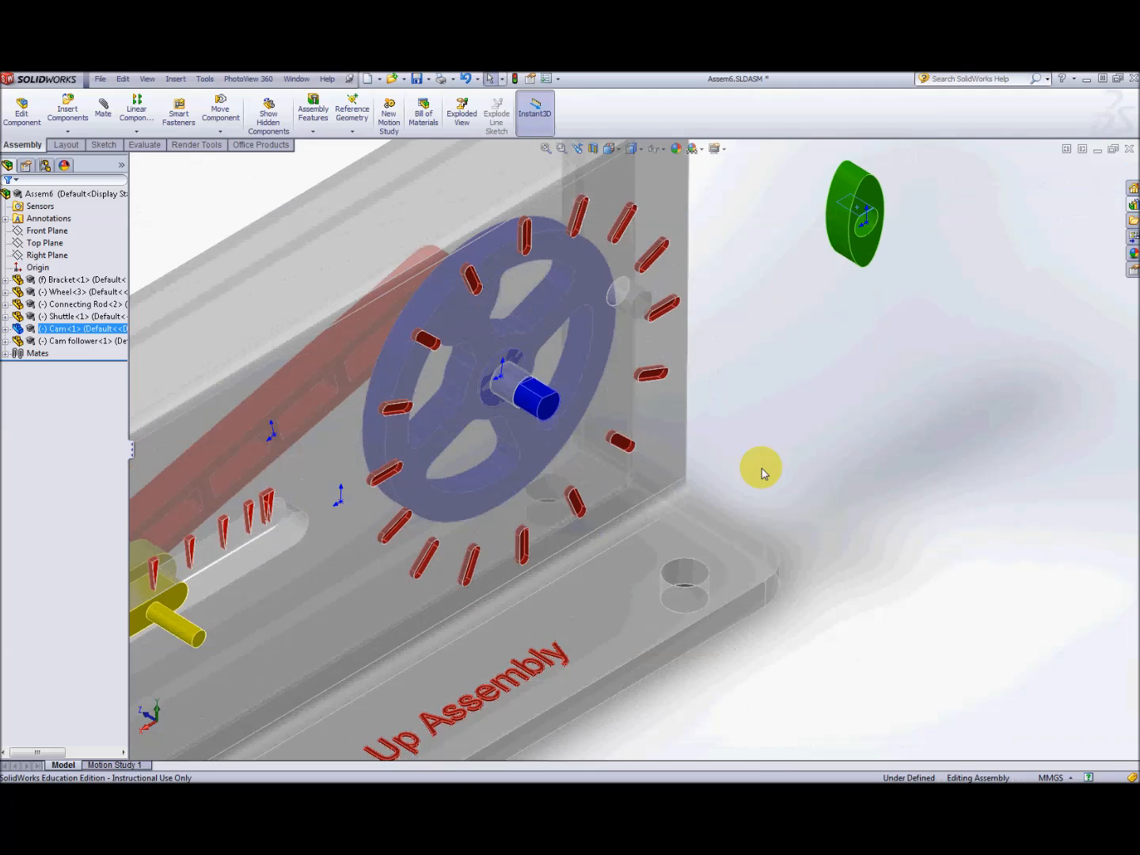
pyautogui.keyDown('ctrl'); pyautogui.click(541, 395); pyautogui.keyUp('ctrl')
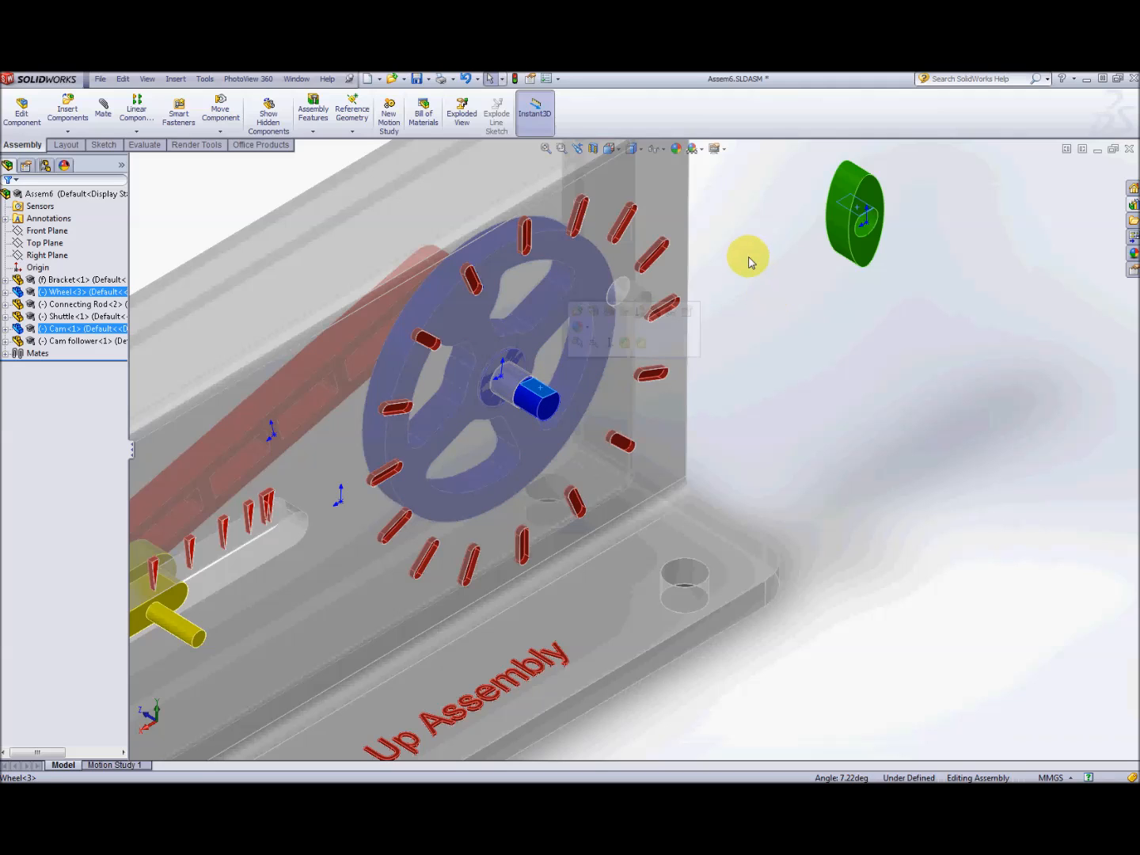
pyautogui.click(105, 116)
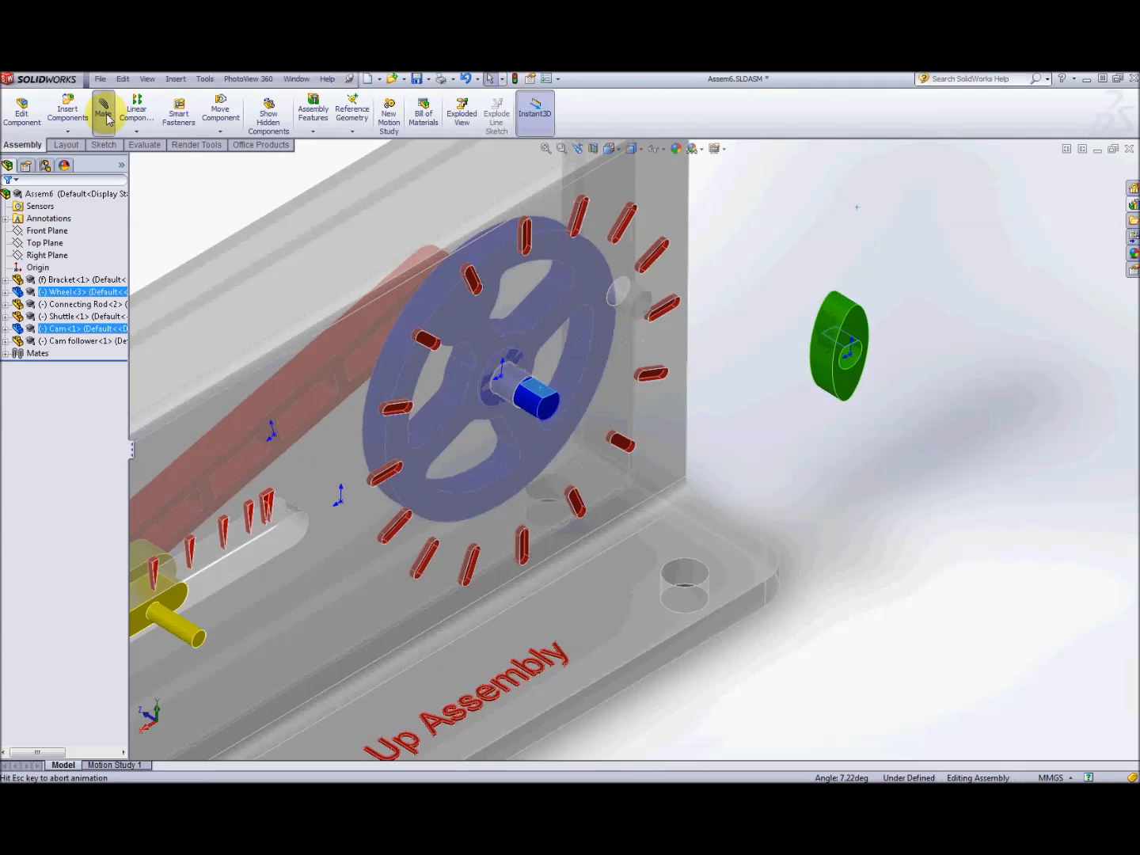
pyautogui.click(59, 327)
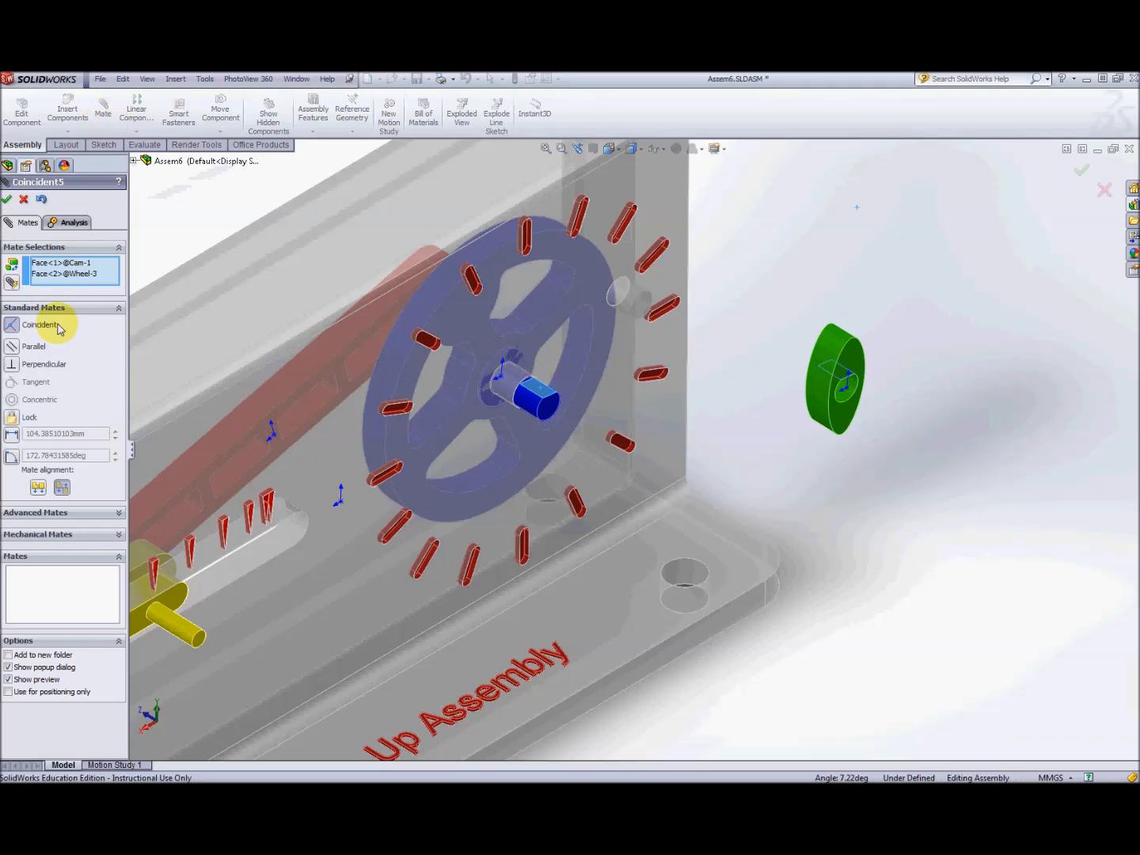
pyautogui.click(6, 201)
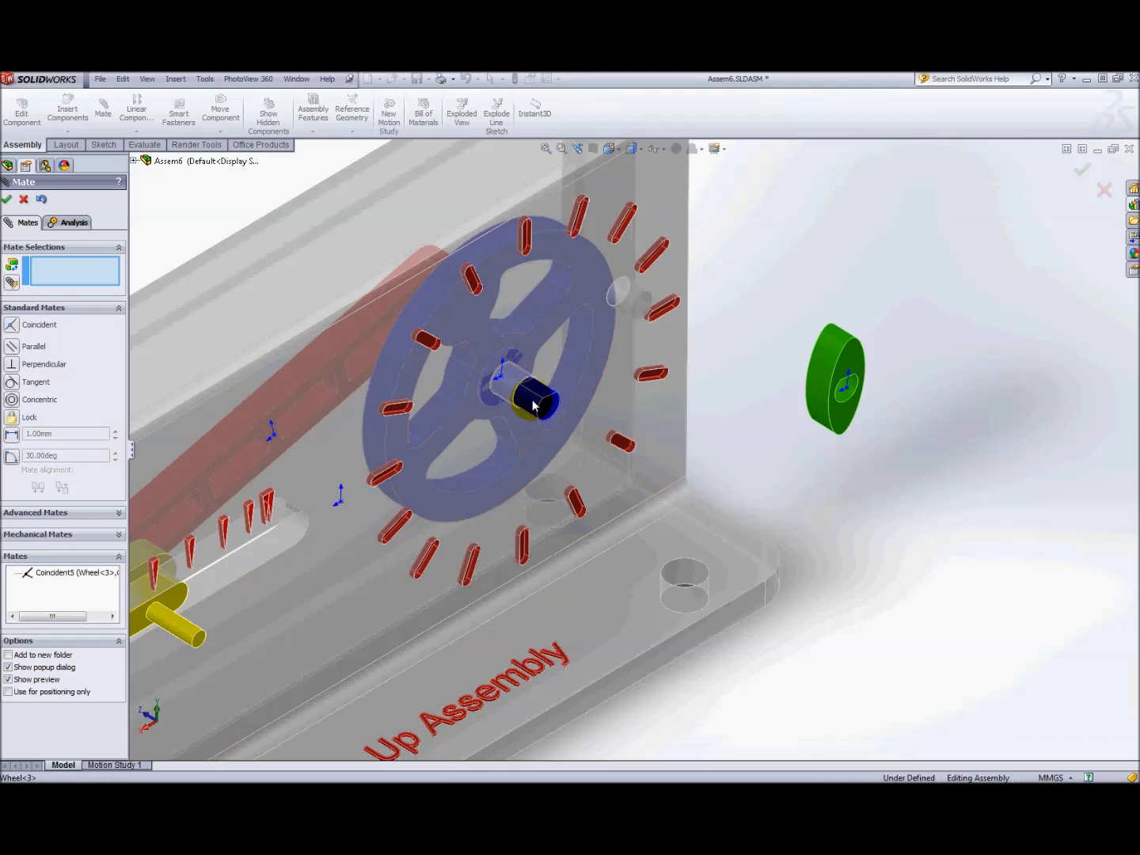
# Mate the cam's hole Concentric with the wheel's shaft and the cam's outer face Coincident with the shaft's end face.
pyautogui.click(851, 386)
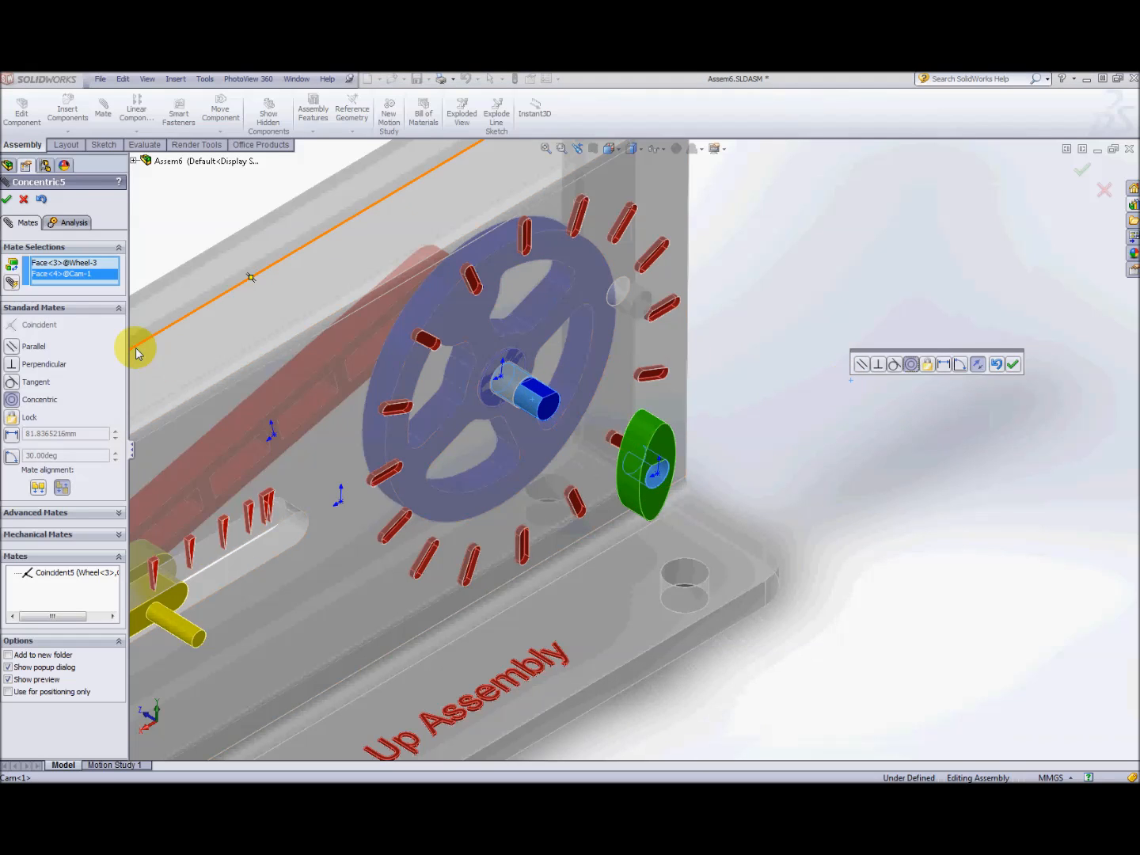
pyautogui.click(7, 201)
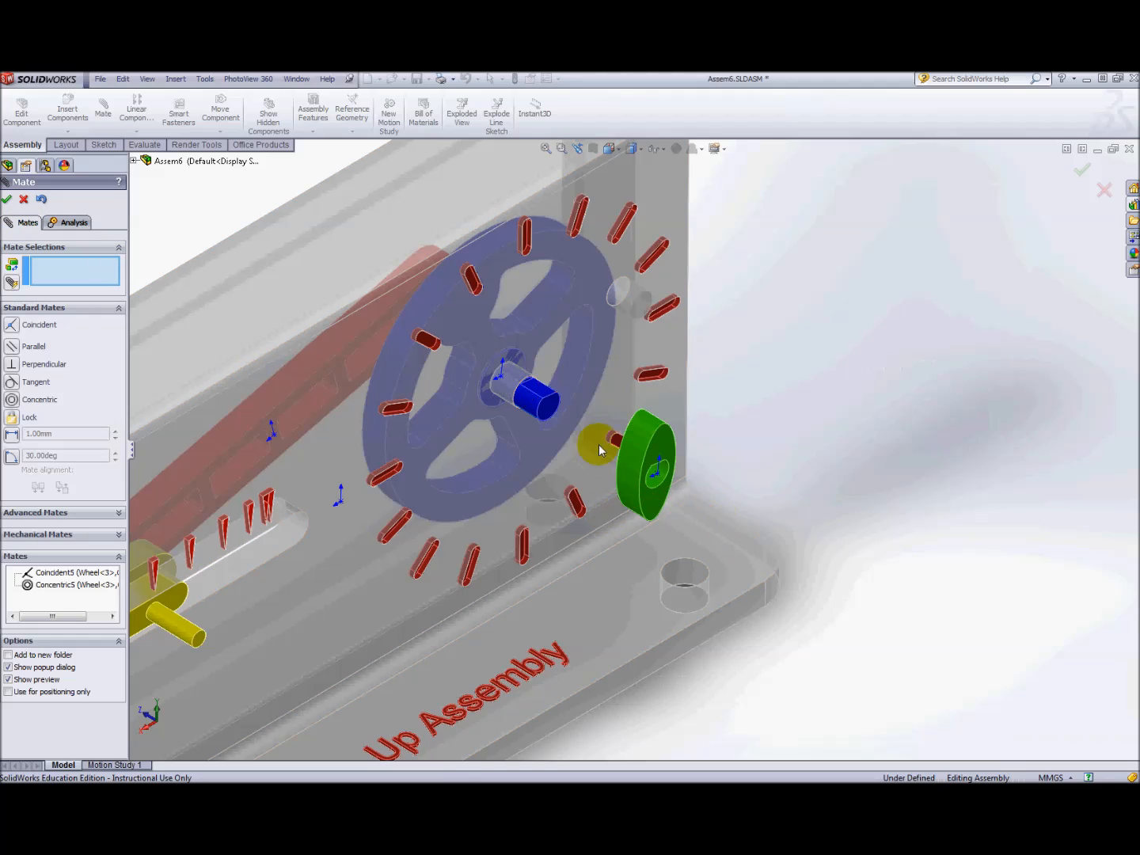
pyautogui.click(534, 403)
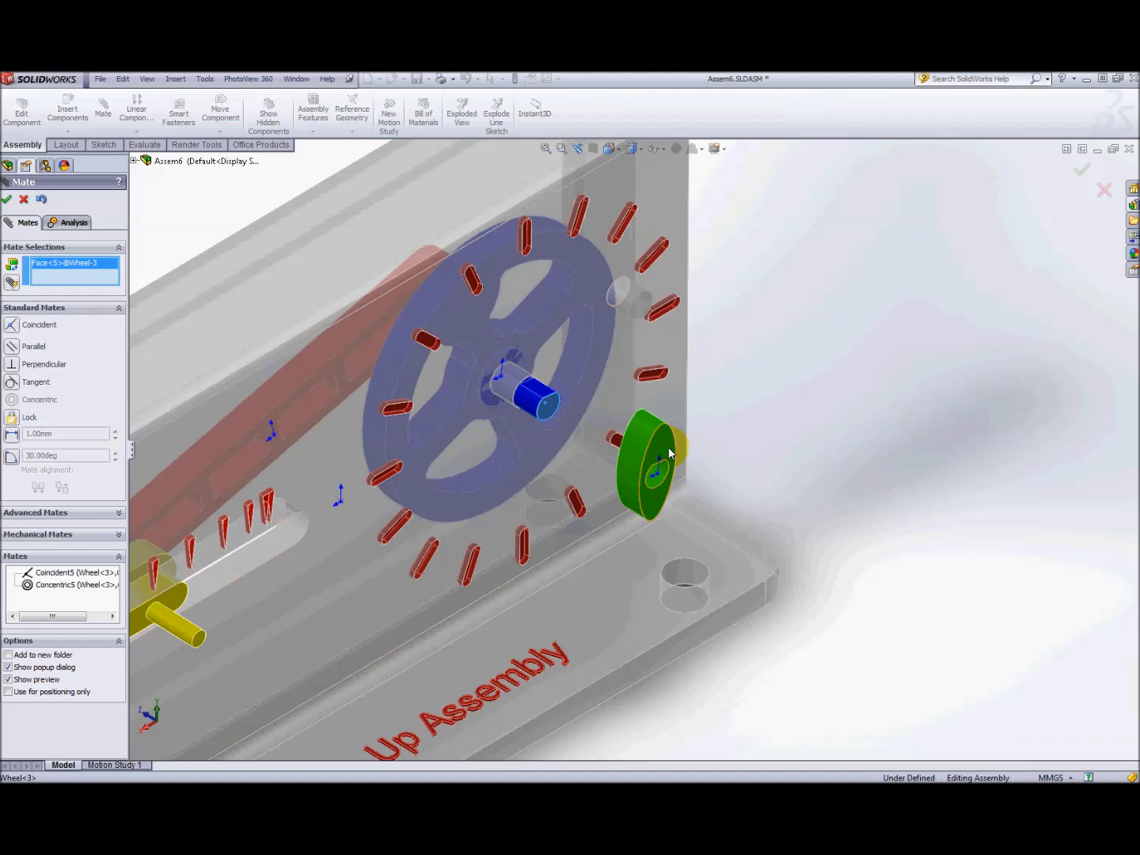
pyautogui.click(667, 451)
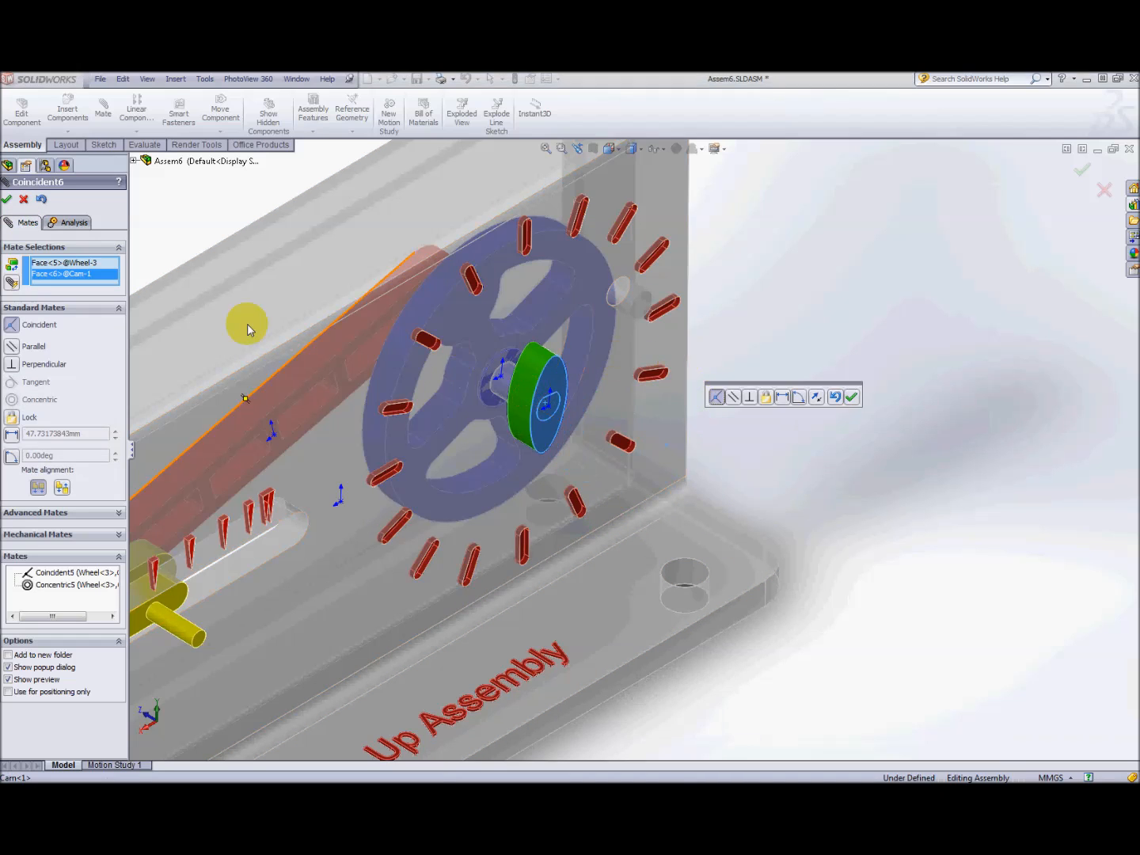
pyautogui.click(7, 200)
# Mate the hole at the cam follower's arm end Concentric with the bracket's pivot pin near the wheel.
pyautogui.press('f')
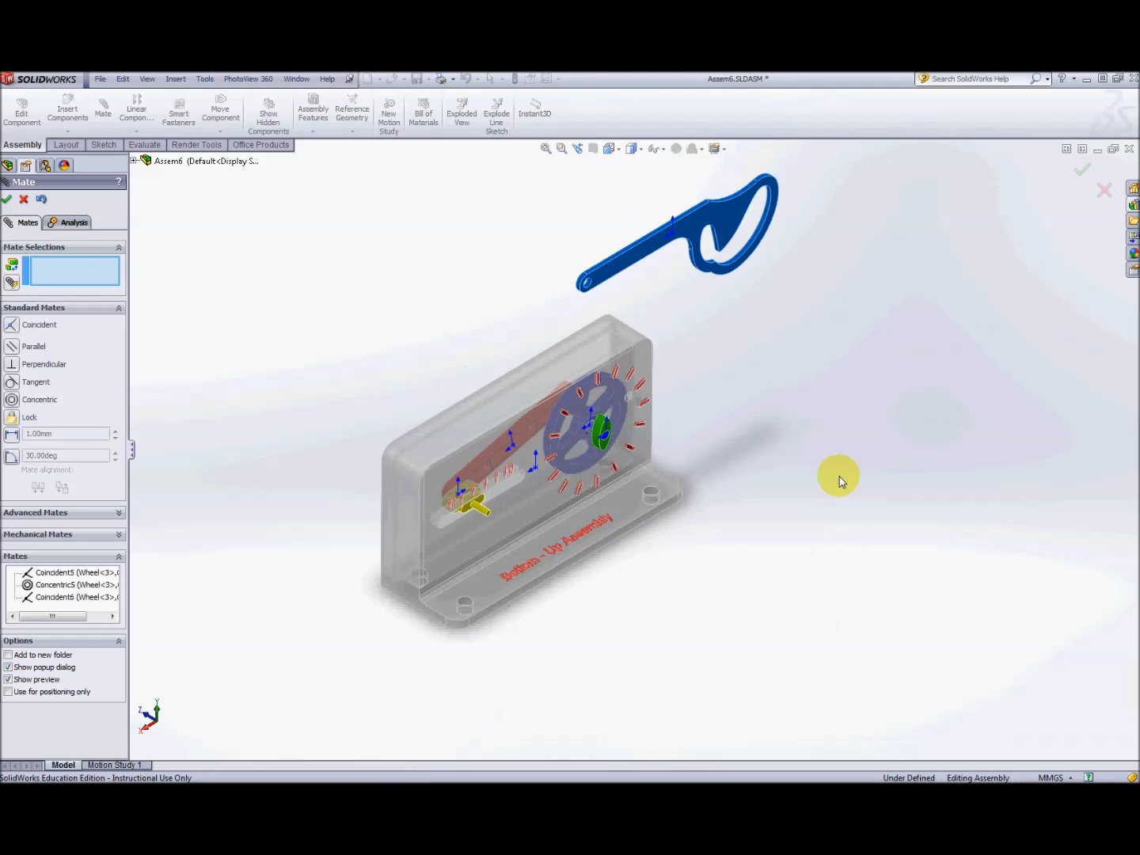
pyautogui.moveTo(715, 346); pyautogui.dragTo(691, 313, button='middle')
pyautogui.scroll(-2, 608, 268)
pyautogui.scroll(-3, 558, 303)
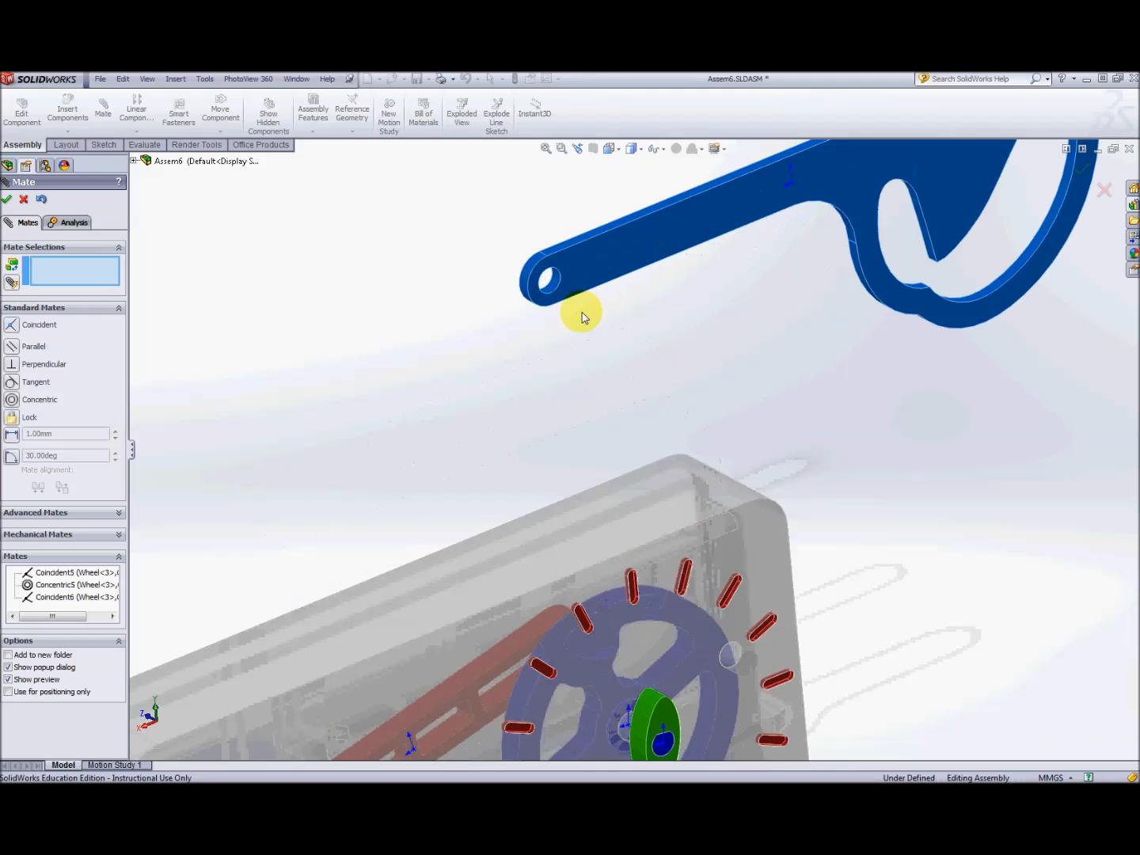
pyautogui.click(552, 289)
pyautogui.scroll(5, 674, 347)
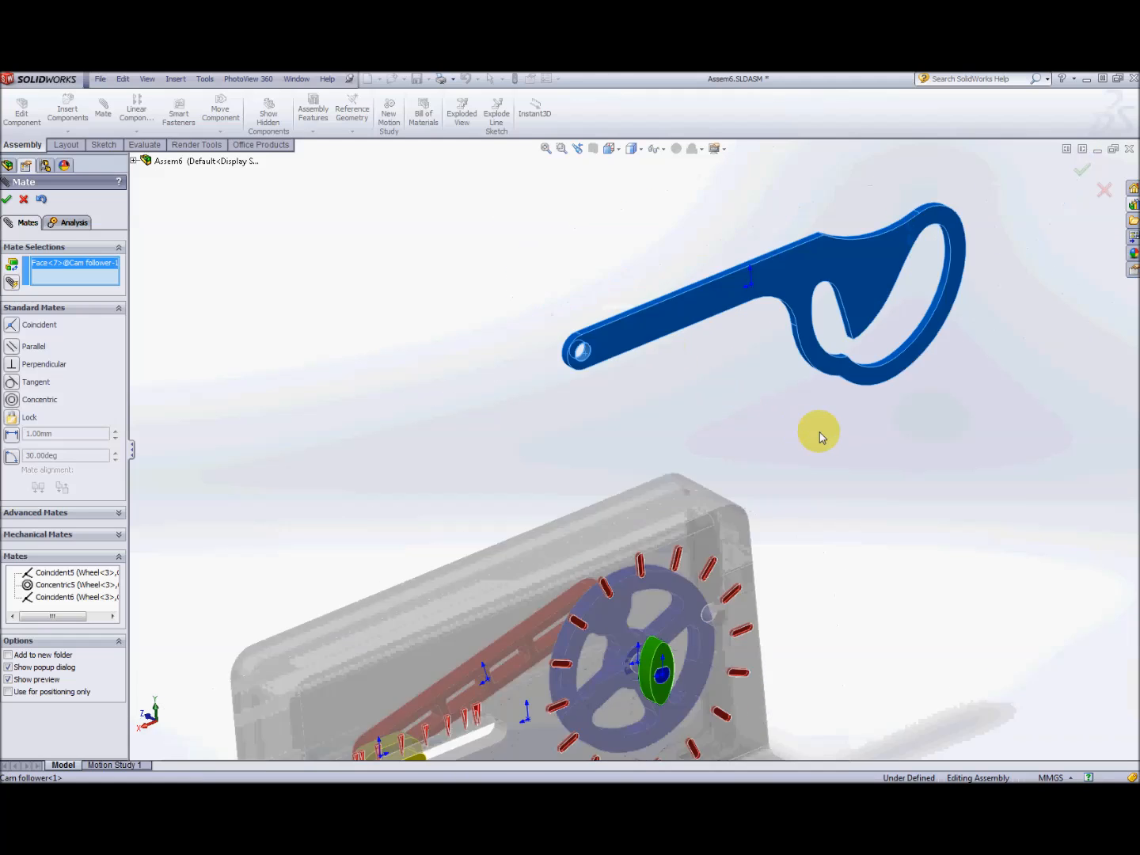
pyautogui.moveTo(839, 463); pyautogui.dragTo(850, 468, button='middle')
pyautogui.scroll(2, 720, 445)
pyautogui.scroll(3, 625, 412)
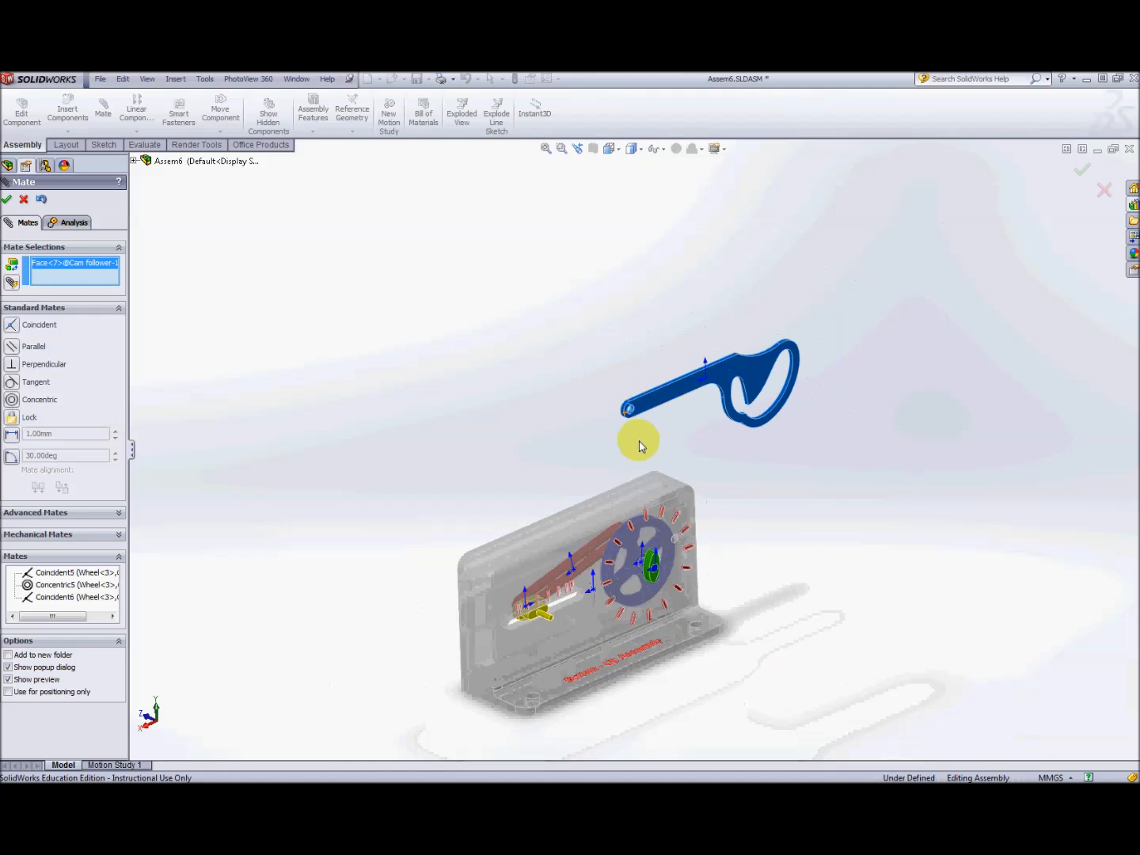
pyautogui.scroll(-3, 673, 515)
pyautogui.scroll(-2, 743, 574)
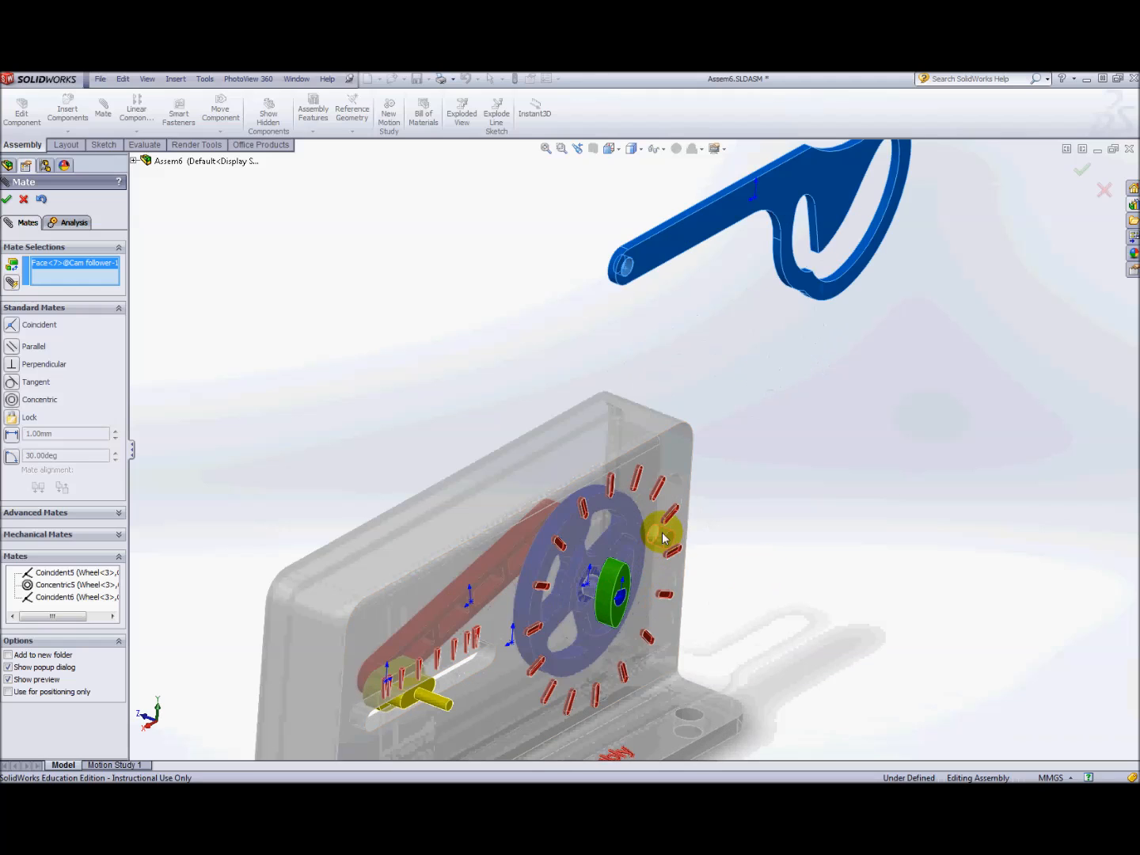
pyautogui.click(661, 535)
pyautogui.moveTo(795, 580); pyautogui.dragTo(758, 576, button='middle')
pyautogui.scroll(4, 748, 573)
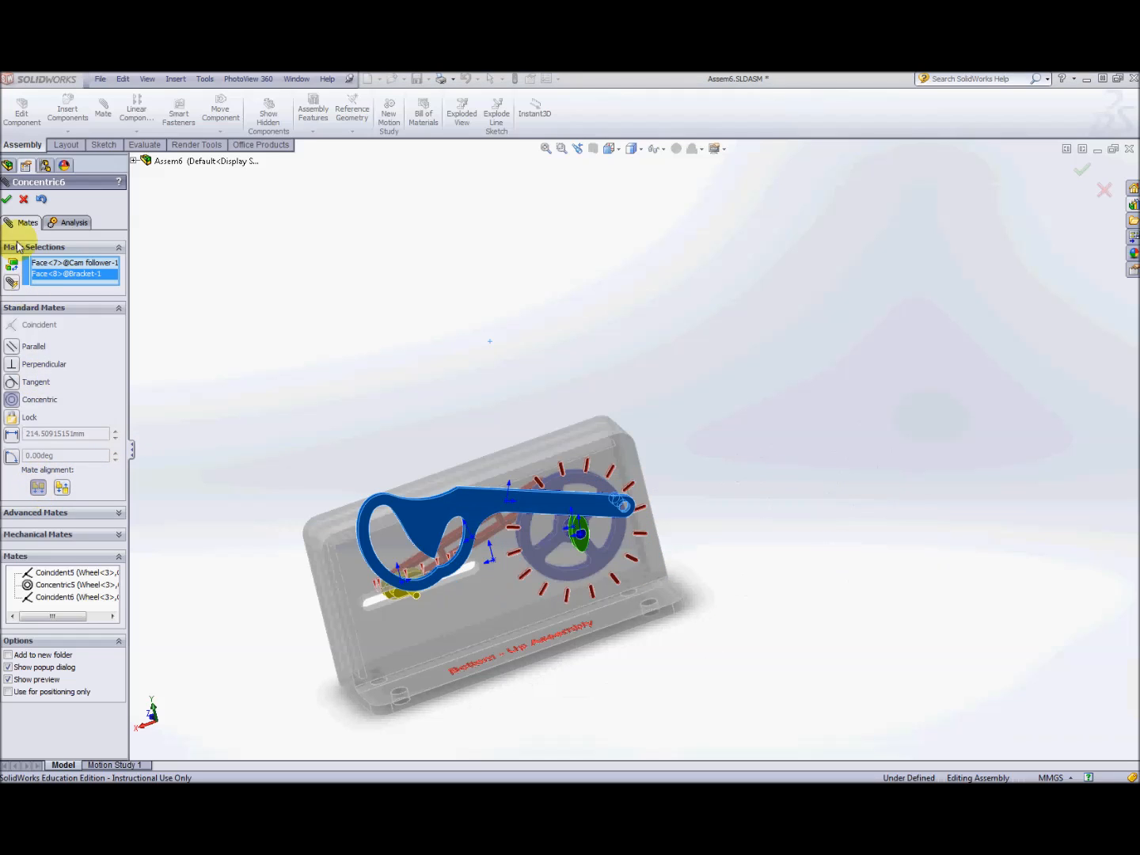
pyautogui.click(6, 201)
# Swing the cam follower clear of the bracket's pivot pin and mate its outer face Coincident with the pin's end face.
pyautogui.scroll(-3, 617, 449)
pyautogui.scroll(-3, 617, 448)
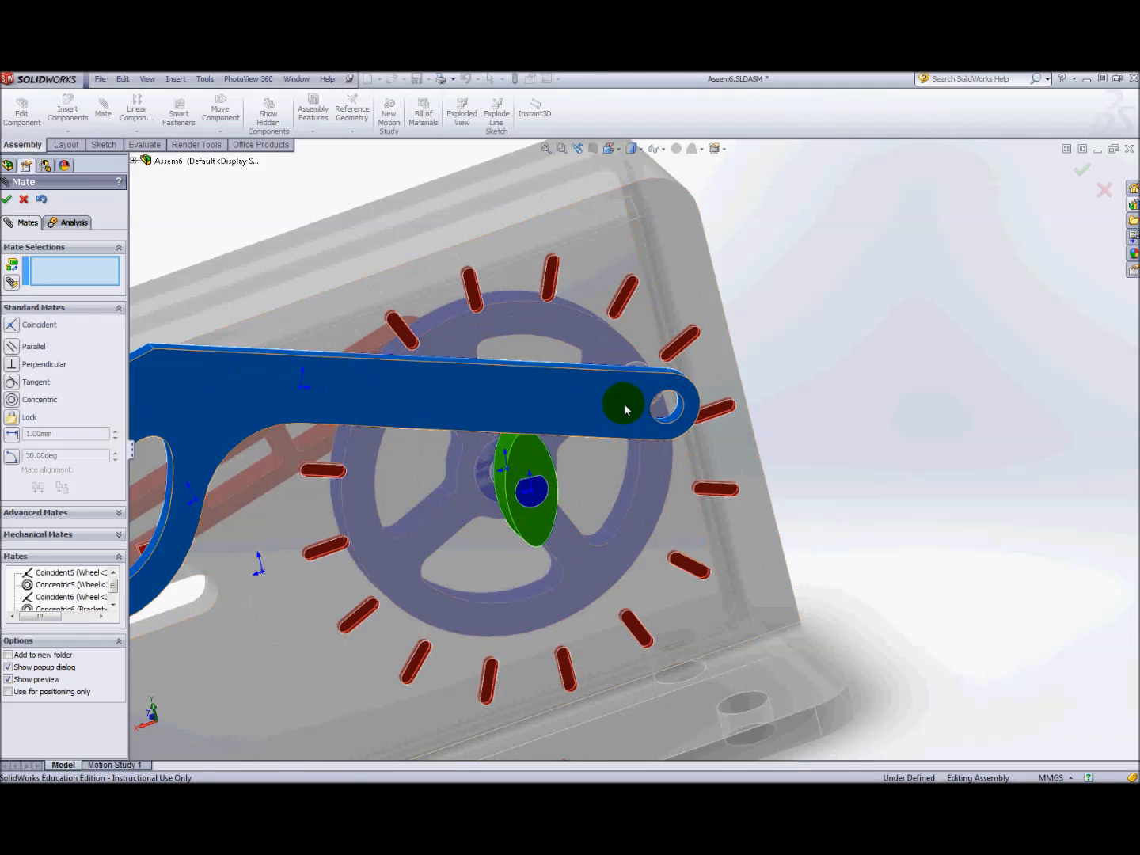
pyautogui.moveTo(603, 393); pyautogui.dragTo(647, 473)
pyautogui.click(643, 387)
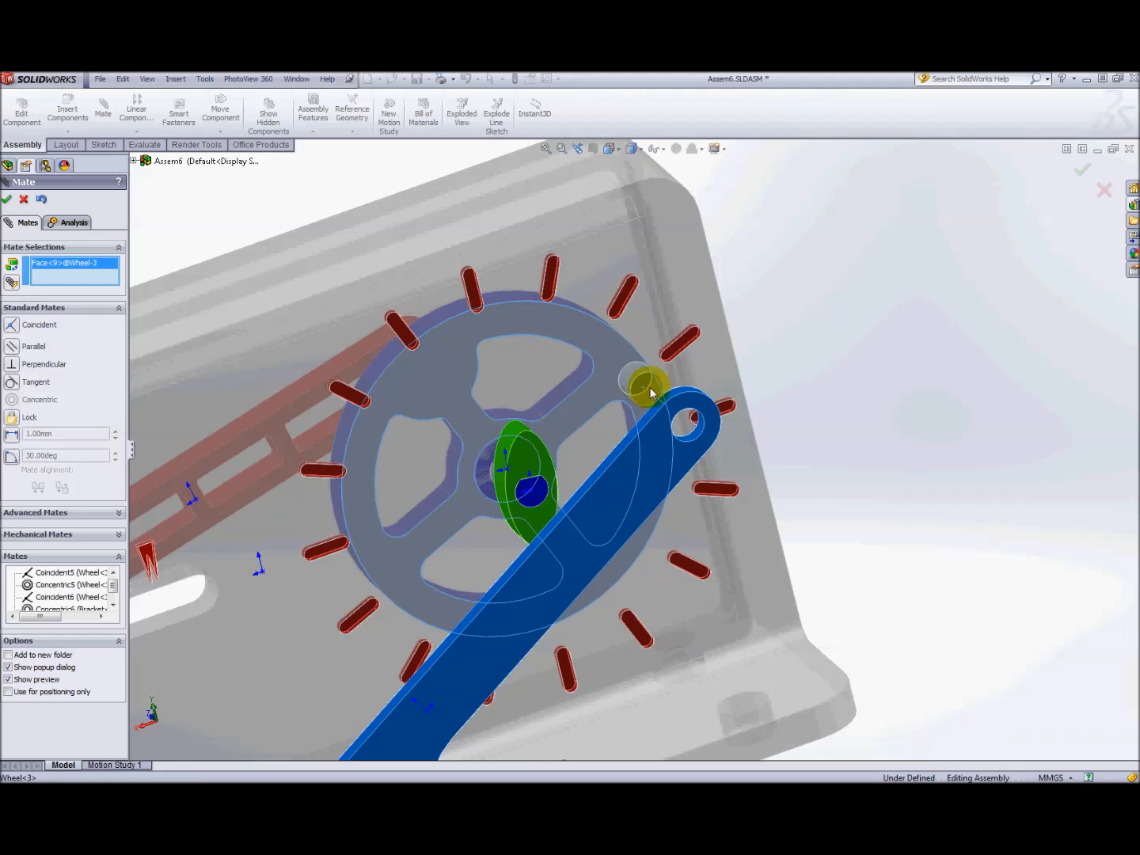
pyautogui.moveTo(761, 380); pyautogui.dragTo(845, 390, button='middle')
pyautogui.scroll(2, 844, 389)
pyautogui.click(674, 406)
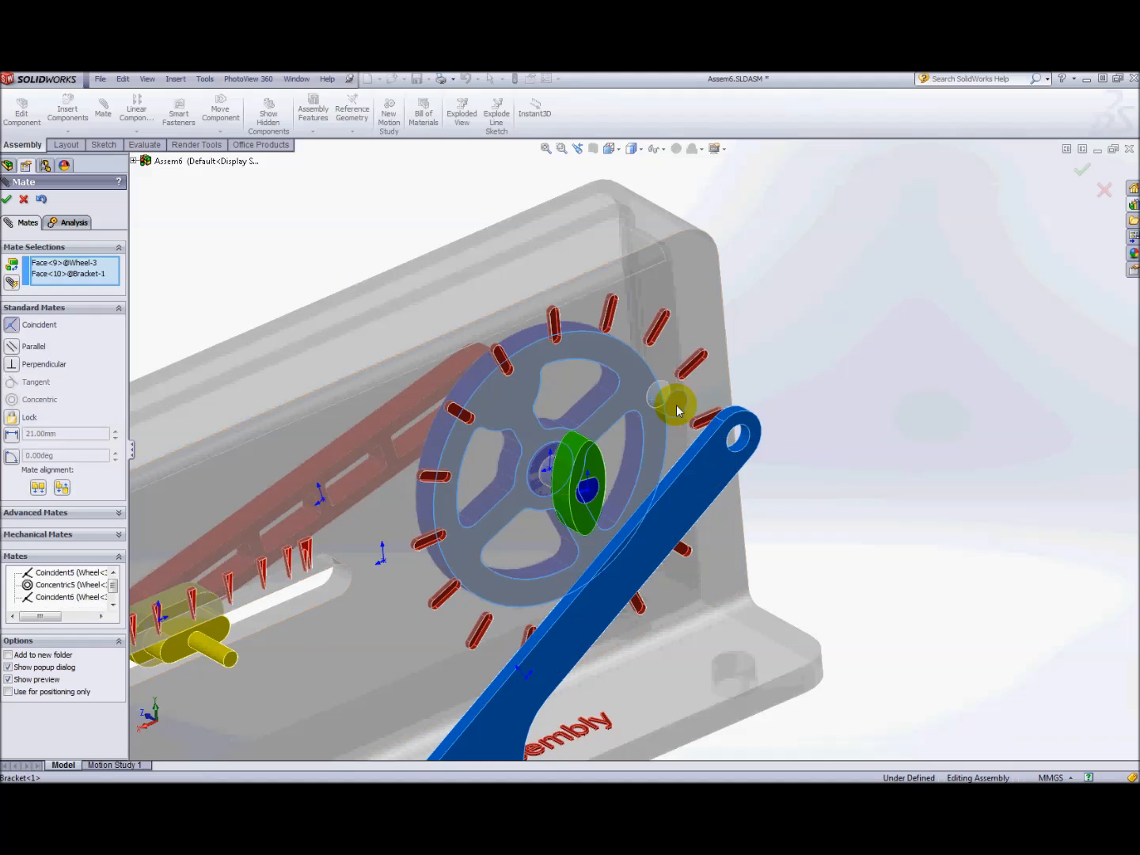
pyautogui.click(680, 408)
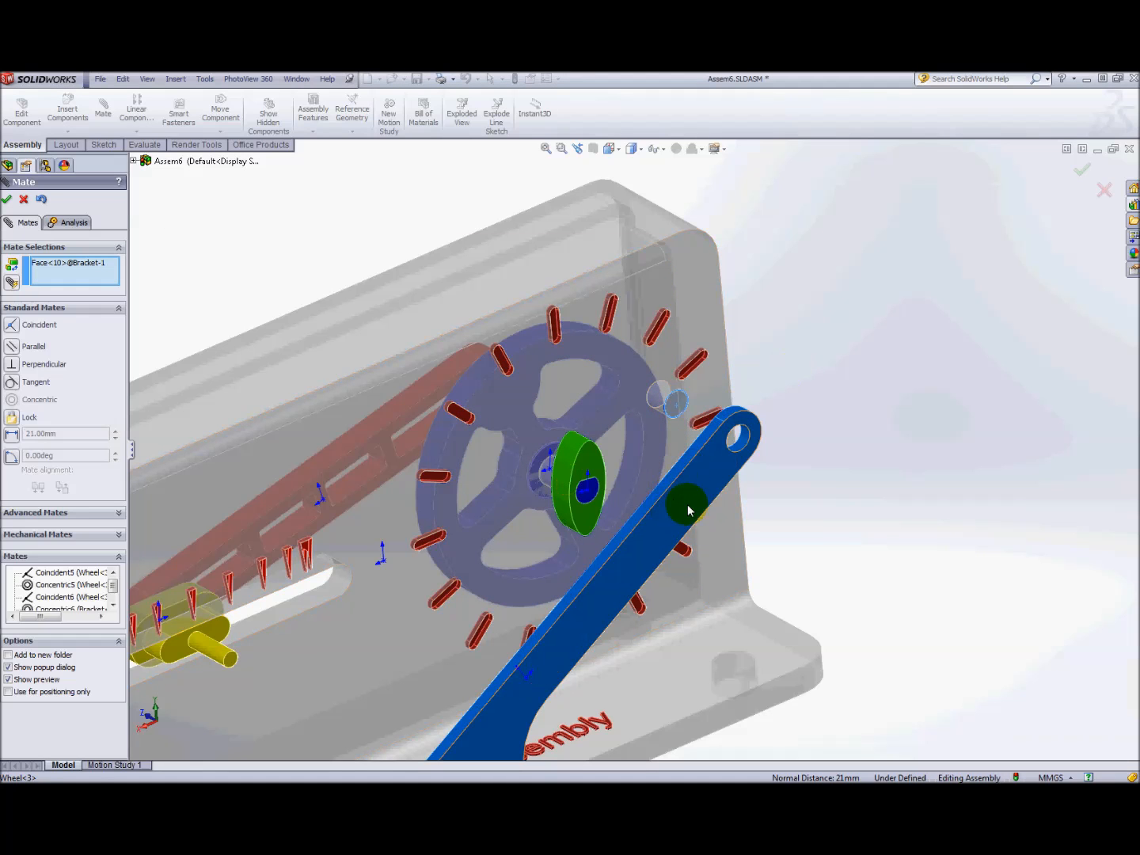
pyautogui.click(688, 500)
pyautogui.scroll(2, 622, 518)
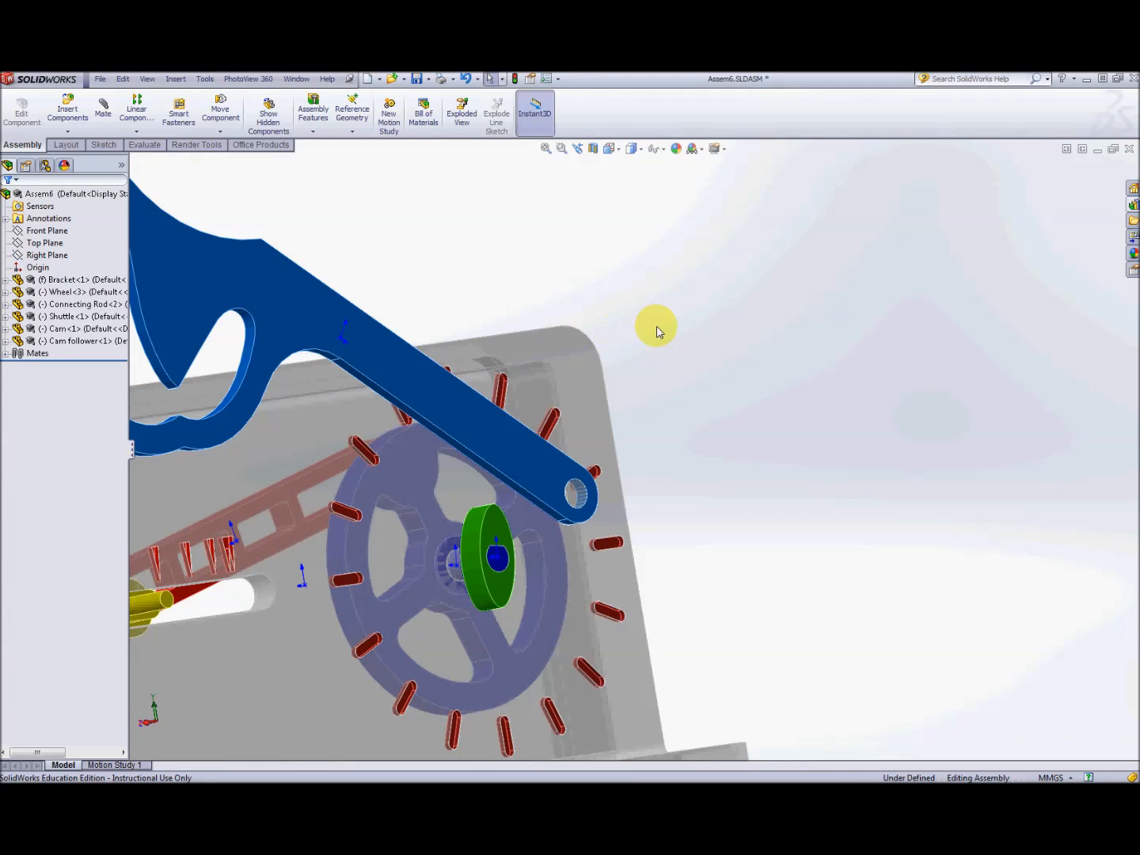
# Start a new mechanical mate of the Cam type.
pyautogui.scroll(3, 538, 305)
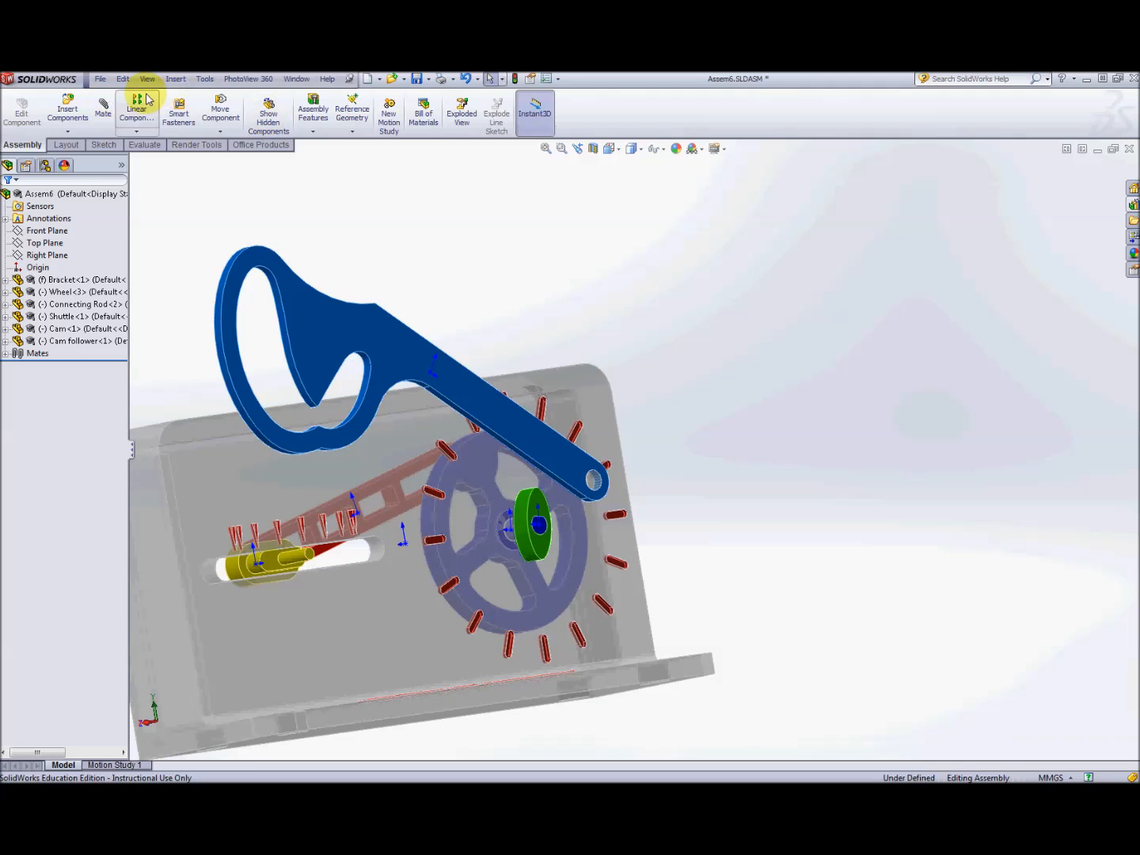
pyautogui.click(103, 110)
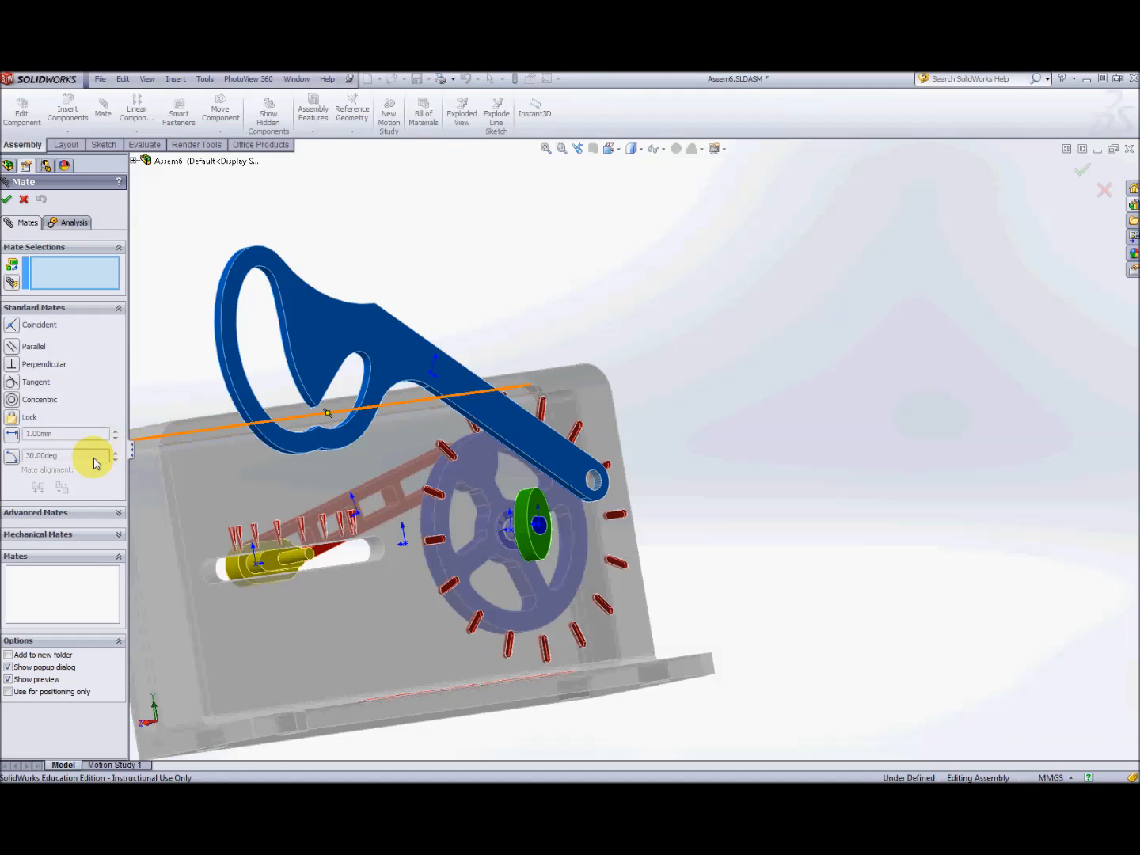
pyautogui.click(121, 536)
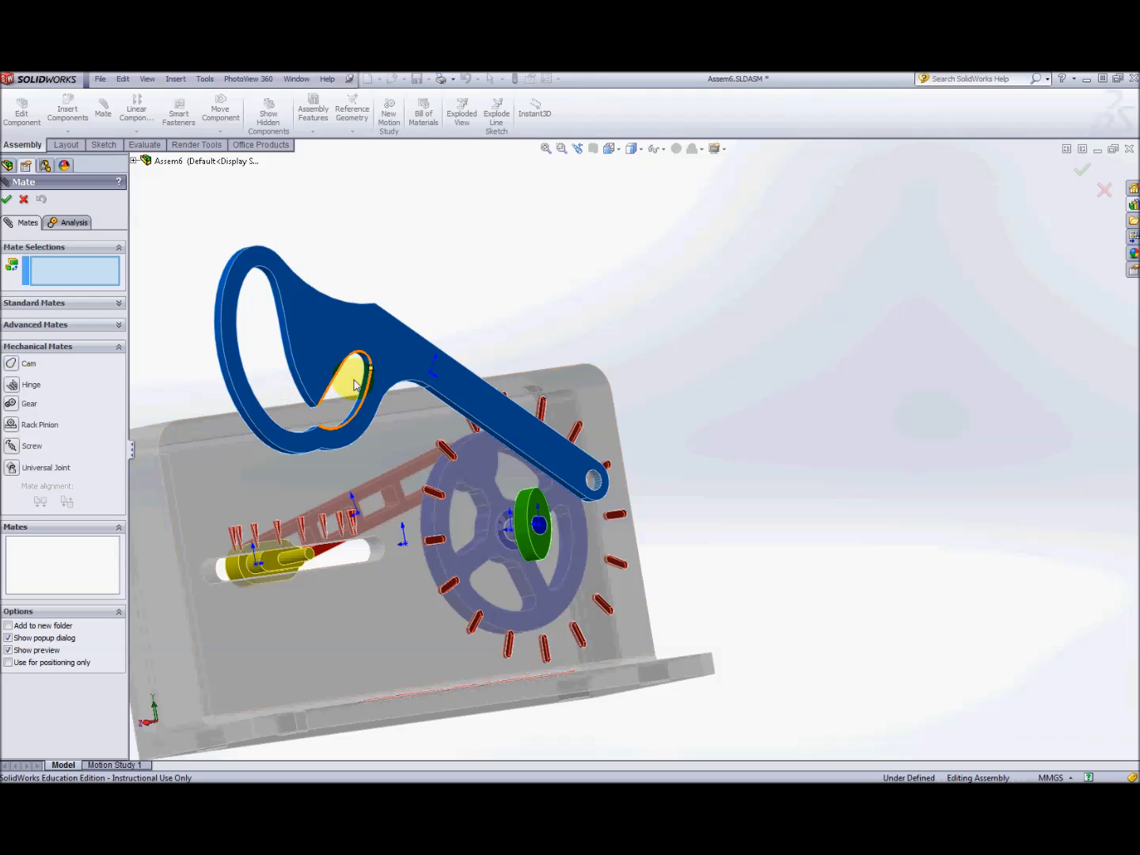
pyautogui.click(24, 364)
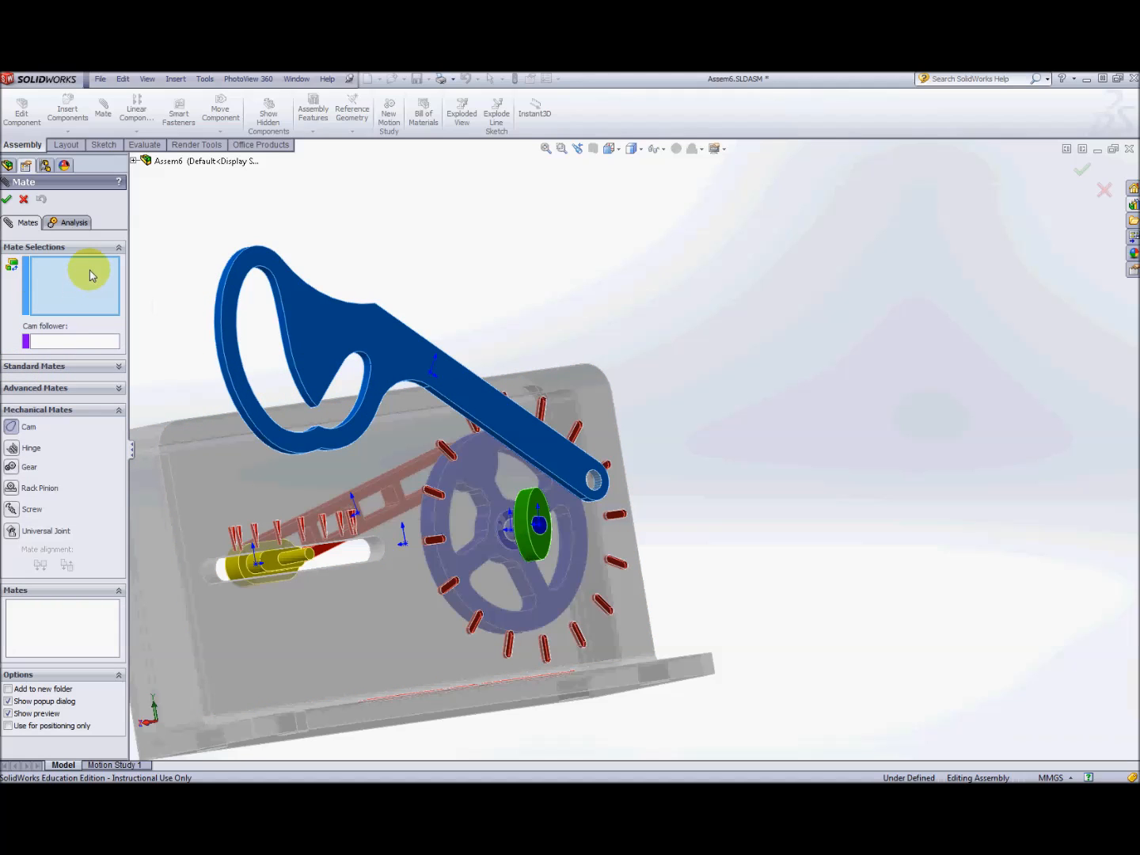
pyautogui.scroll(-2, 441, 415)
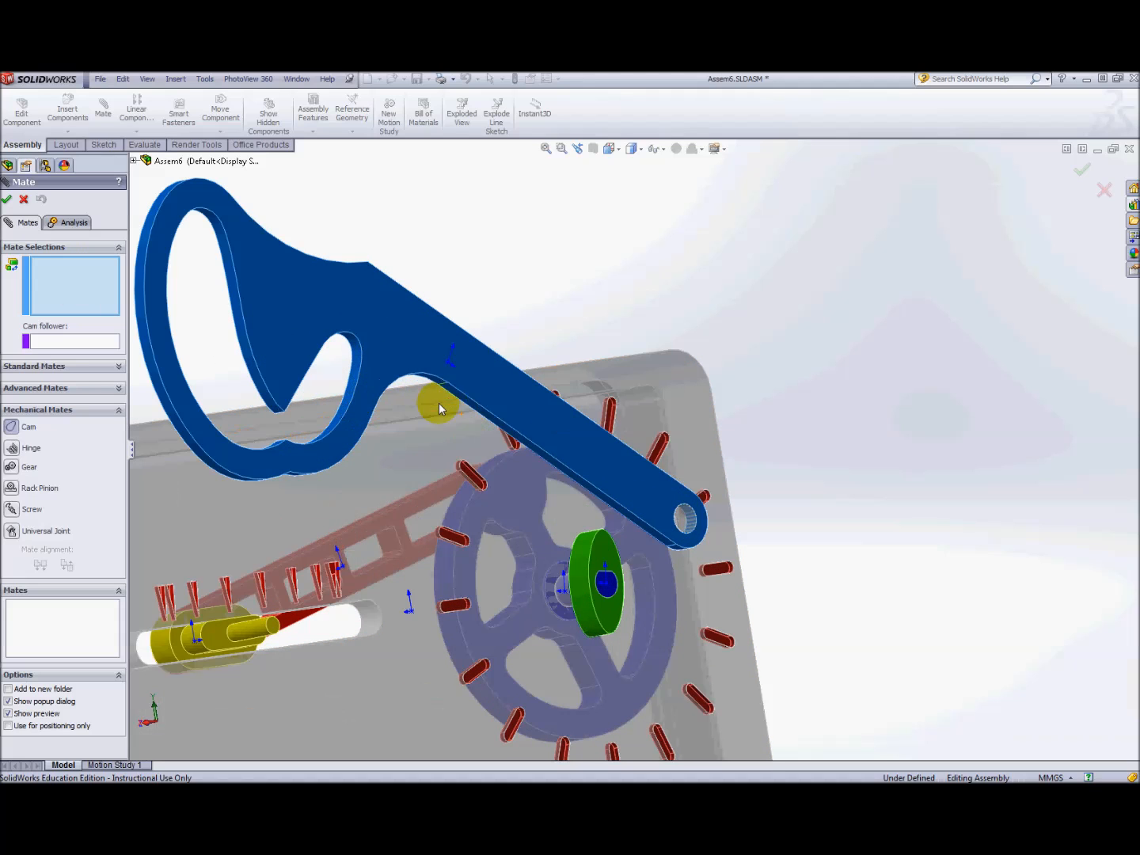
pyautogui.click(460, 401)
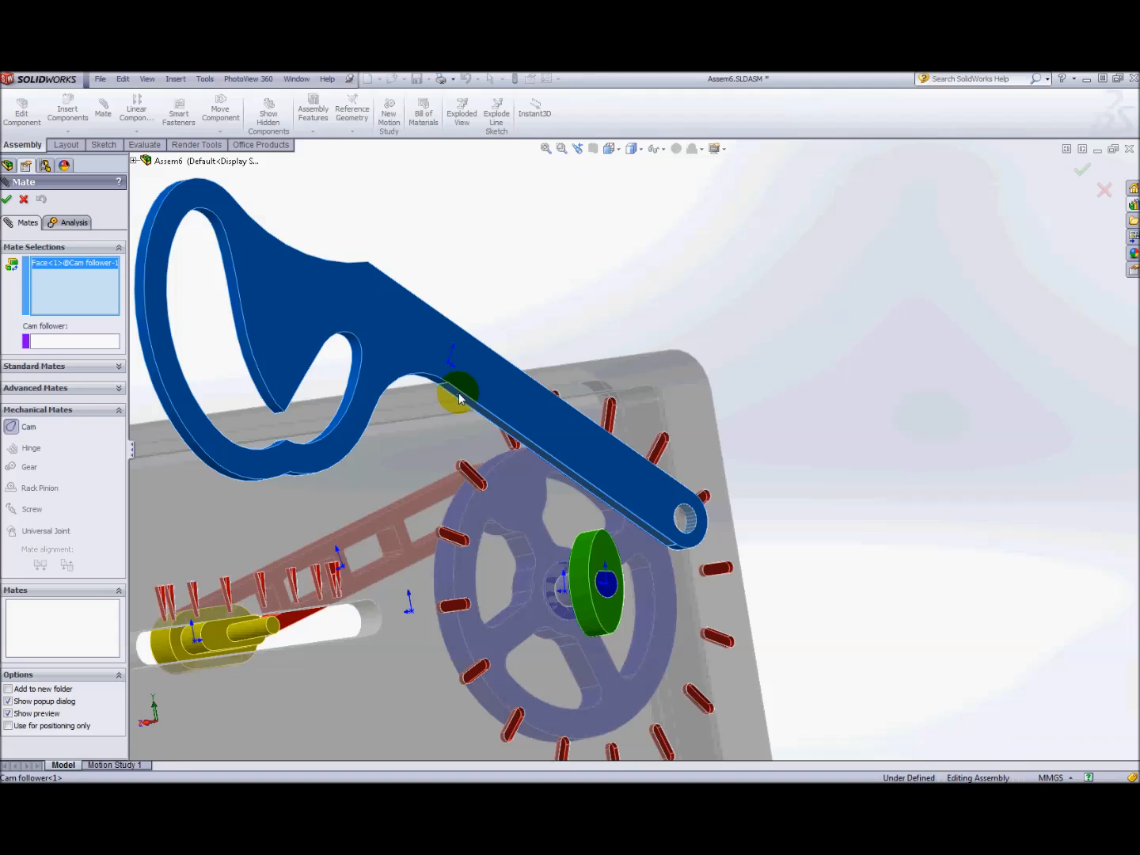
pyautogui.click(63, 342)
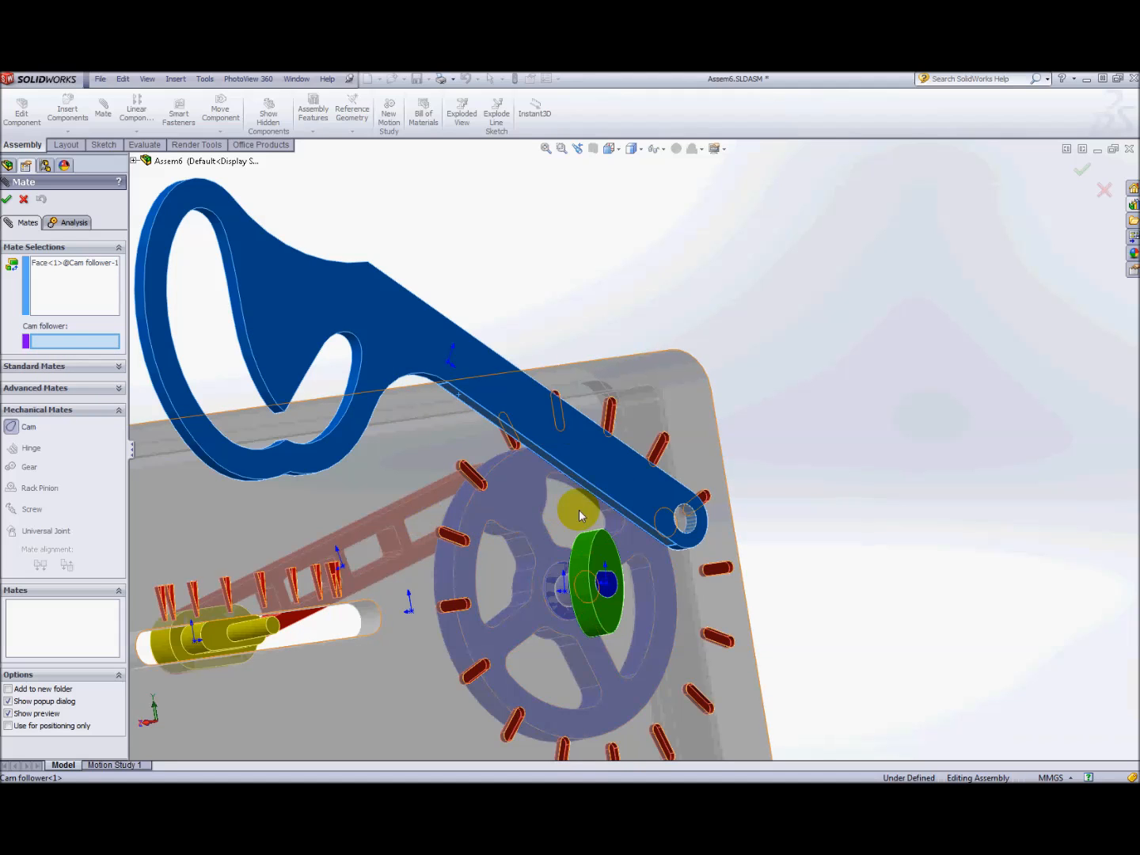
pyautogui.click(474, 406)
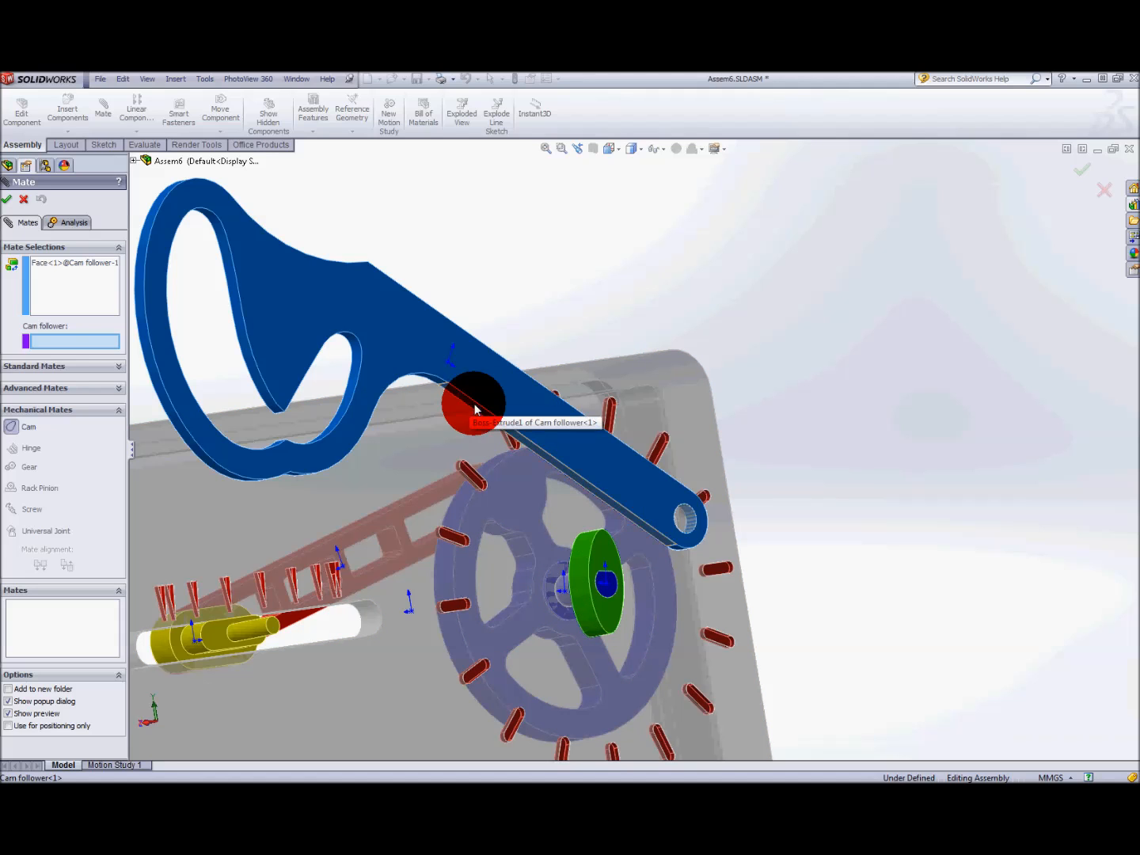
pyautogui.click(64, 310)
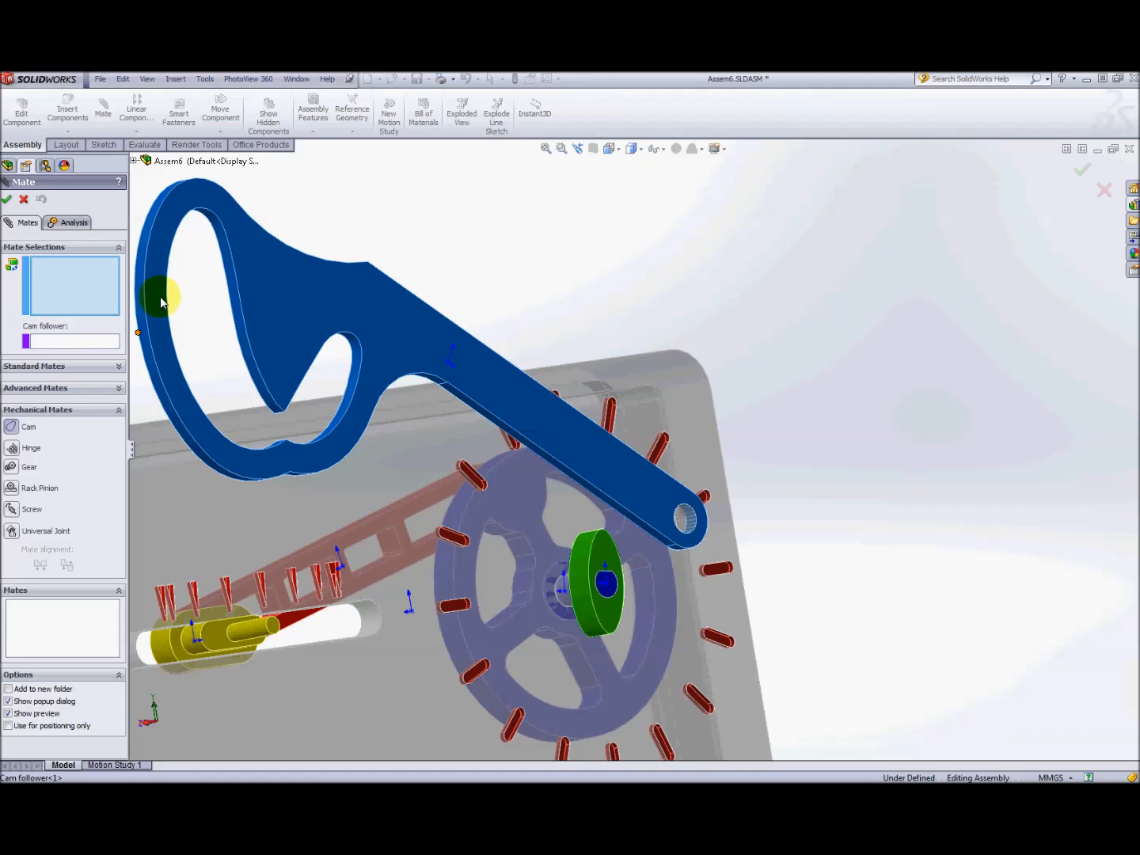
# Create a Cam mate between the cam's rim face and the lower edge face of the cam follower's arm, and finish mating.
pyautogui.click(580, 561)
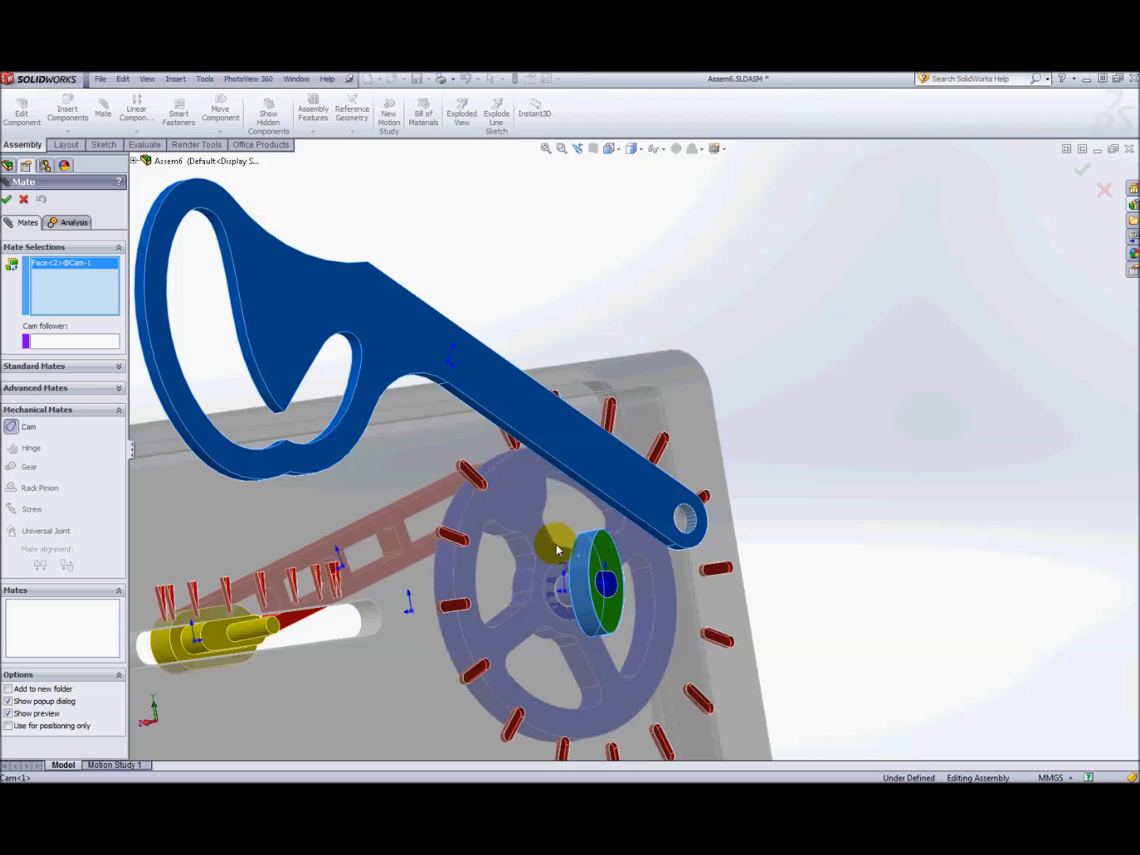
pyautogui.click(83, 341)
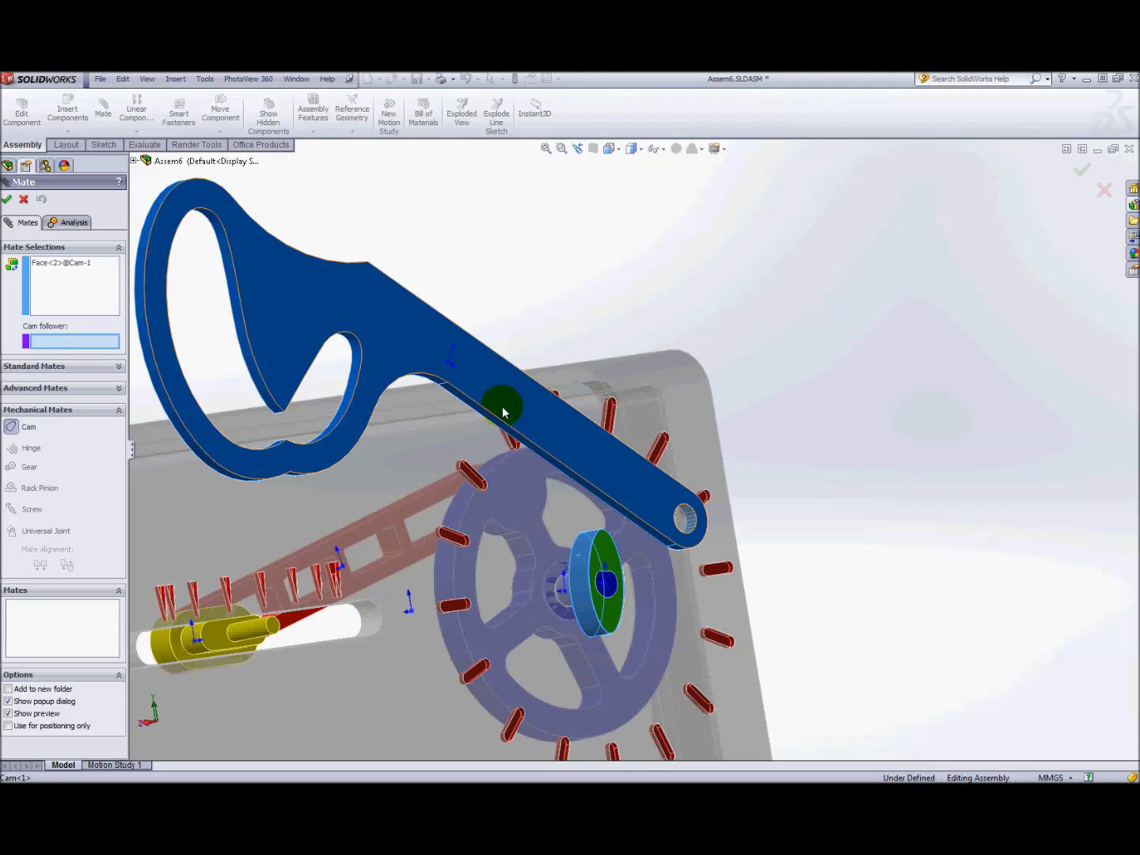
pyautogui.click(488, 414)
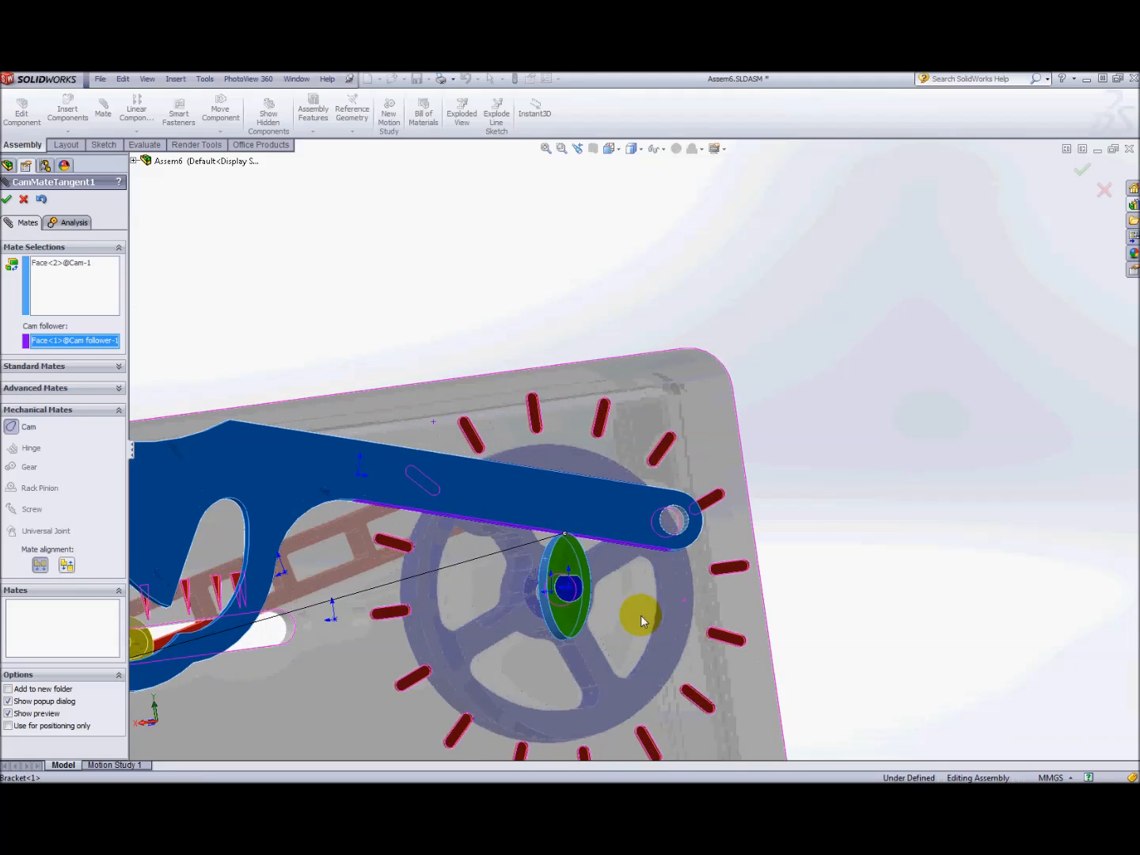
pyautogui.scroll(5, 643, 608)
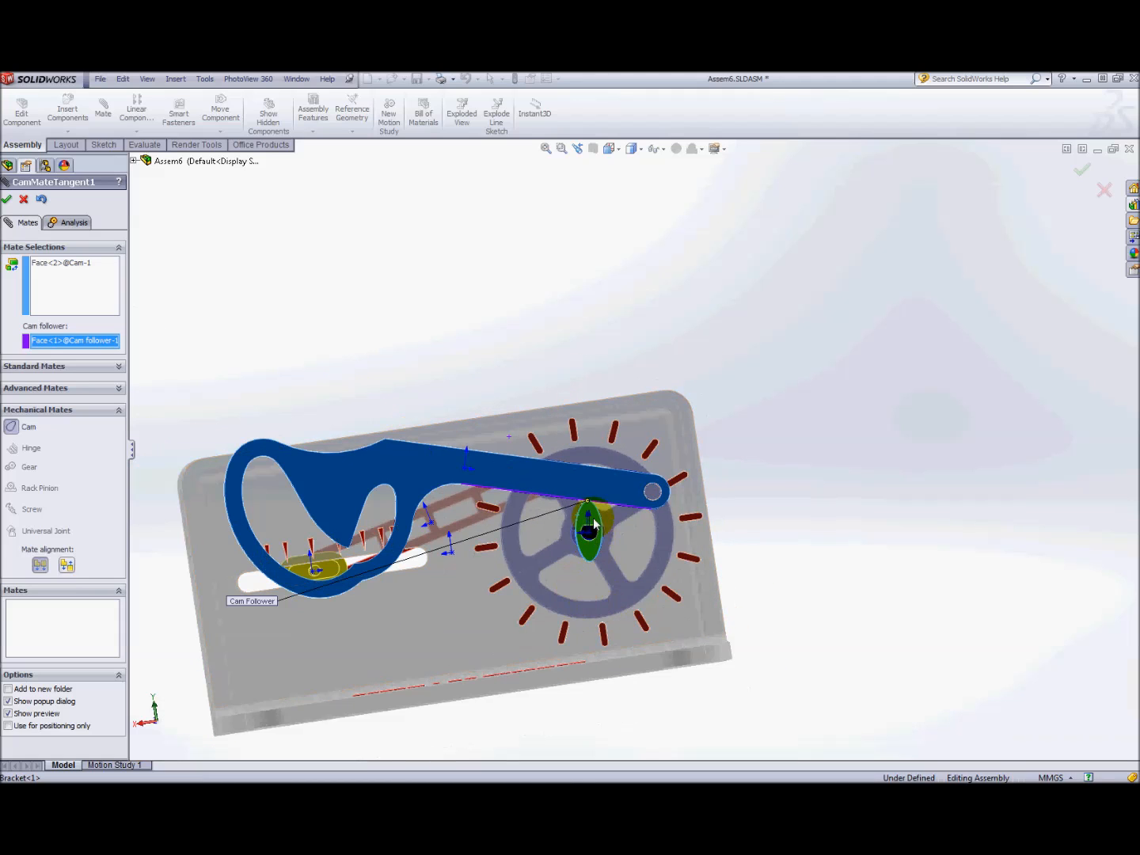
pyautogui.moveTo(621, 524); pyautogui.dragTo(587, 501, button='middle')
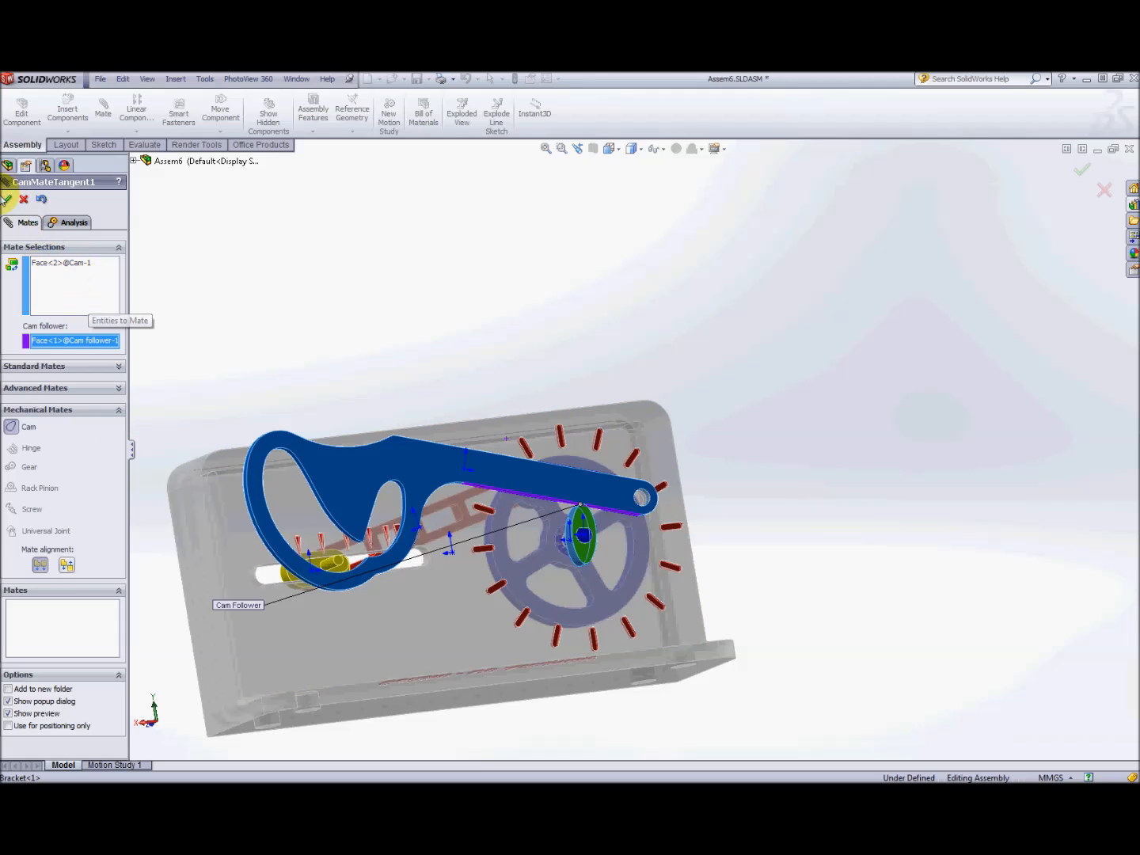
pyautogui.click(6, 200)
pyautogui.click(654, 439)
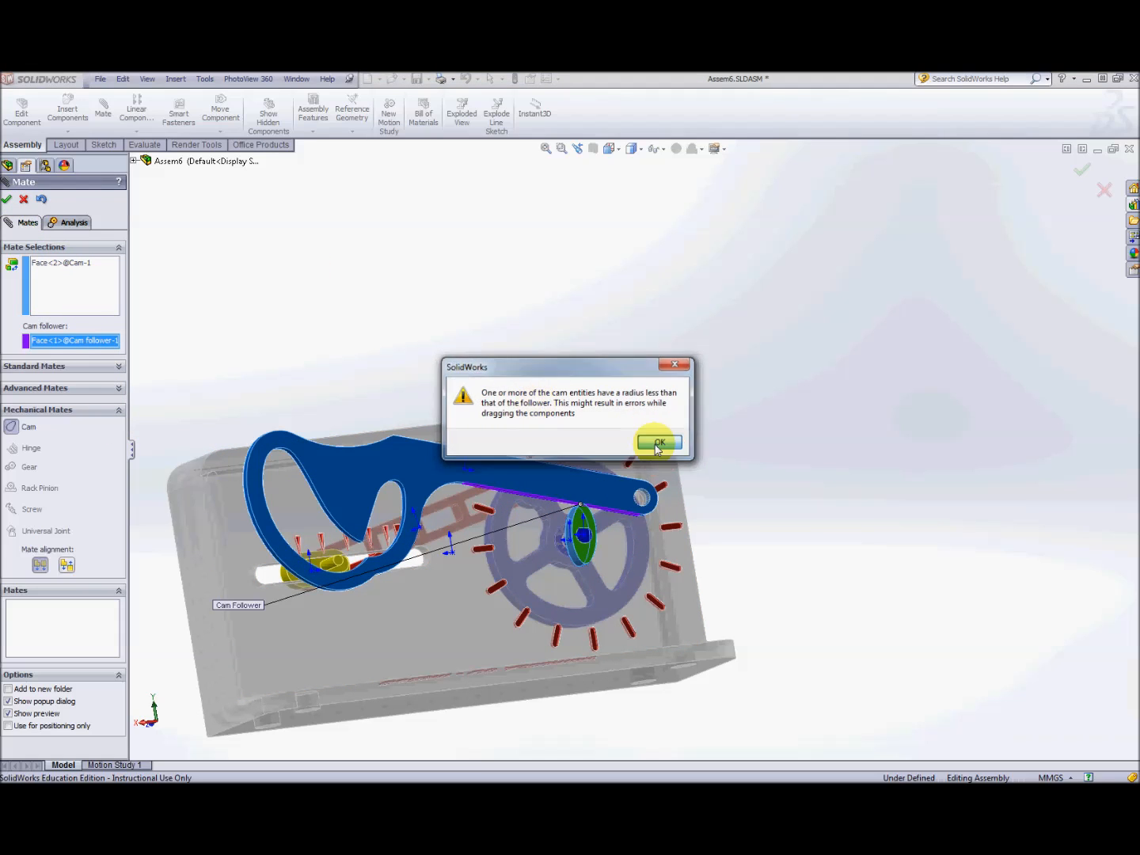
pyautogui.click(5, 199)
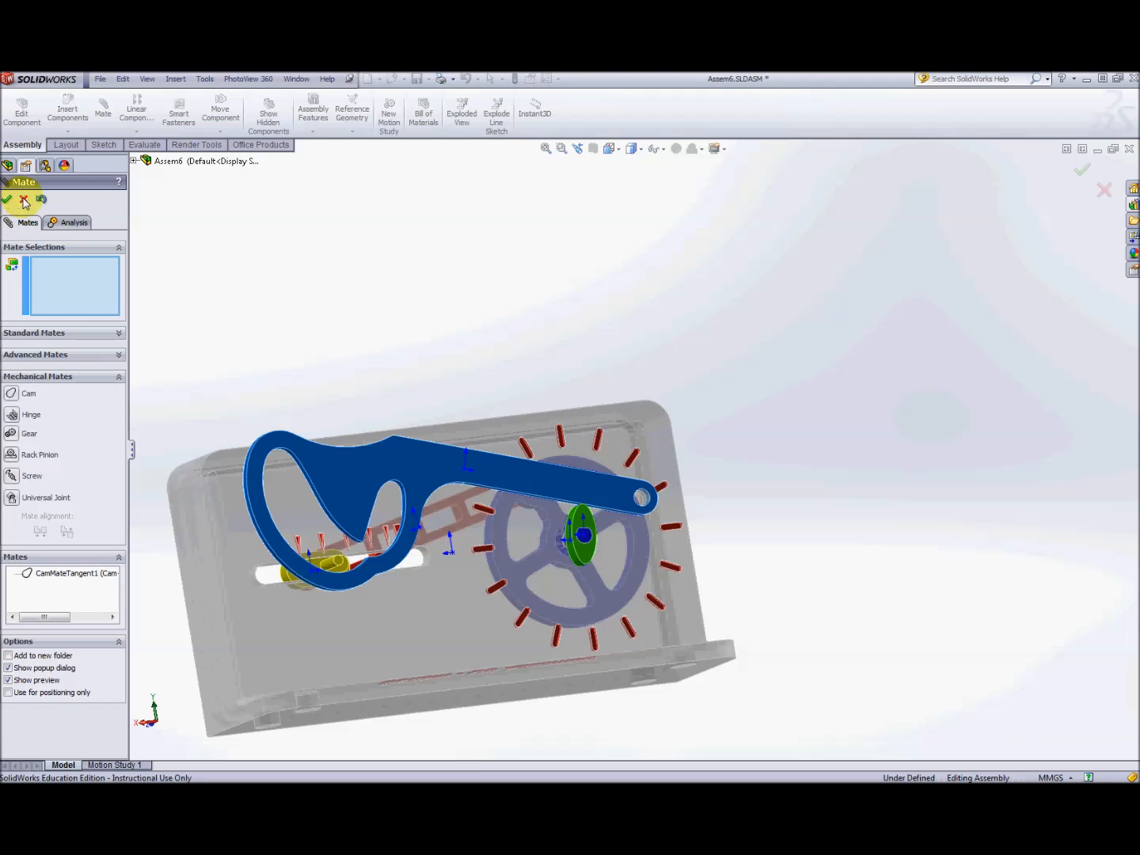
pyautogui.click(25, 201)
# Turn the wheel to check how the cam, cam follower, connecting rod and shuttle move together.
pyautogui.moveTo(455, 322); pyautogui.dragTo(472, 408, button='middle')
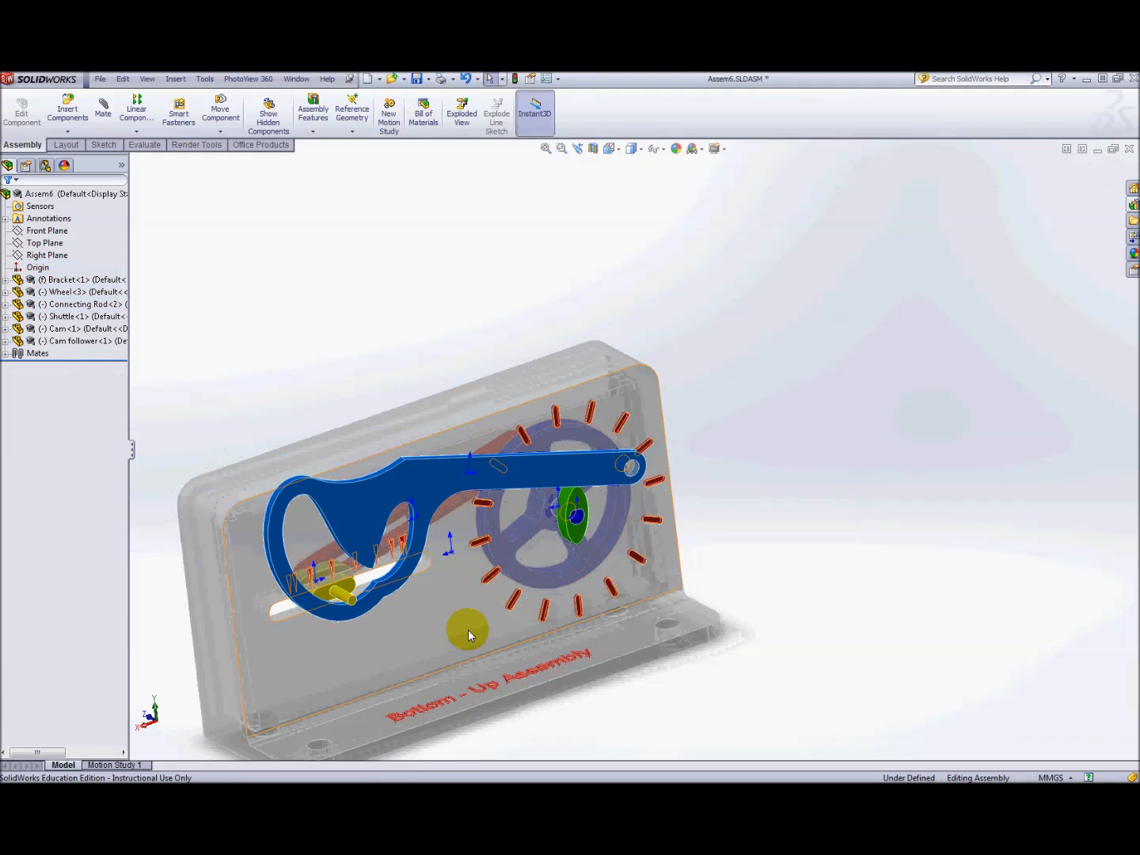
pyautogui.scroll(2, 468, 631)
pyautogui.moveTo(574, 631); pyautogui.dragTo(546, 627, button='middle')
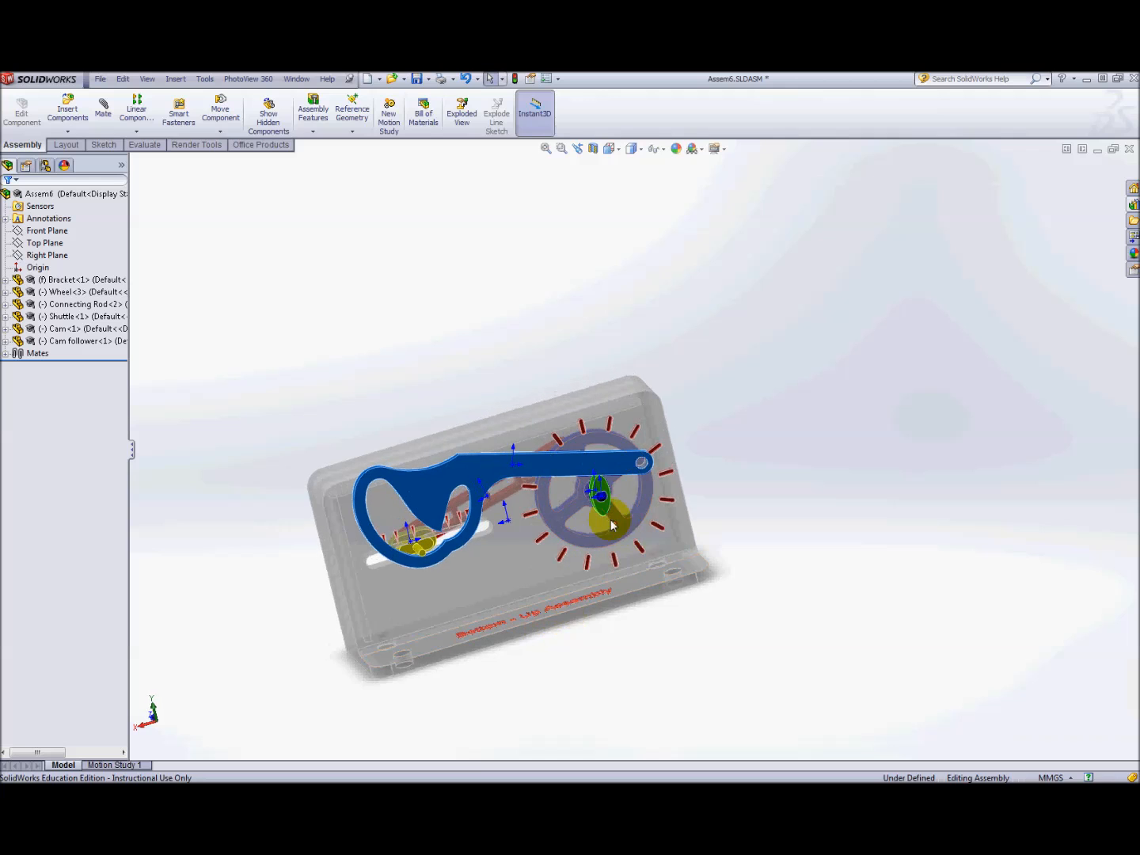
pyautogui.scroll(-2, 611, 524)
pyautogui.moveTo(649, 512); pyautogui.dragTo(562, 486)
pyautogui.moveTo(621, 526); pyautogui.dragTo(653, 523, button='middle')
pyautogui.scroll(2, 635, 530)
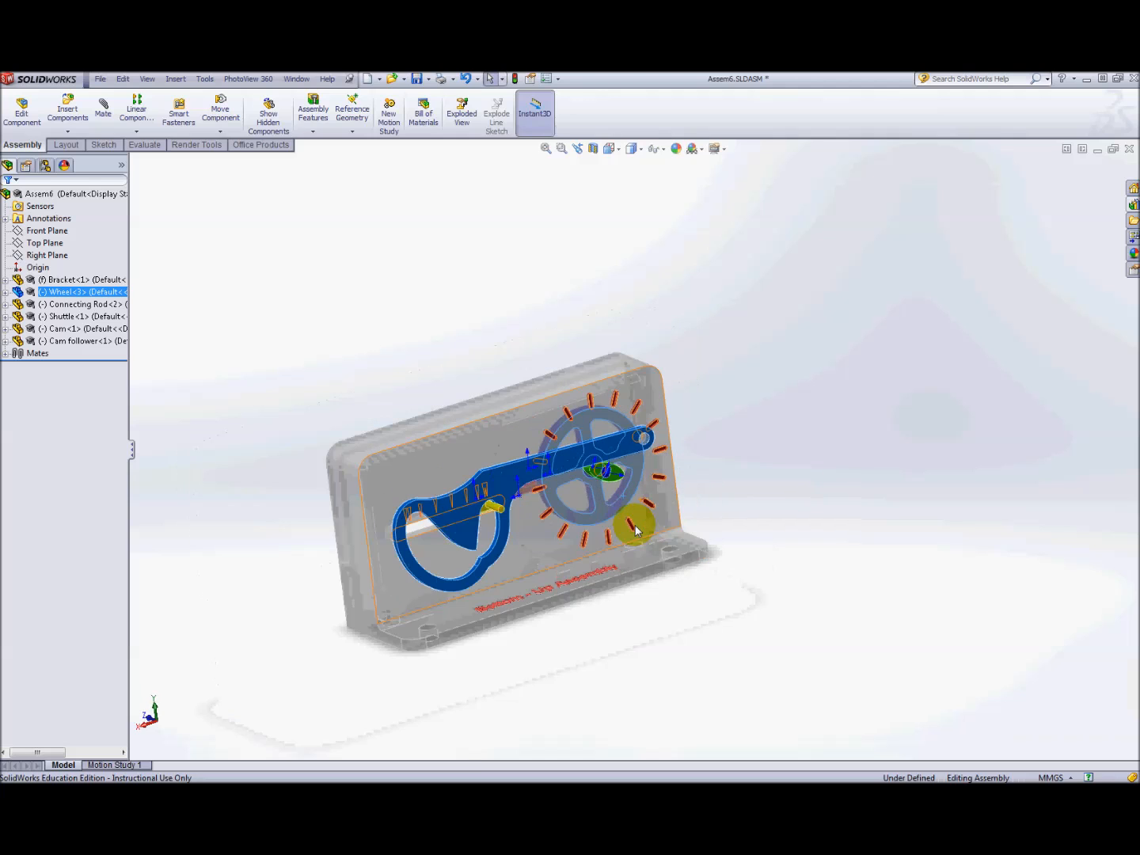
pyautogui.click(812, 420)
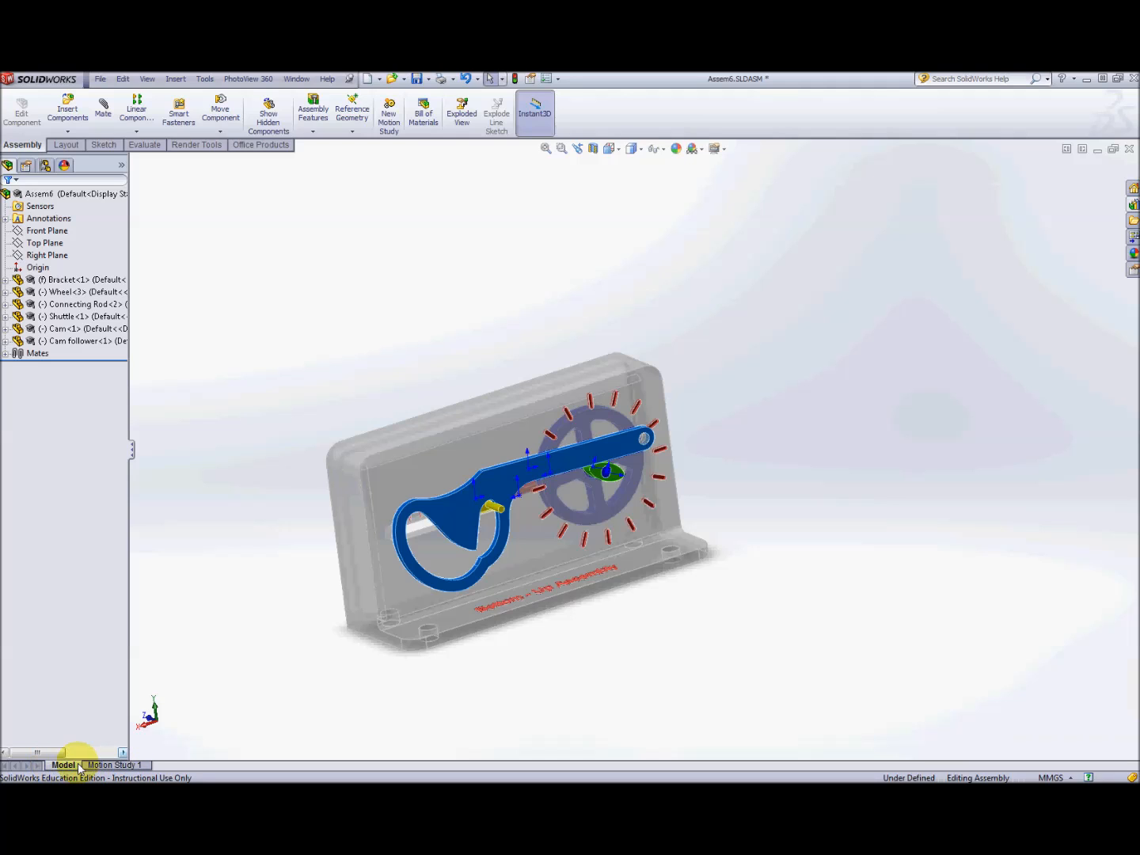
# In Motion Study 1, add a rotary motor on the wheel's circular rim edge with a constant speed of 6 RPM.
pyautogui.click(135, 766)
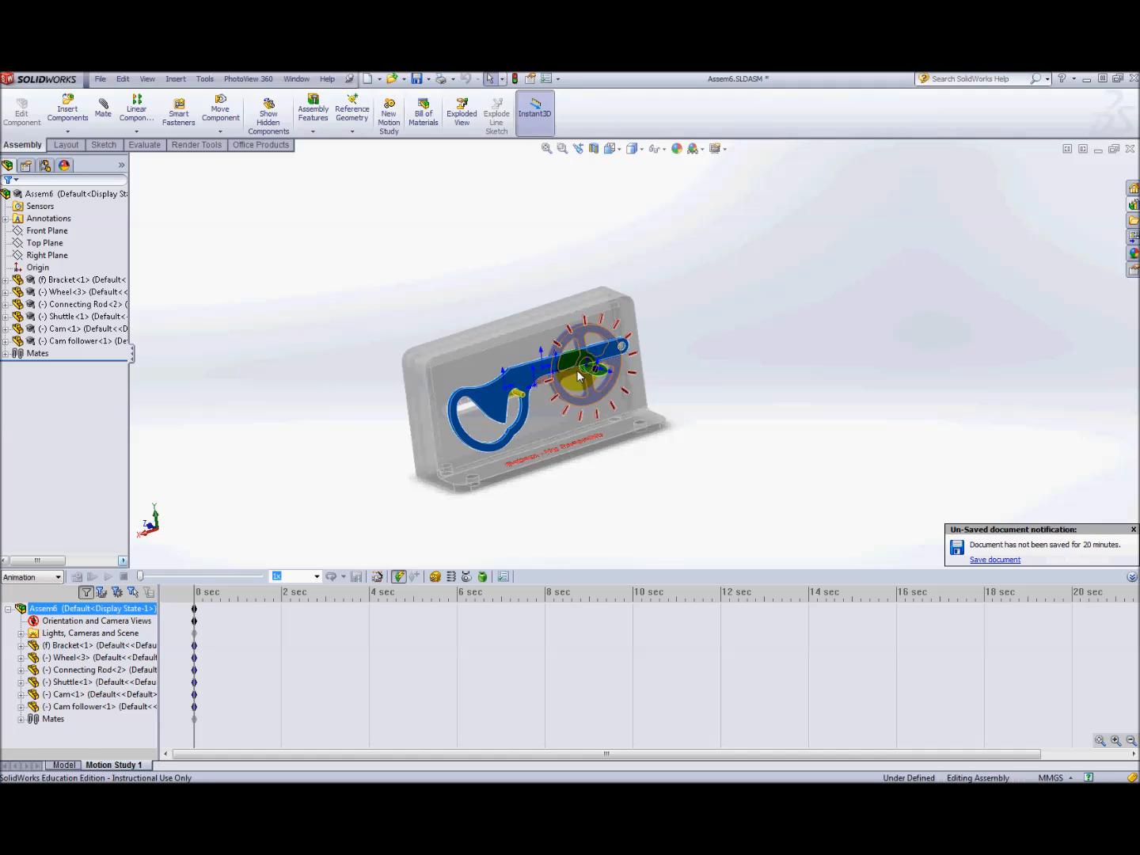
pyautogui.scroll(-3, 559, 372)
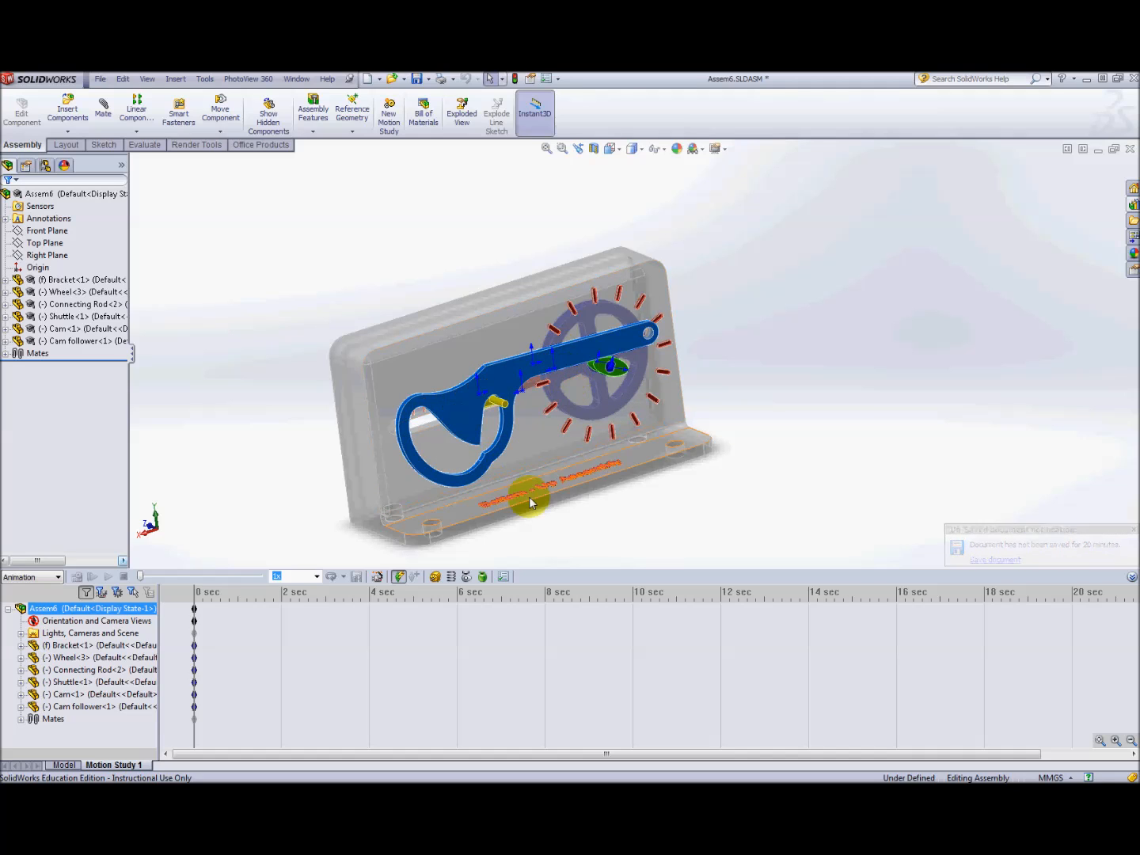
pyautogui.click(435, 577)
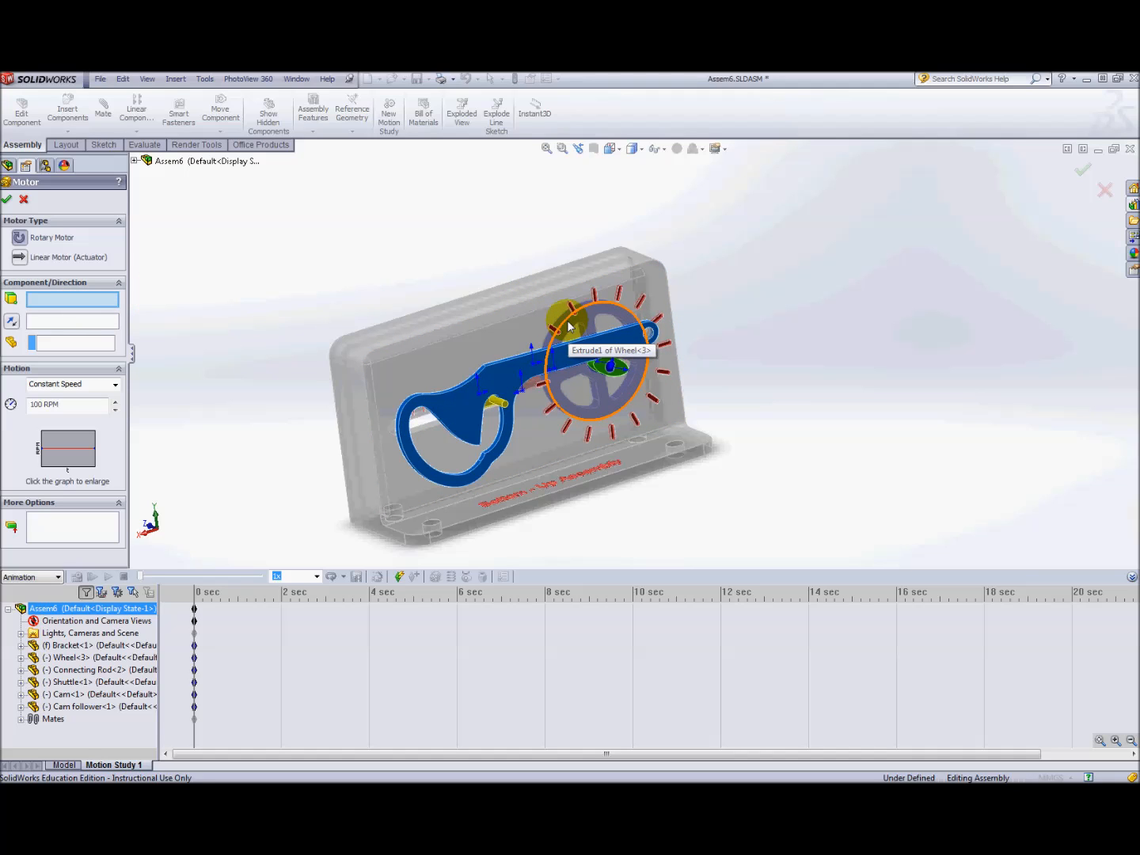
pyautogui.click(569, 326)
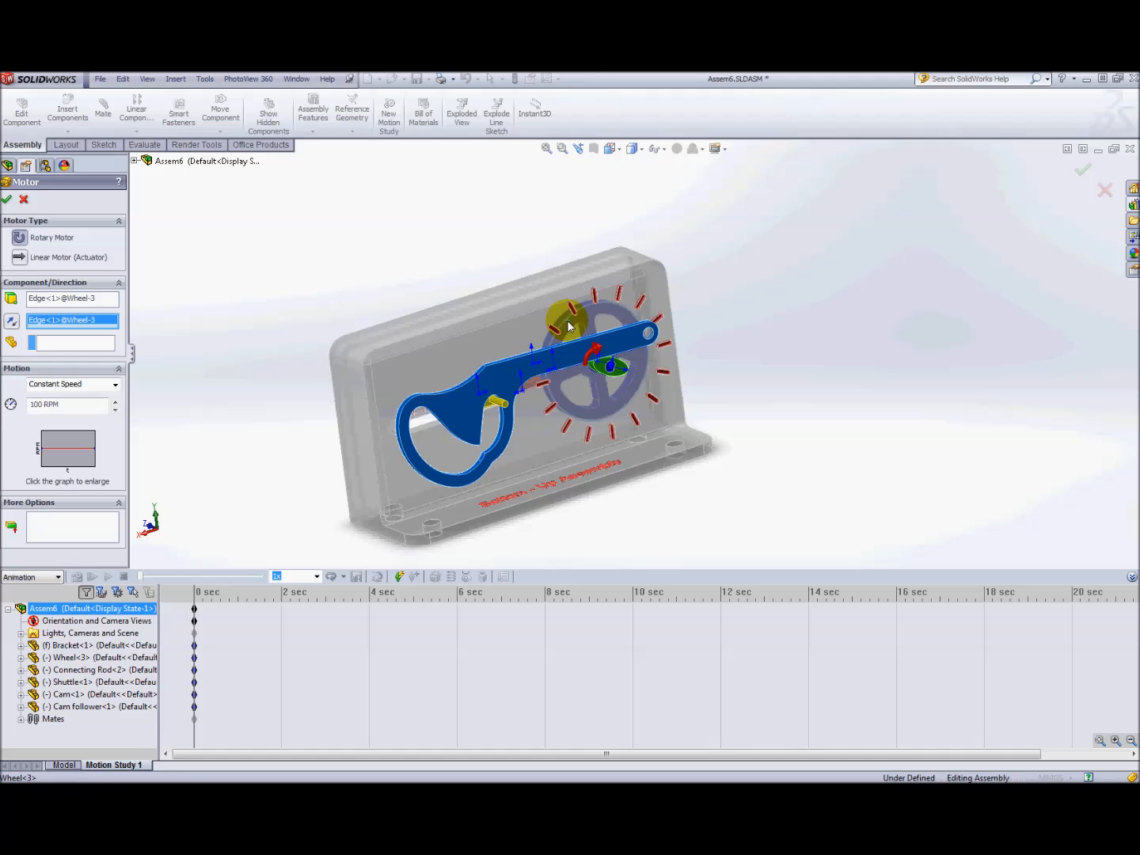
pyautogui.moveTo(617, 366)
pyautogui.mouseDown(button='middle')
pyautogui.moveTo(589, 359)
pyautogui.moveTo(637, 387)
pyautogui.mouseUp(button='middle')
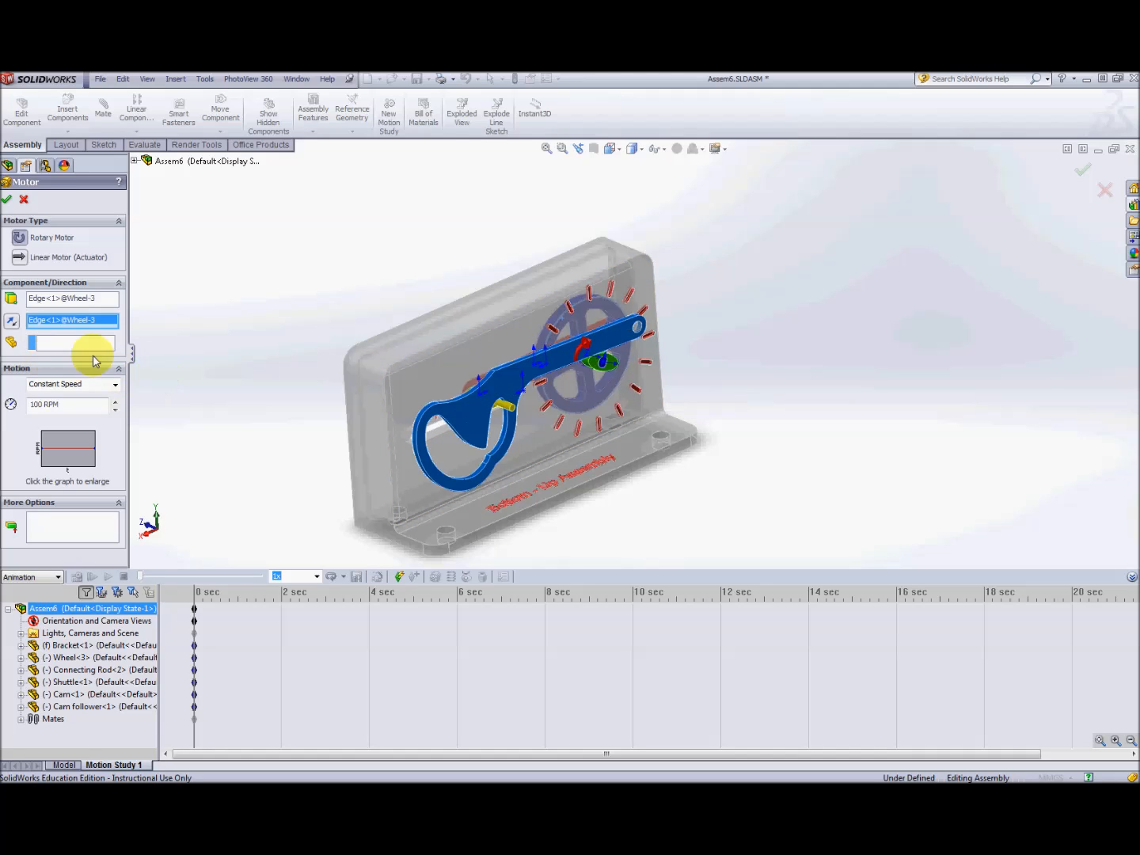
pyautogui.doubleClick(61, 404)
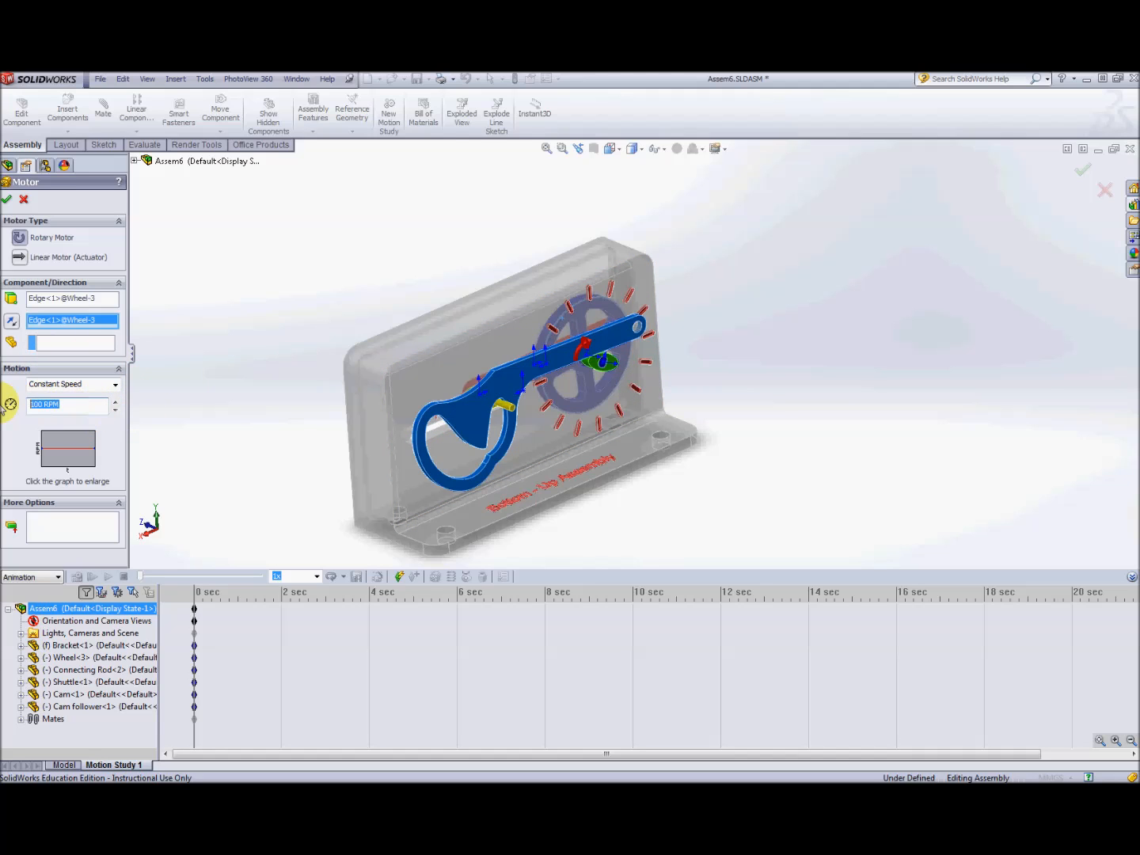
pyautogui.write('6')
pyautogui.click(115, 384)
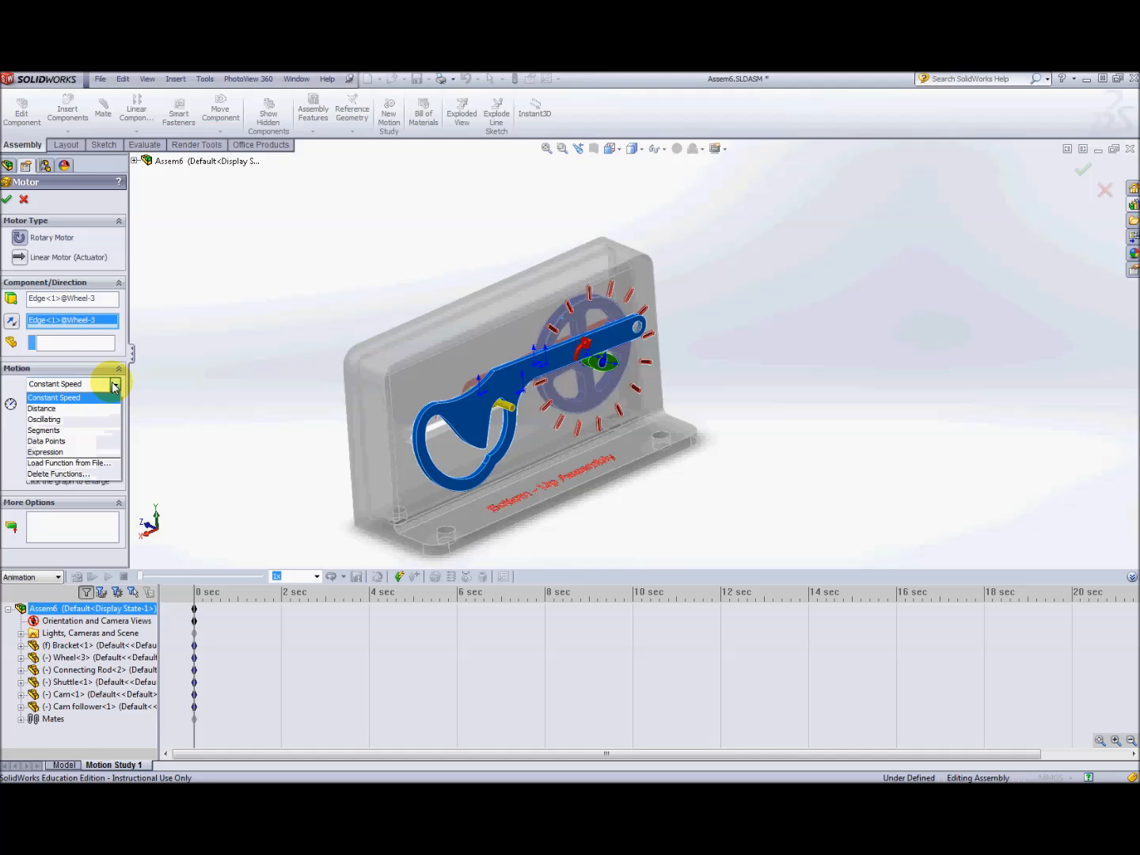
pyautogui.click(114, 385)
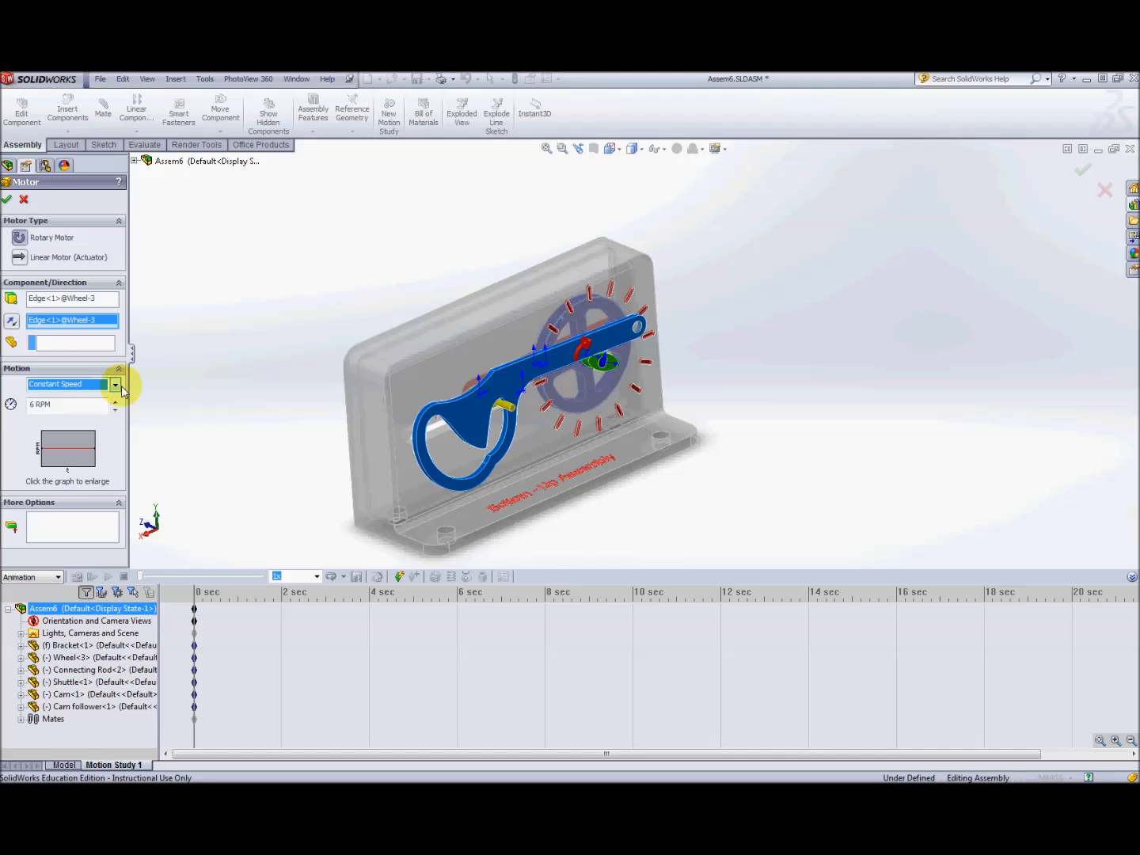
pyautogui.click(8, 204)
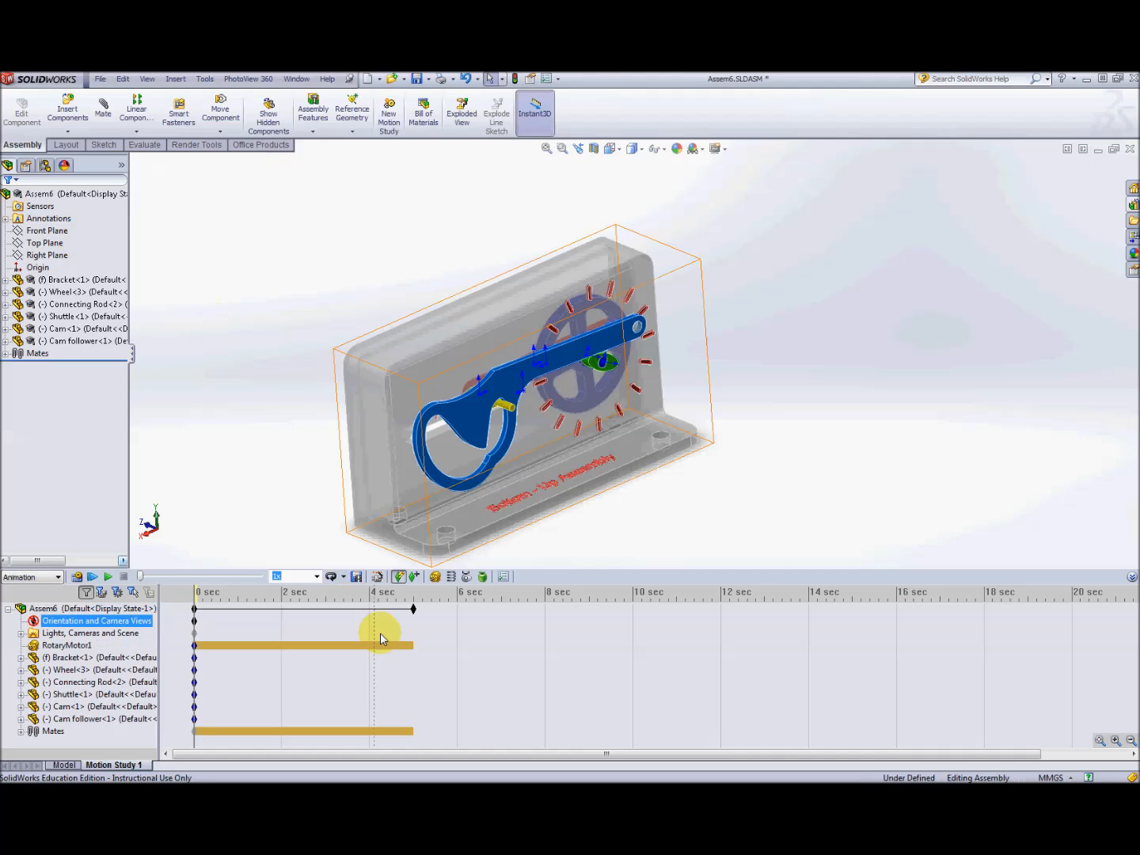
# Extend the motion study's total duration to 10 seconds.
pyautogui.click(410, 609)
pyautogui.moveTo(410, 608); pyautogui.dragTo(633, 608)
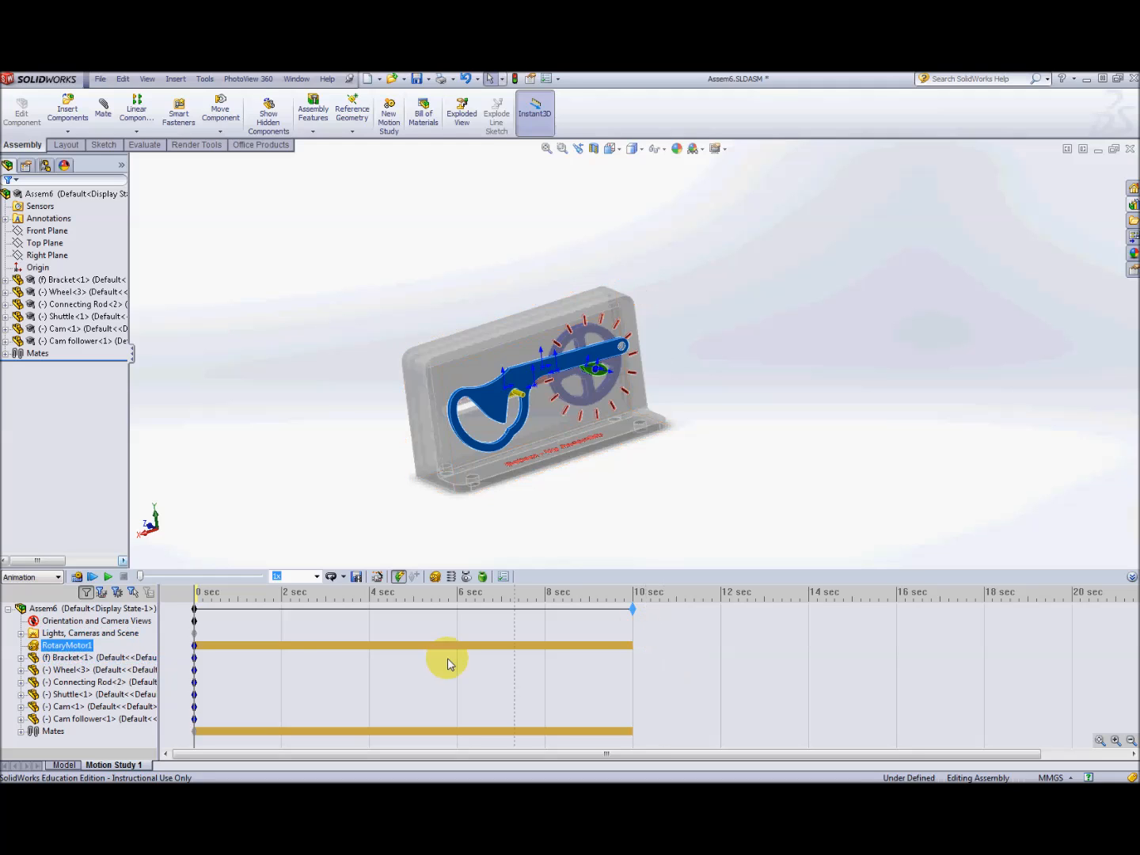
pyautogui.click(99, 681)
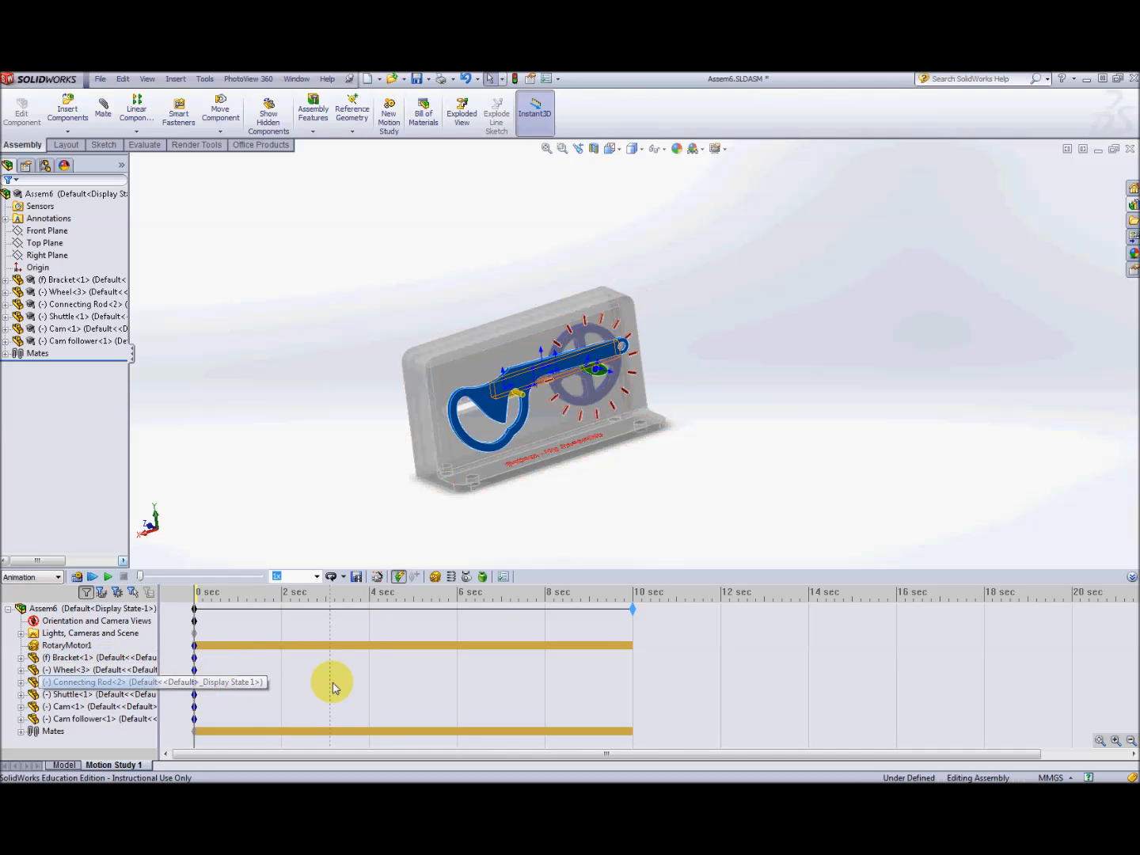
pyautogui.click(667, 659)
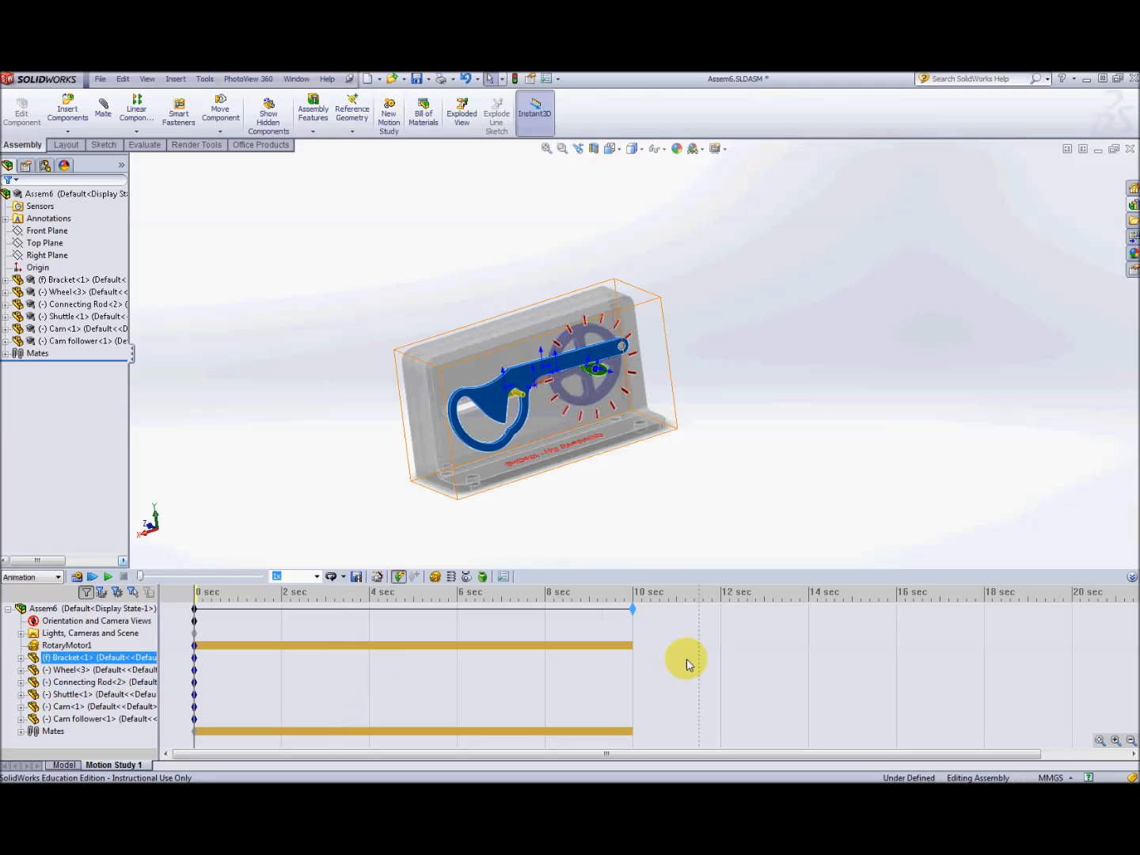
pyautogui.click(225, 623)
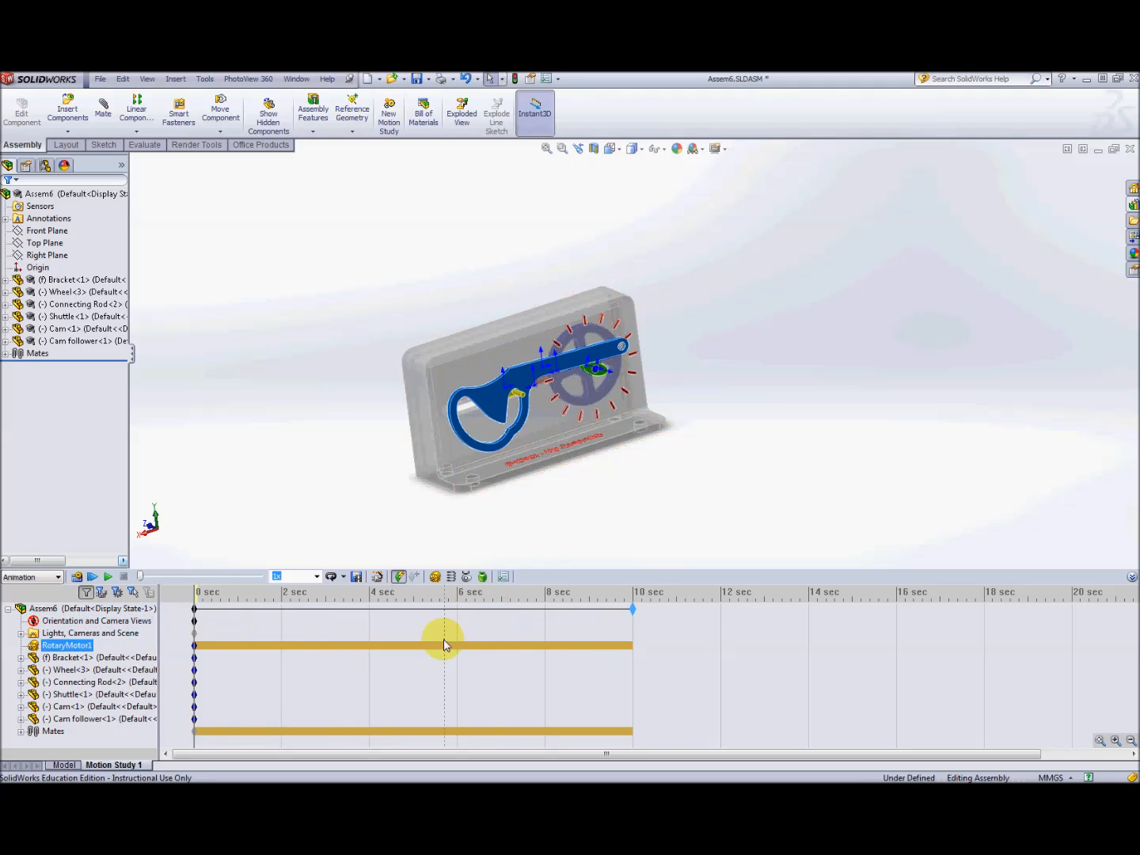
pyautogui.click(424, 629)
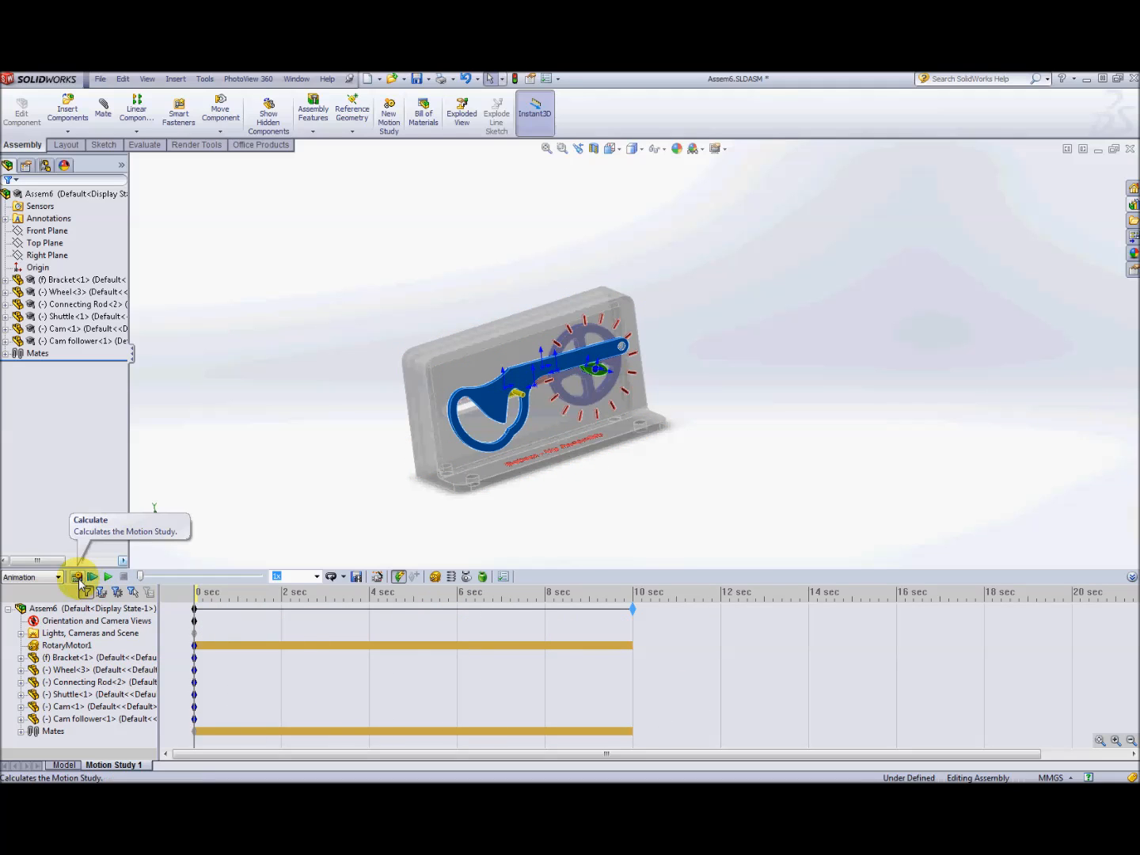
# Calculate the motion study and open the playback mode choices.
pyautogui.click(77, 577)
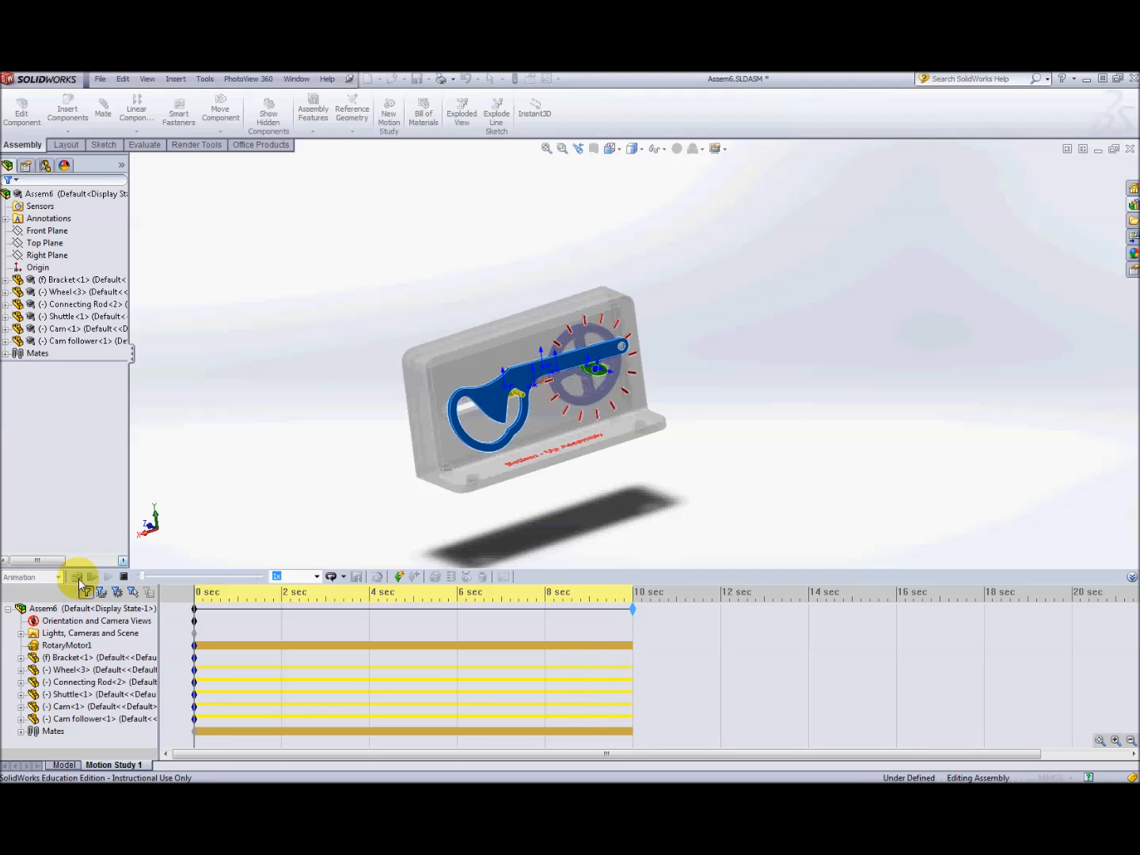
pyautogui.click(342, 577)
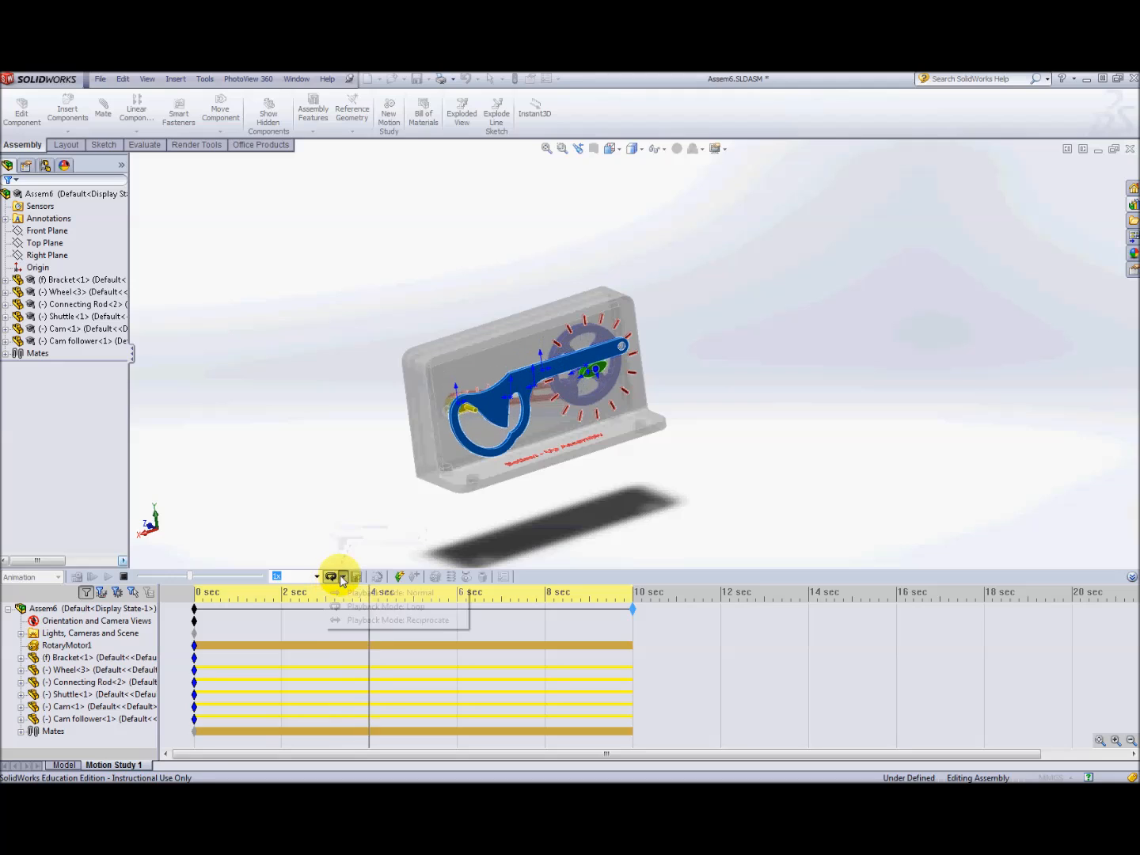